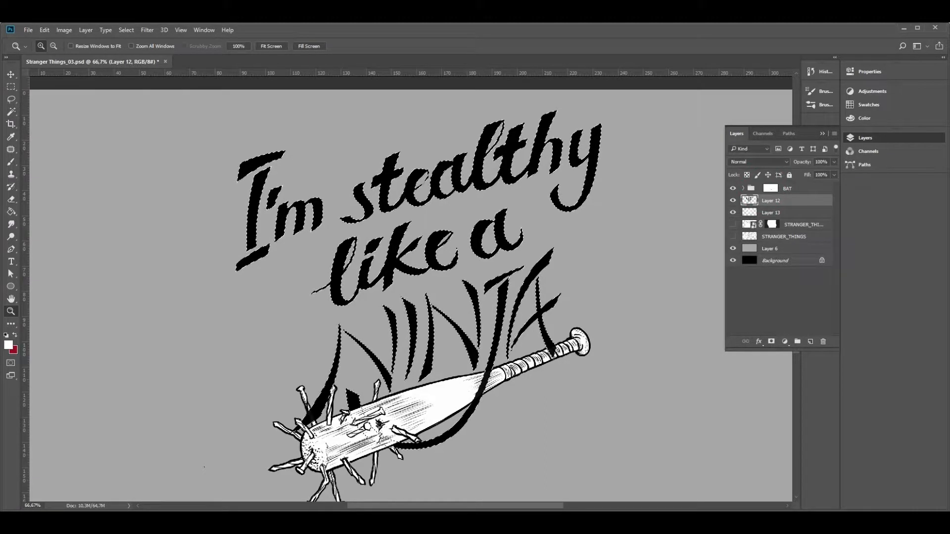
- Erase the upper parts of the black "I'm stealthy" and "like a" lettering on Layer 12 with a soft 187 px eraser, leaving dark lower edges
key(ctrl+d)
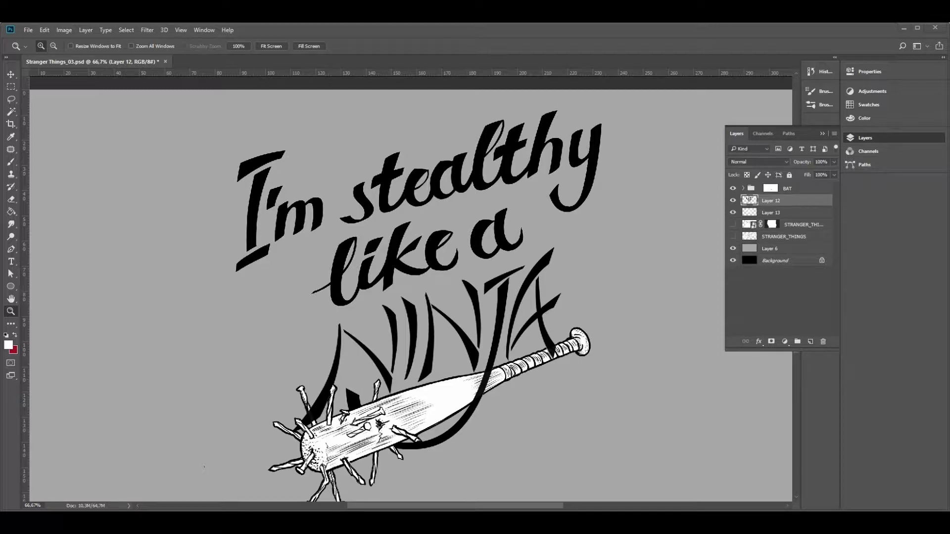
key(ctrl+shift+d)
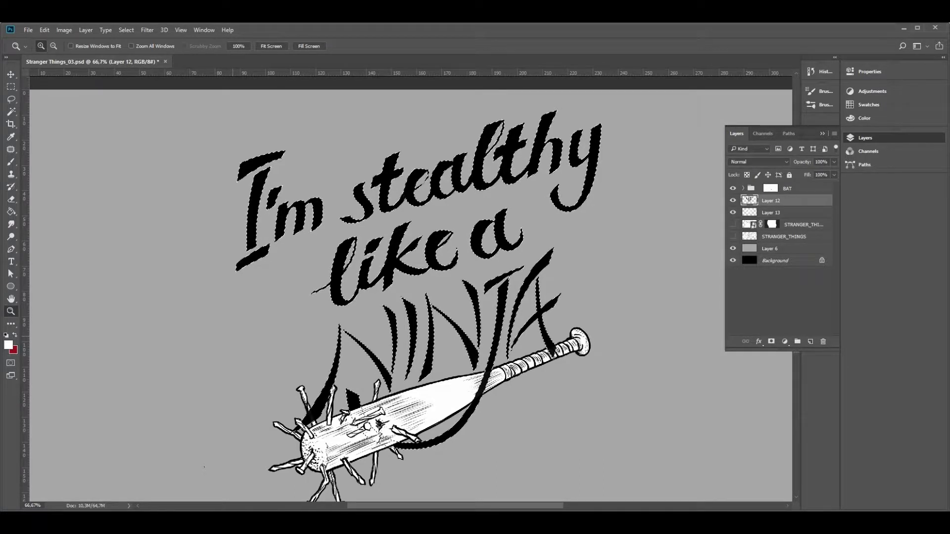
key(e)
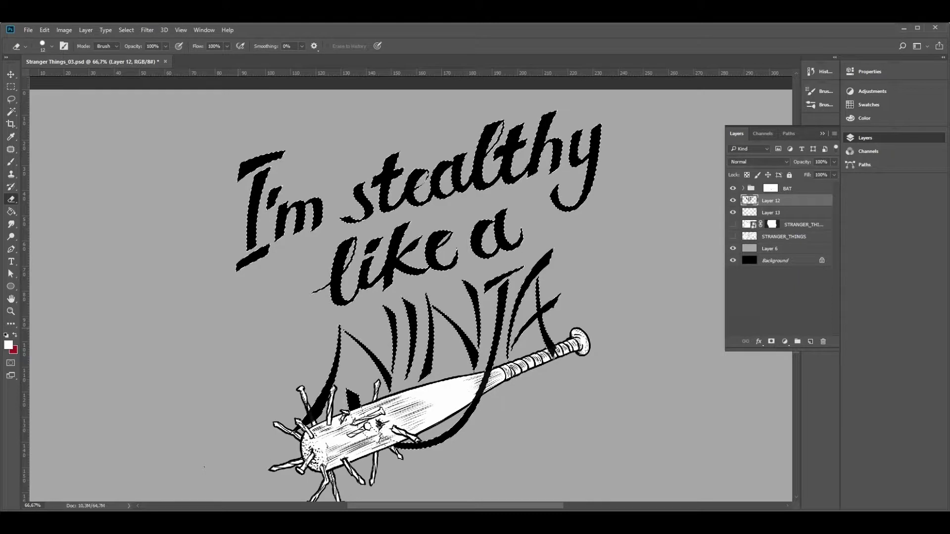
mouse_move(267, 158)
mouse_down()
mouse_move(255, 170)
mouse_move(248, 158)
mouse_move(237, 167)
mouse_move(242, 195)
mouse_move(603, 111)
mouse_move(242, 212)
mouse_move(682, 103)
mouse_move(524, 129)
mouse_move(693, 99)
mouse_up()
mouse_move(211, 224)
mouse_down()
mouse_move(648, 108)
mouse_move(485, 151)
mouse_up()
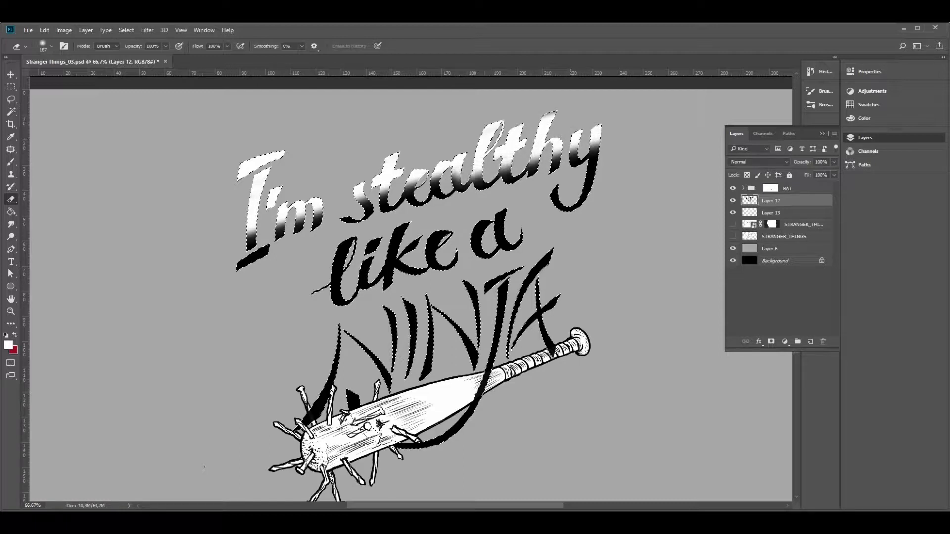
drag(448, 184, 249, 245)
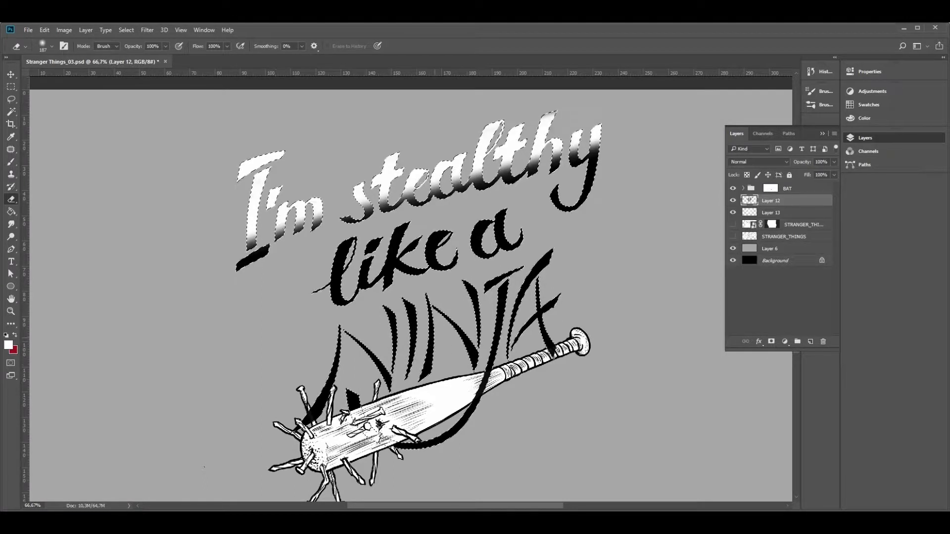
mouse_move(296, 262)
mouse_down()
mouse_move(495, 227)
mouse_move(315, 271)
mouse_move(498, 215)
mouse_move(327, 290)
mouse_move(505, 238)
mouse_move(388, 250)
mouse_up()
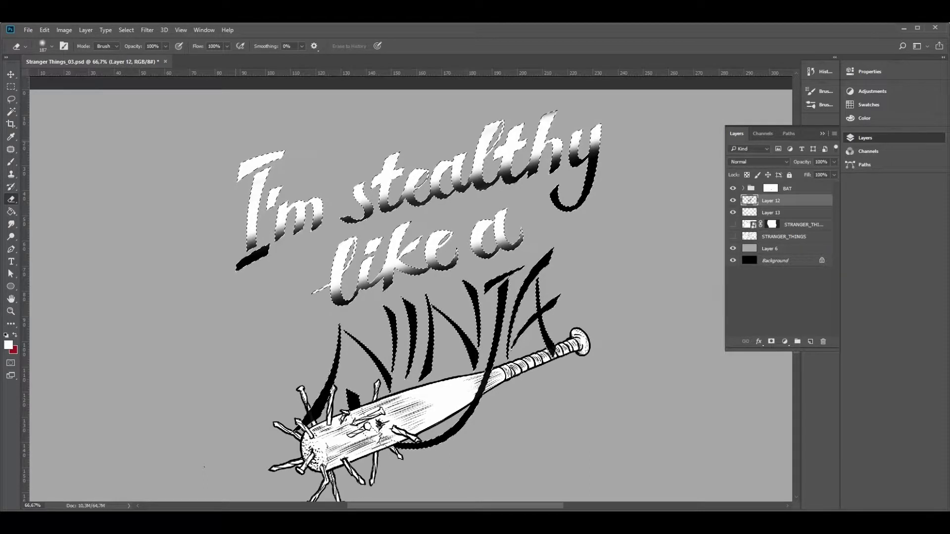
- Set the eraser opacity to 50% and lighten the remaining black on the base of the "I", the tail of the "y" and "like a"
double_click(151, 46)
text(50)
key(Return)
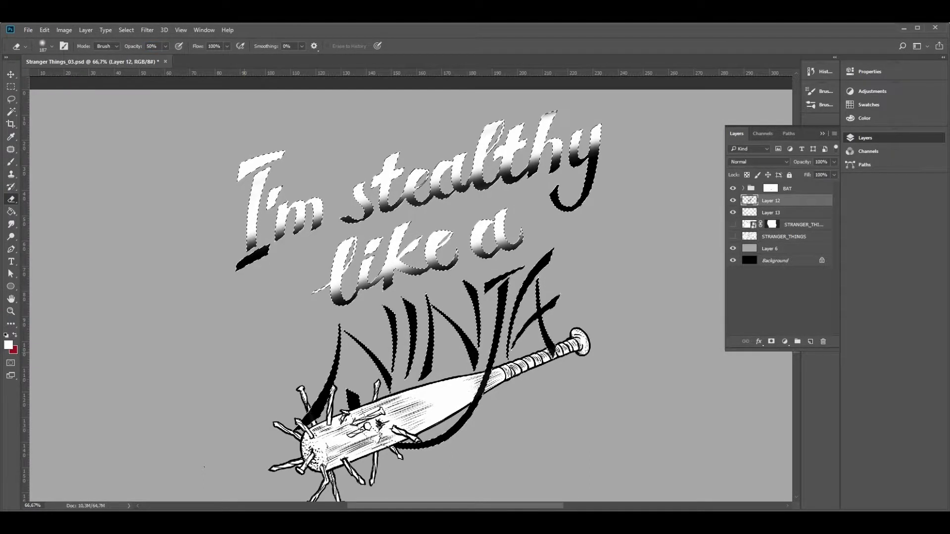
drag(256, 288, 236, 281)
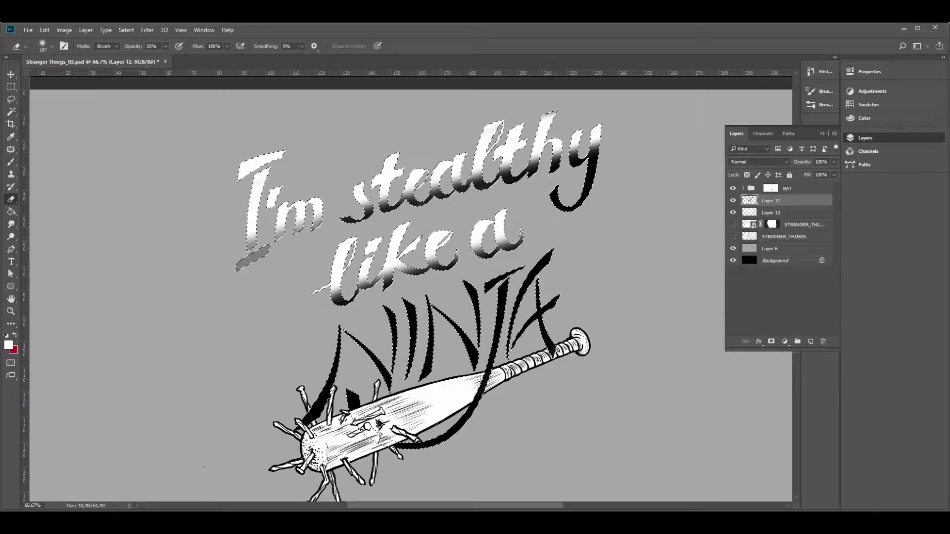
mouse_move(465, 183)
mouse_down()
mouse_move(586, 164)
mouse_move(550, 204)
mouse_up()
mouse_move(549, 254)
mouse_down()
mouse_move(497, 245)
mouse_move(336, 303)
mouse_up()
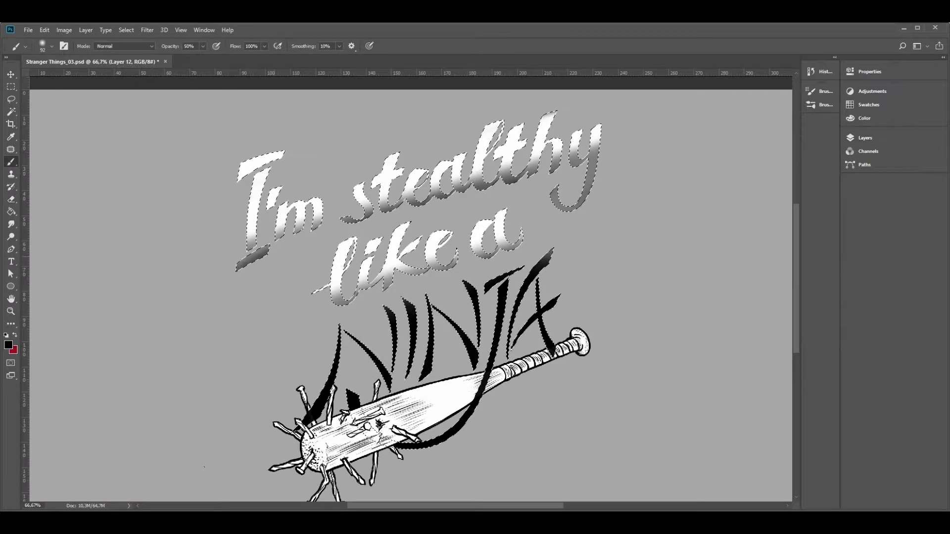
- Paint black shading along the lower edges of "I'm stealthy" and "like a" with a soft 92 px brush at 50% opacity
drag(242, 267, 298, 239)
drag(342, 218, 581, 158)
drag(554, 195, 578, 205)
drag(363, 285, 517, 246)
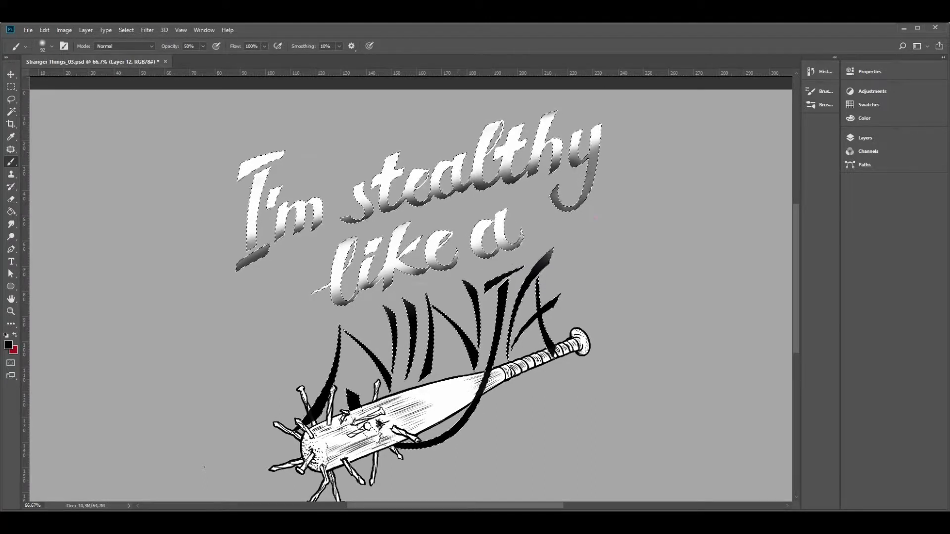
- Reduce the brush to 25 px and paint dark shading into the thin loops of the "l" and "e" letters
key(z)
click(438, 149)
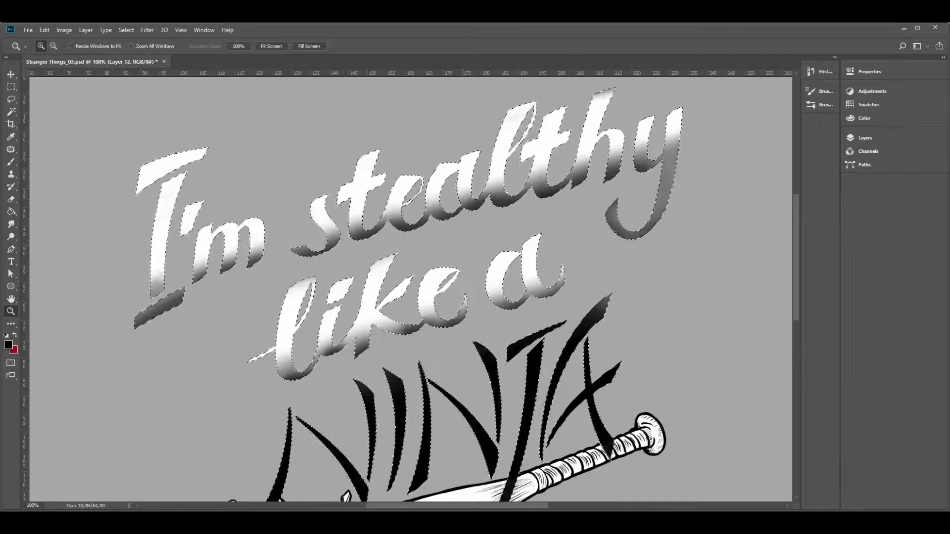
key(b)
right_click(424, 174)
key(Escape)
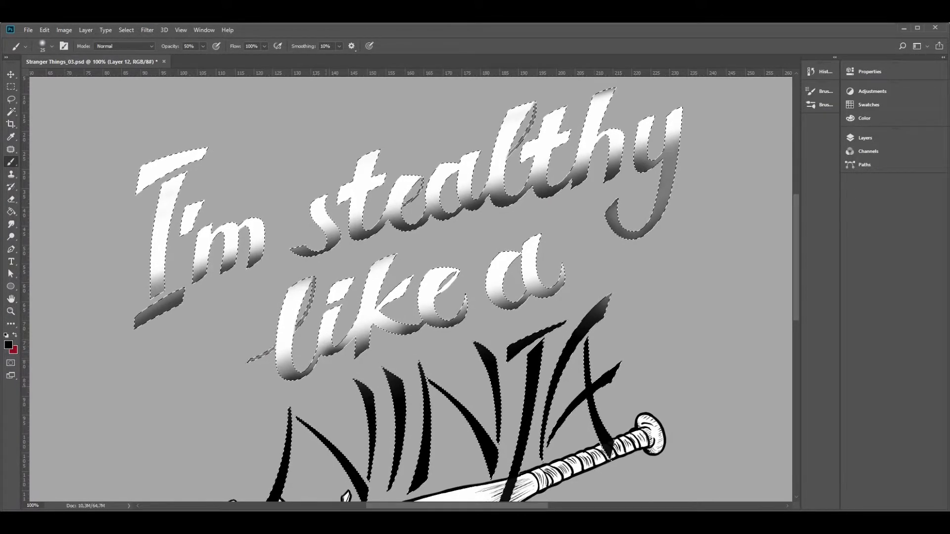
- Soften the shading on the base of the "I" and the lower edges of "I'm stea" with a 50 px eraser at 50% opacity
key(e)
right_click(243, 317)
mouse_move(317, 339)
mouse_down()
mouse_move(292, 339)
mouse_move(312, 316)
mouse_up()
key(Return)
right_click(280, 296)
key(Return)
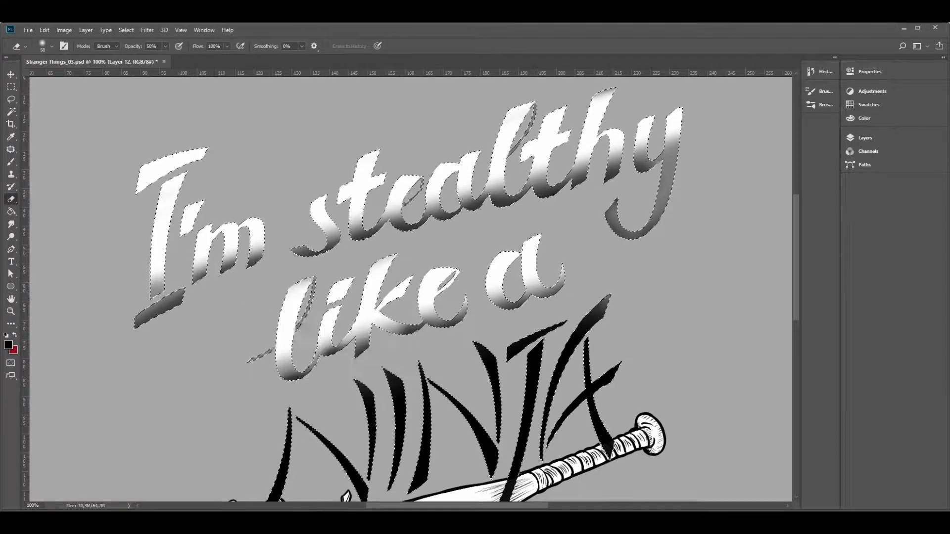
mouse_move(148, 312)
mouse_down()
mouse_move(173, 299)
mouse_move(158, 287)
mouse_move(144, 317)
mouse_move(168, 307)
mouse_up()
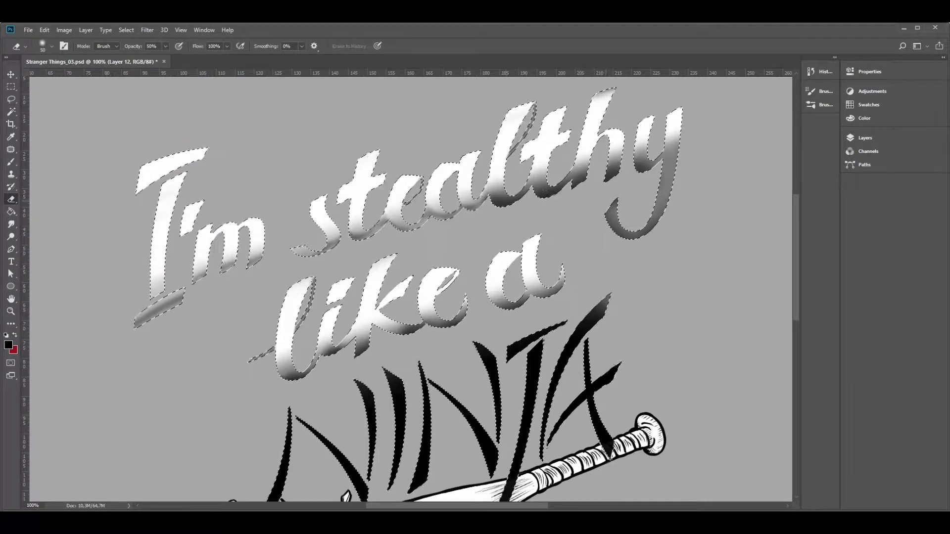
- Lighten the shading on the rest of "stealthy", including the tail of the "y", and on "like a" with the eraser
scroll(410, 287, right, 3)
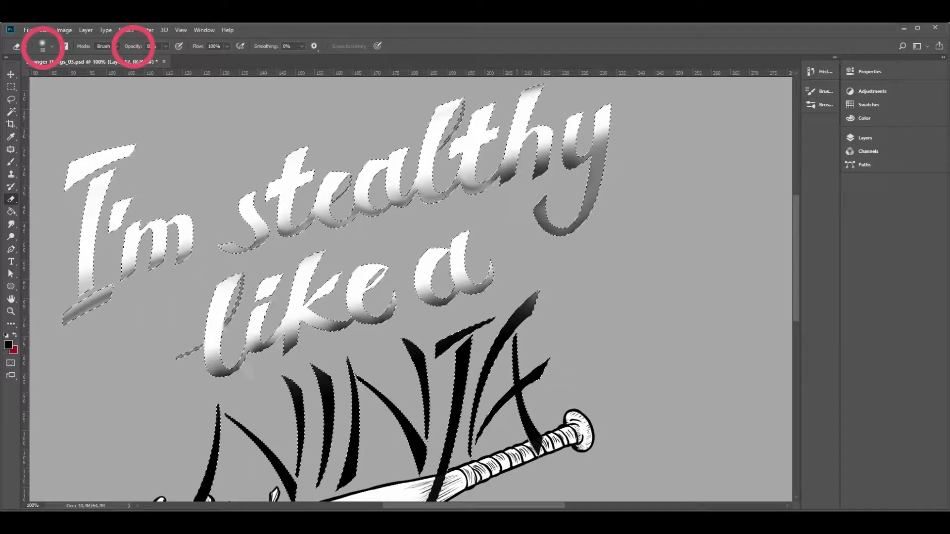
drag(569, 129, 582, 169)
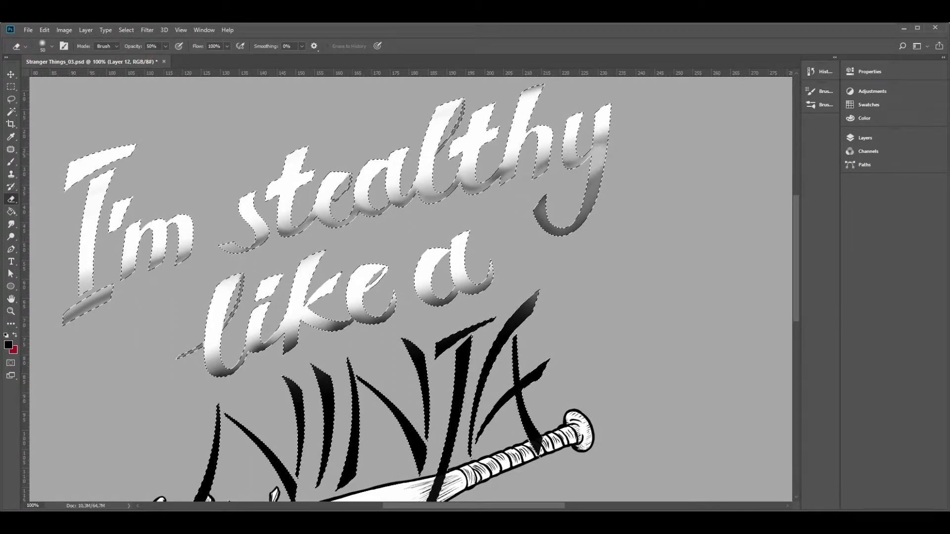
drag(544, 218, 601, 202)
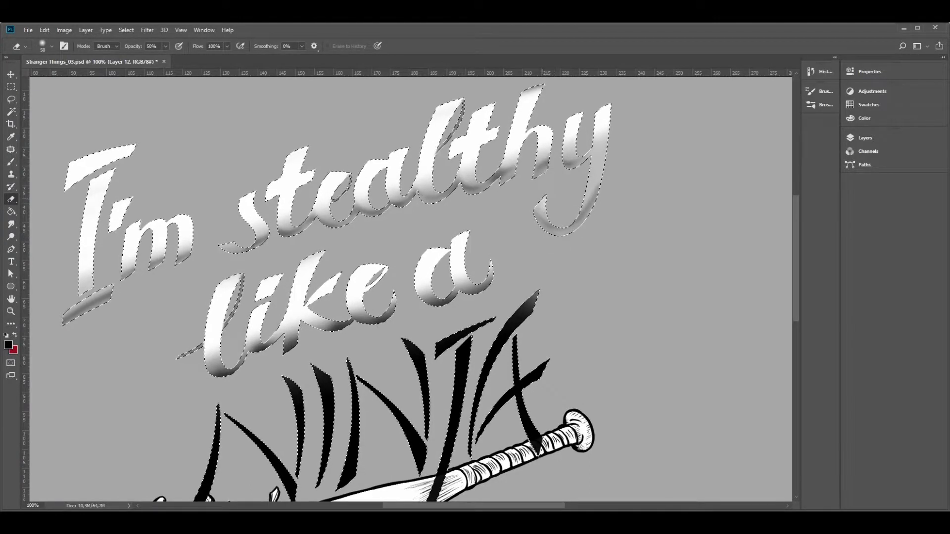
drag(424, 154, 537, 130)
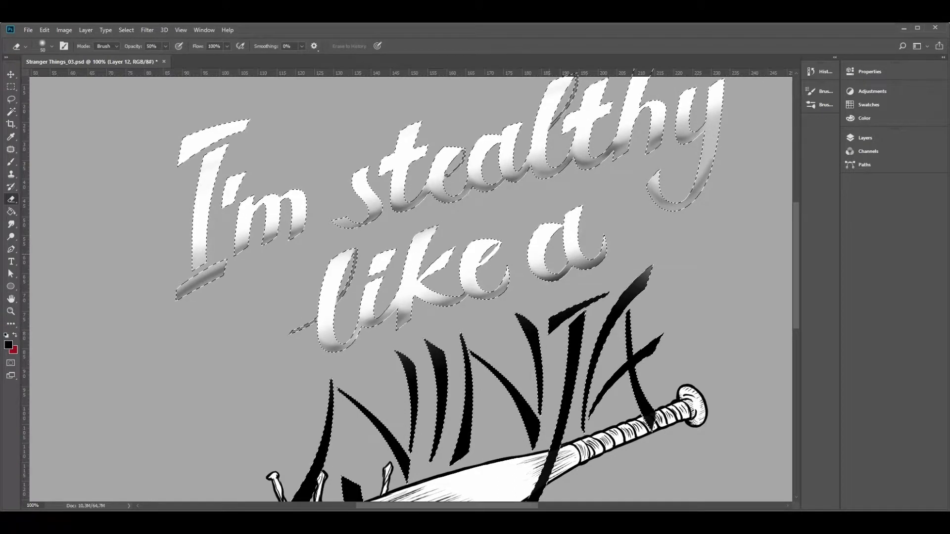
- Examine the shaded lettering as a whole with the selection outline removed
key(b)
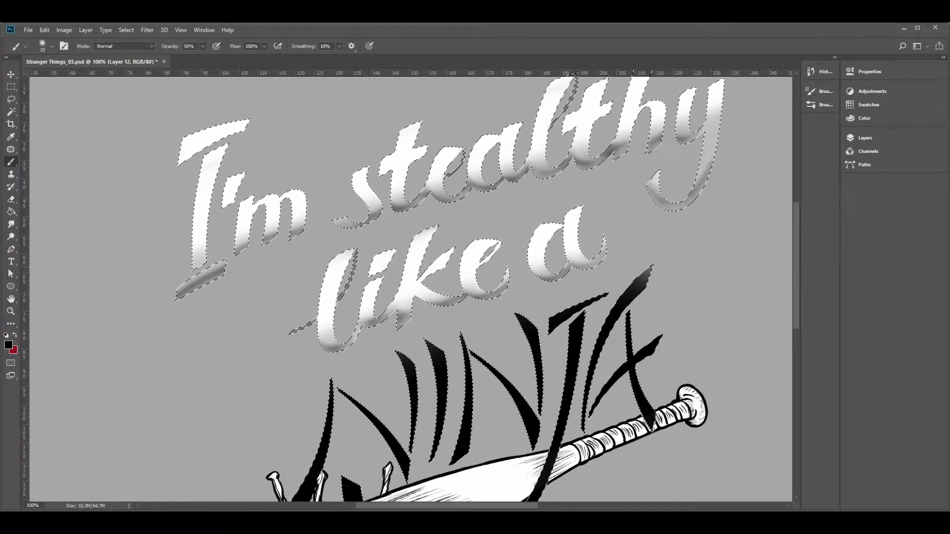
key(z)
key(ctrl+minus)
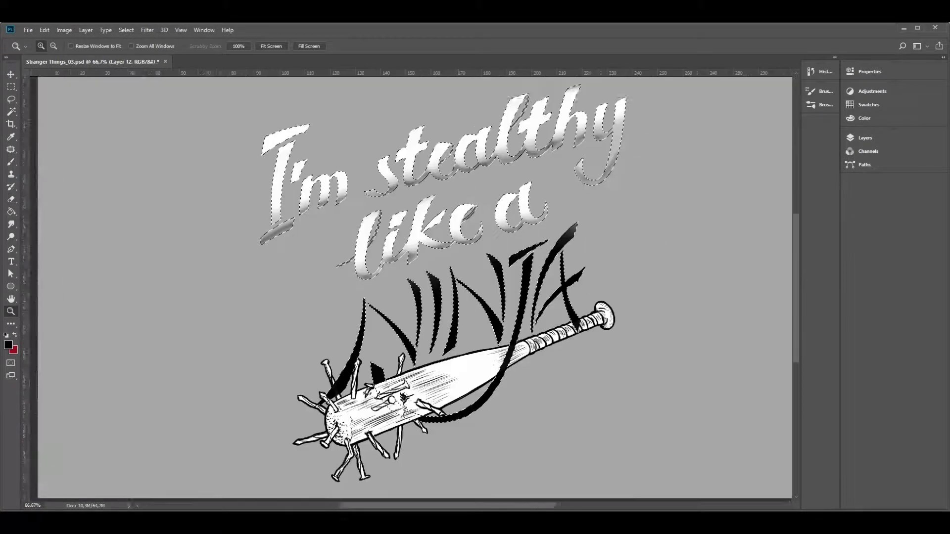
key(ctrl+d)
key(ctrl+shift+d)
key(ctrl+plus)
key(e)
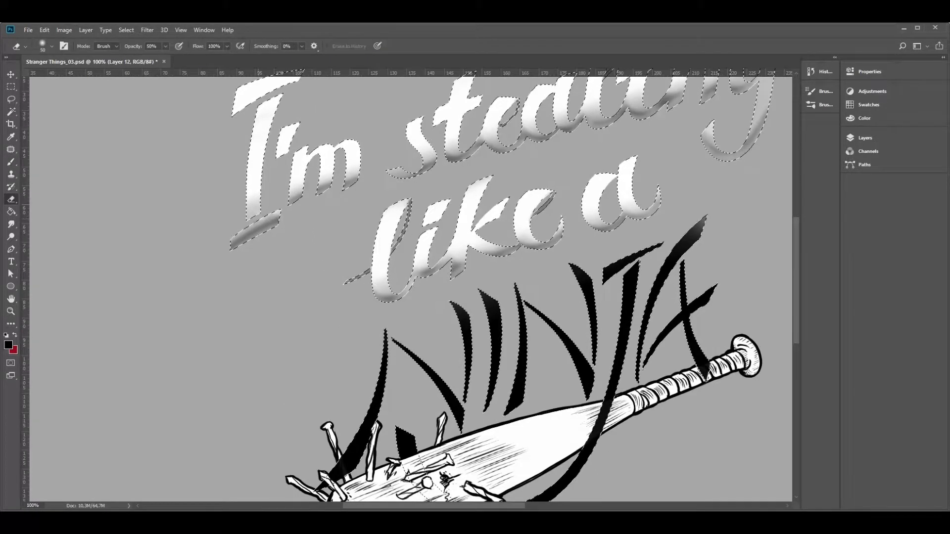
key(z)
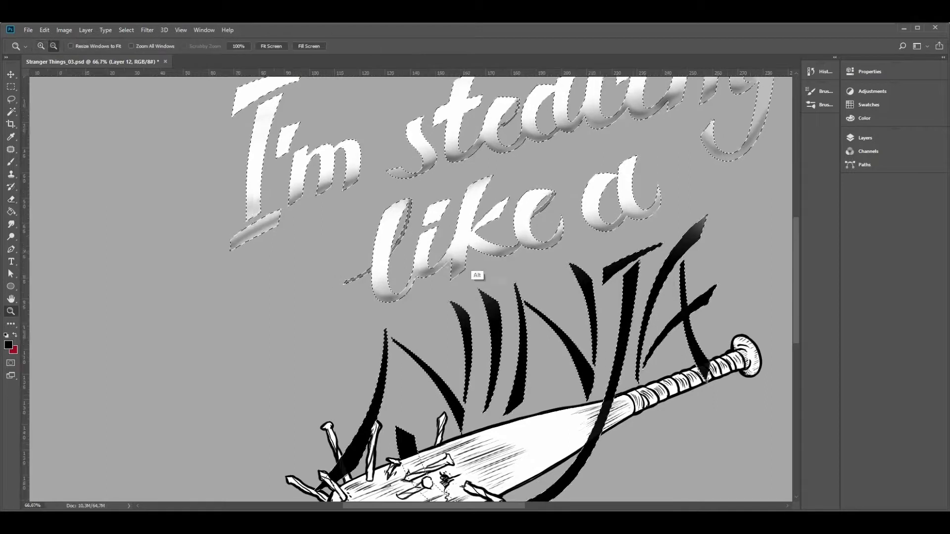
alt+click(380, 282)
alt+click(380, 283)
key(ctrl+d)
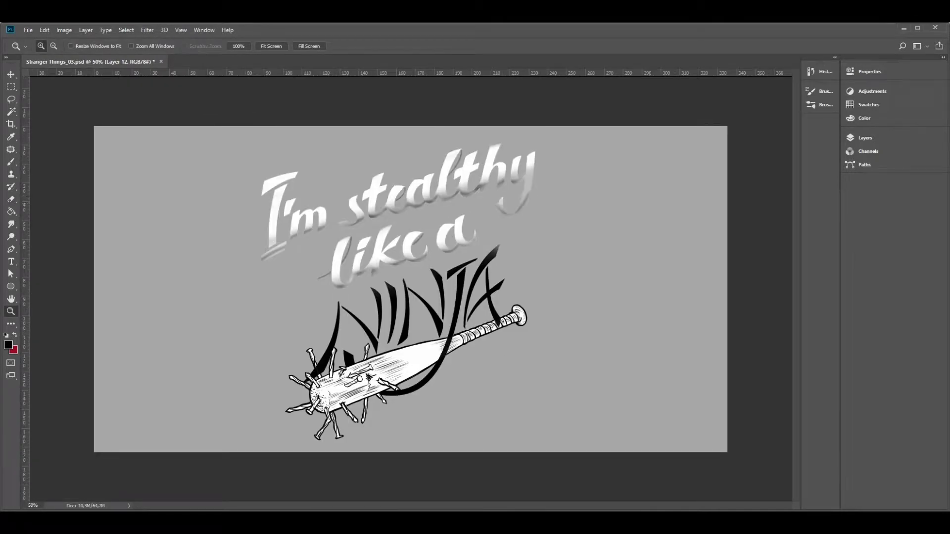
click(362, 203)
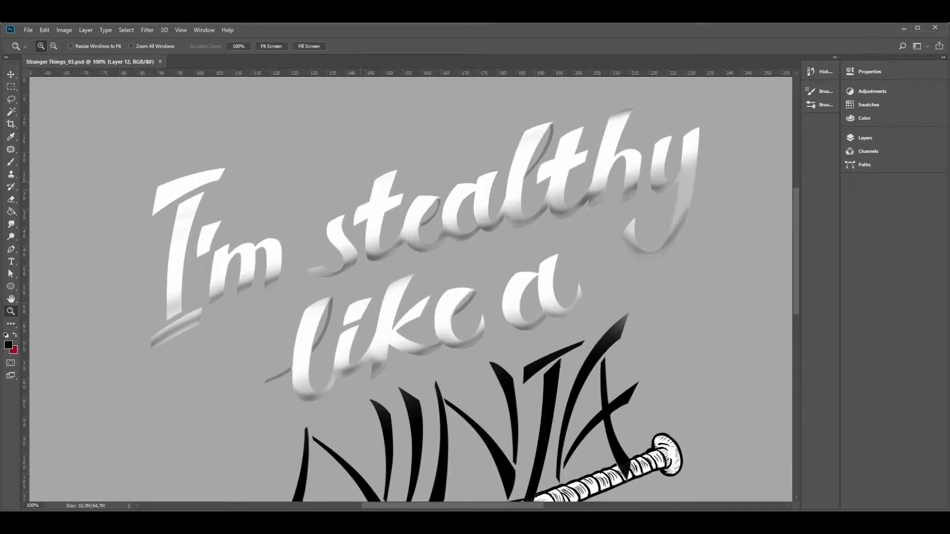
- Load the full lettering outline from Layer 13 as a selection and make Layer 12 the active layer
key(b)
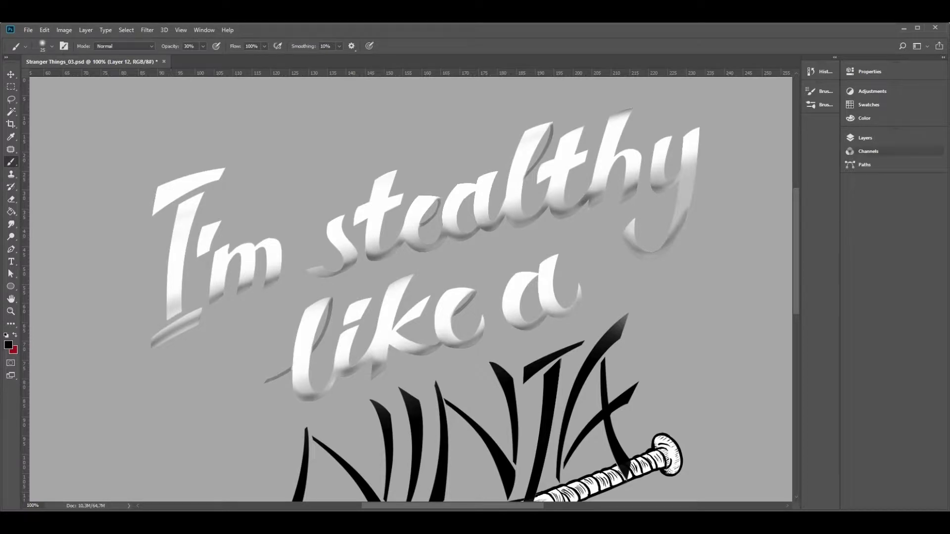
click(865, 138)
ctrl+click(748, 201)
click(752, 213)
click(732, 200)
click(733, 200)
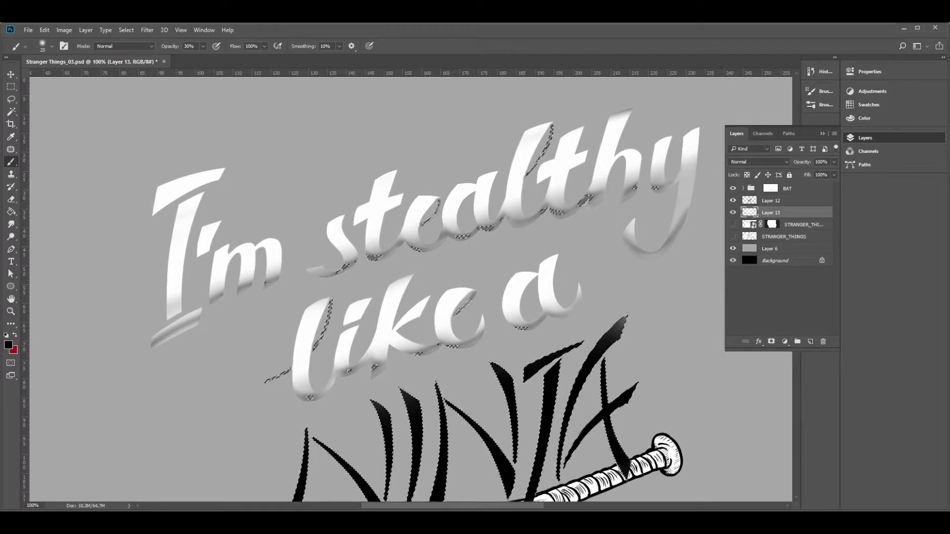
click(772, 200)
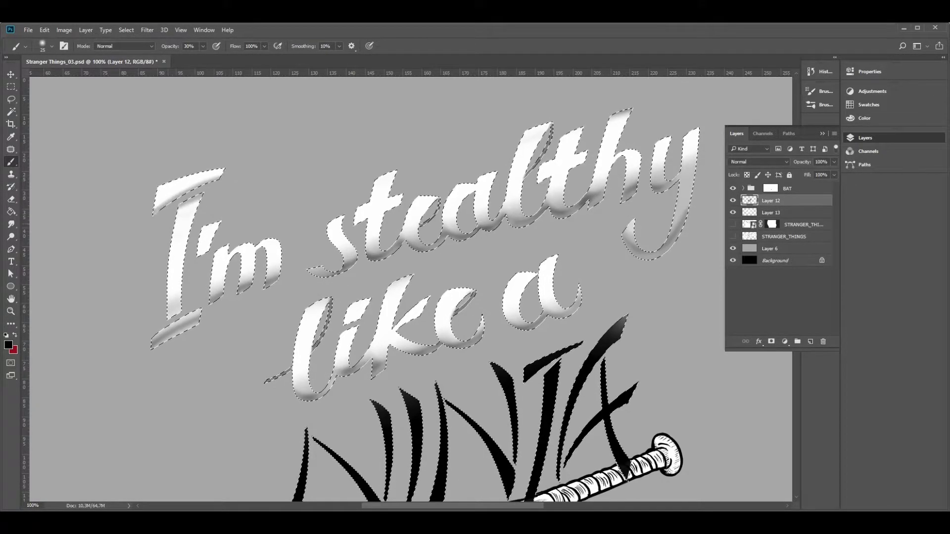
- Refine the shading on the "I'm stealthy like a" letters on Layer 12, alternating a black brush at 30% opacity with a 50% eraser
key(e)
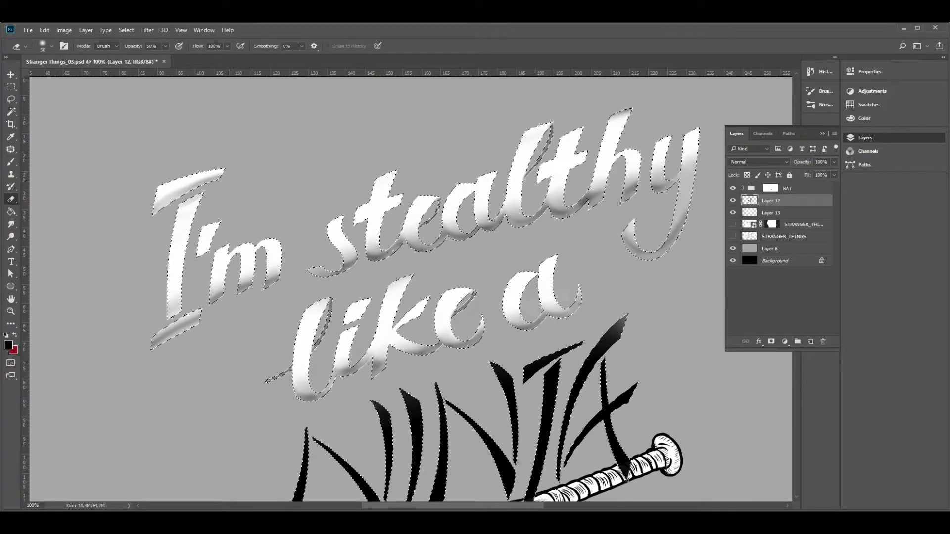
key(b)
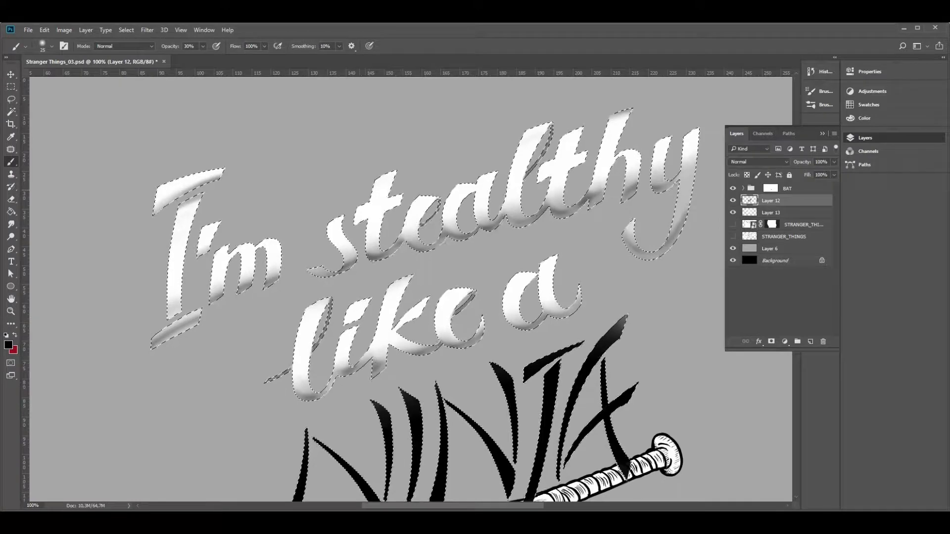
key(e)
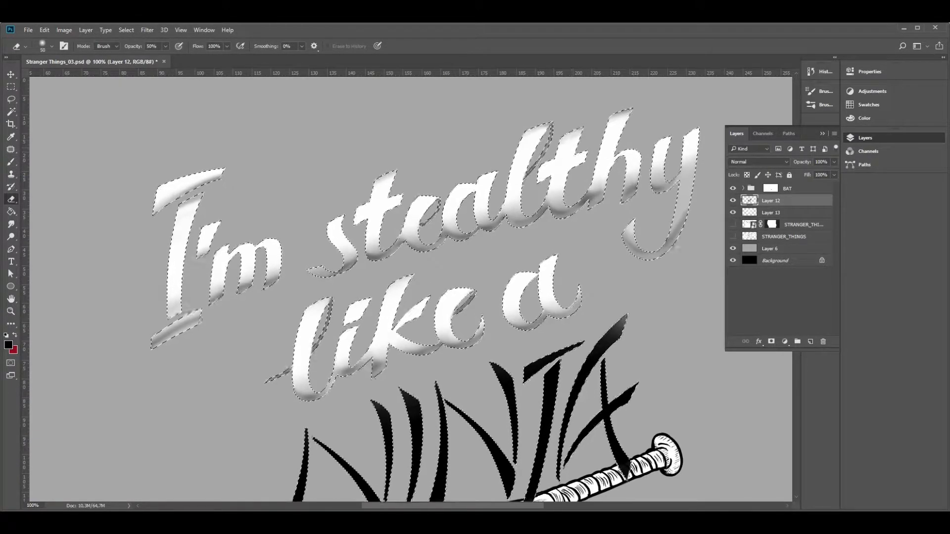
key(b)
key(e)
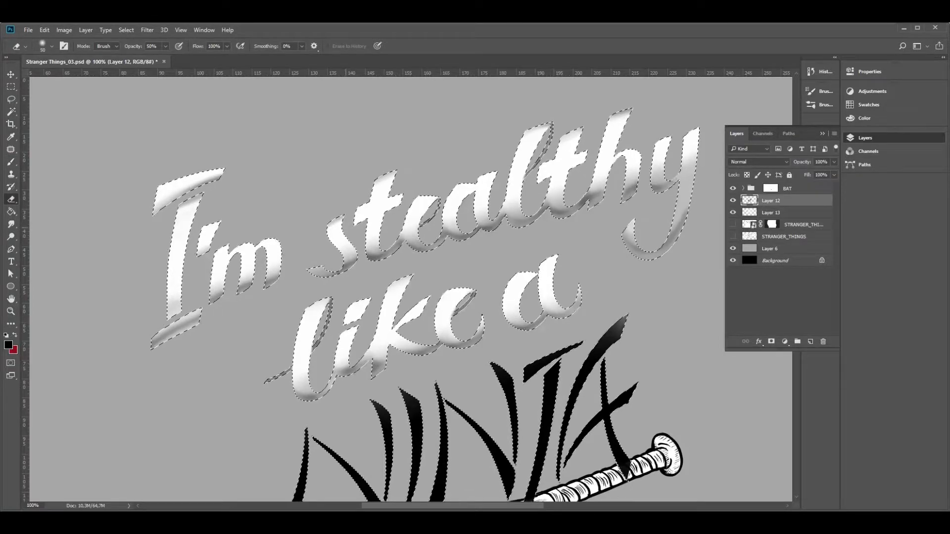
key(b)
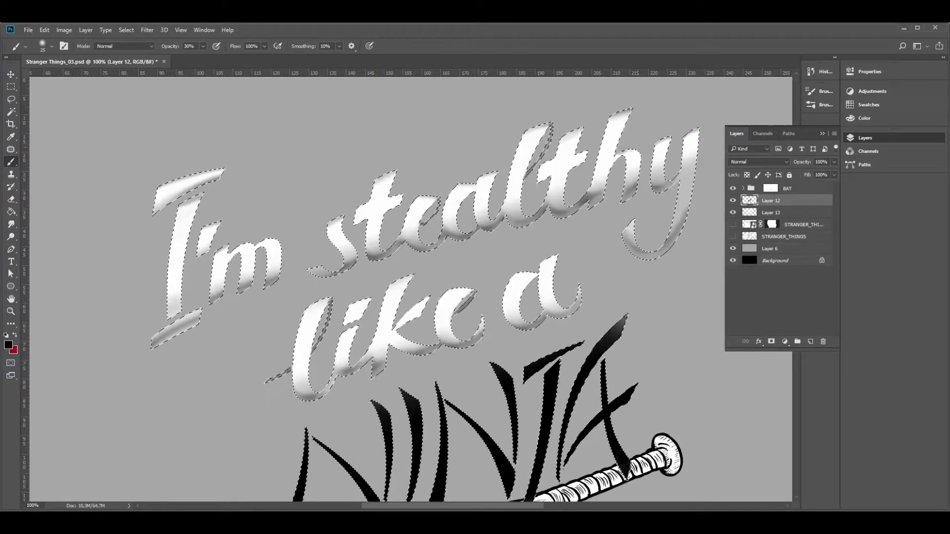
key(e)
key(b)
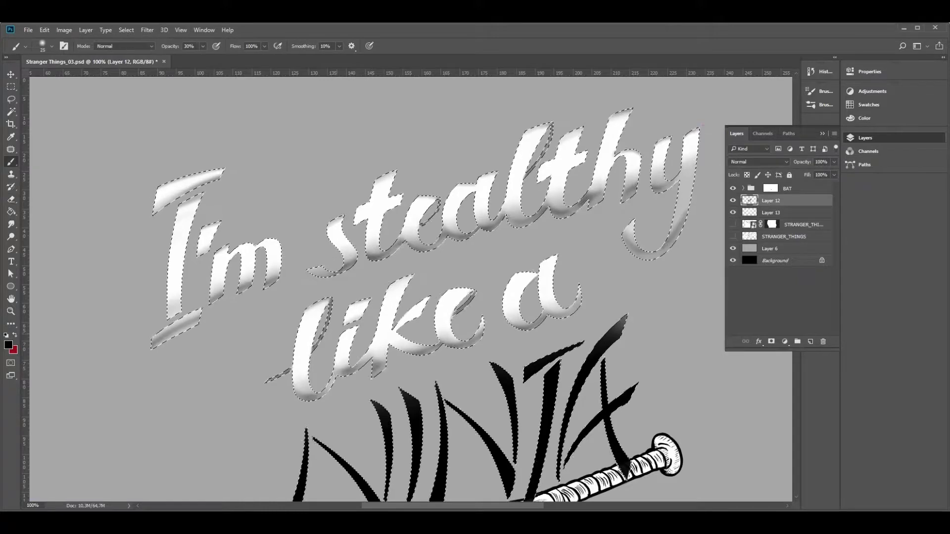
key(e)
key(ctrl+d)
key(b)
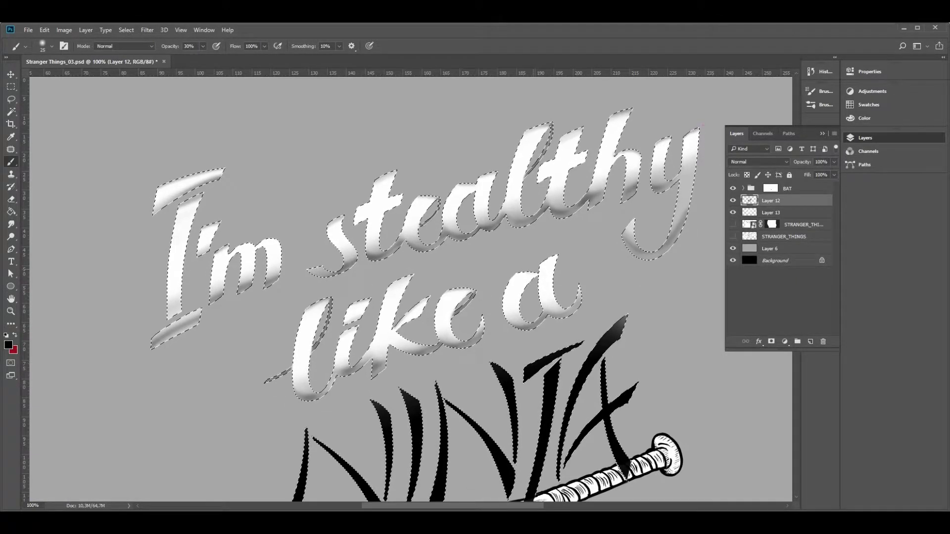
key(e)
key(b)
- Examine the lettering up close and as a whole without the selection outline, with the grey Layer 6 background hidden and shown
key(z)
click(522, 306)
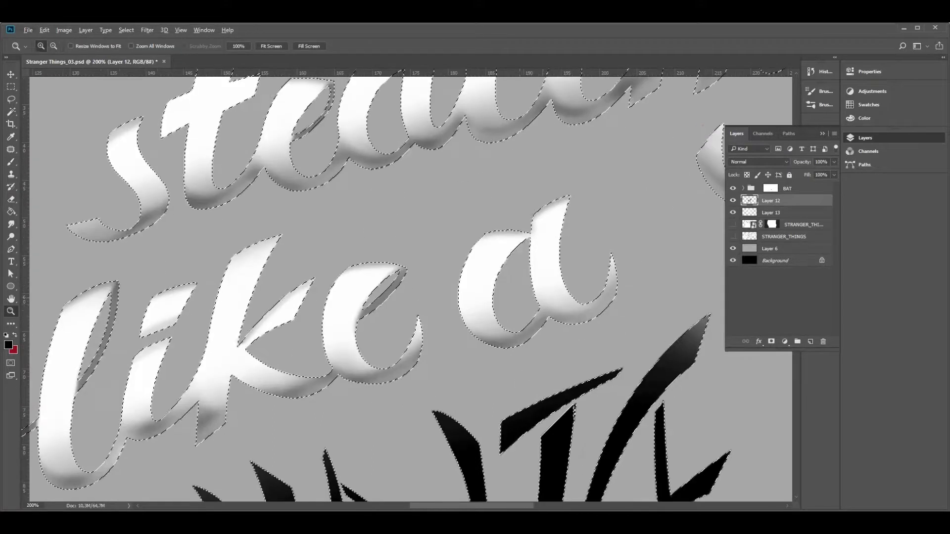
alt+click(521, 307)
alt+click(522, 306)
alt+click(522, 307)
key(ctrl+d)
click(732, 248)
click(733, 248)
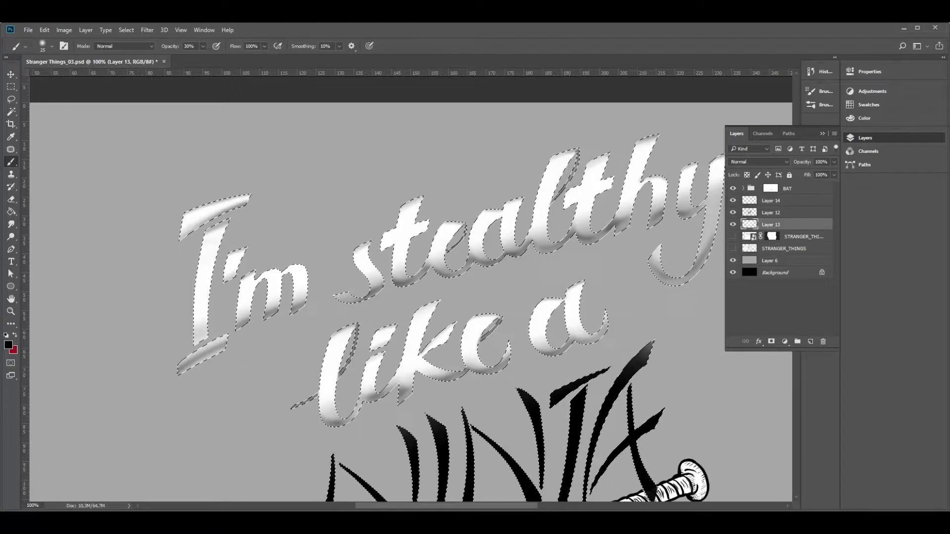
- On Layer 14, paint dark shadows on the "m" and on the "st" of "stealthy" with the black brush at 60% opacity
click(771, 200)
click(822, 134)
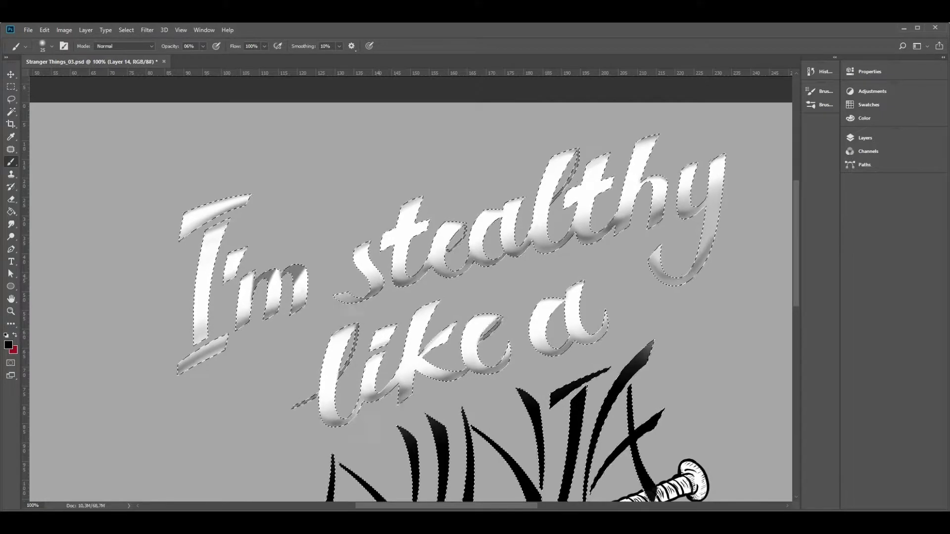
drag(379, 278, 321, 276)
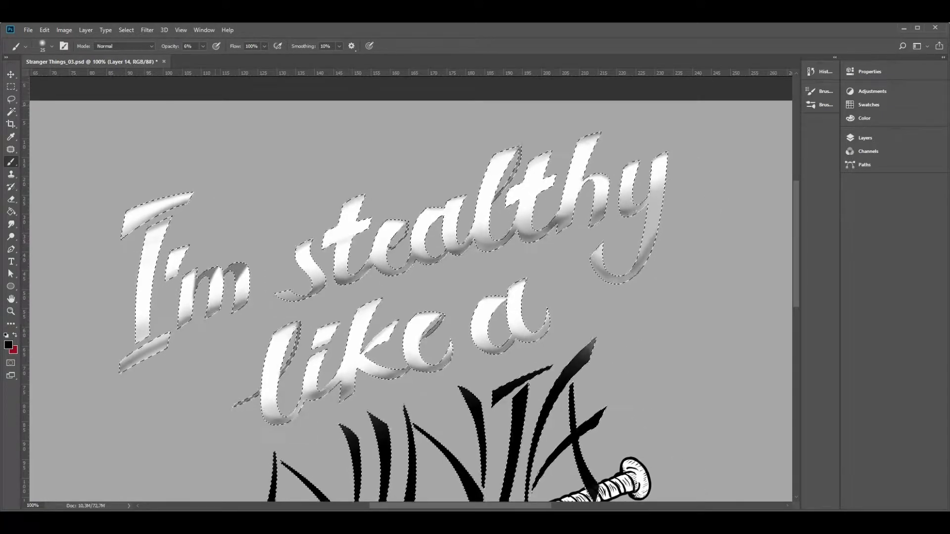
key(6)
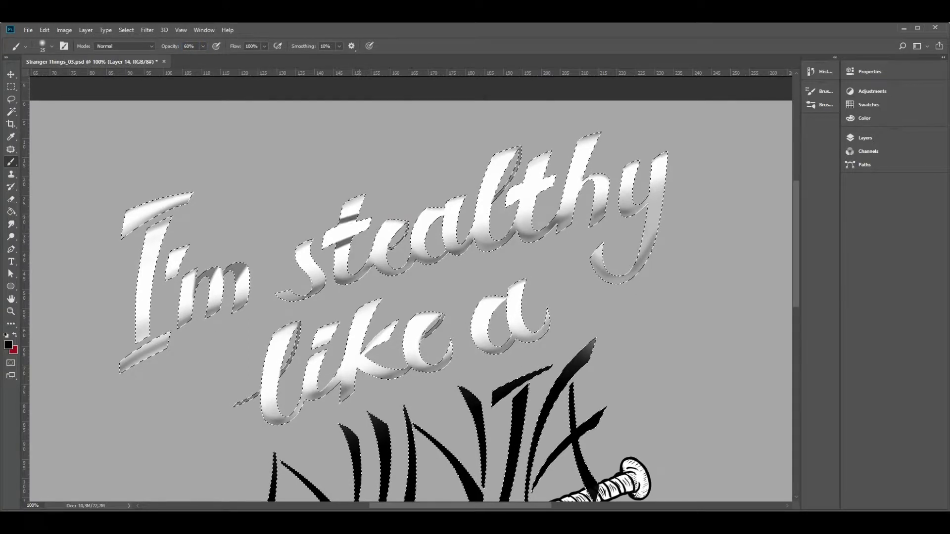
key(e)
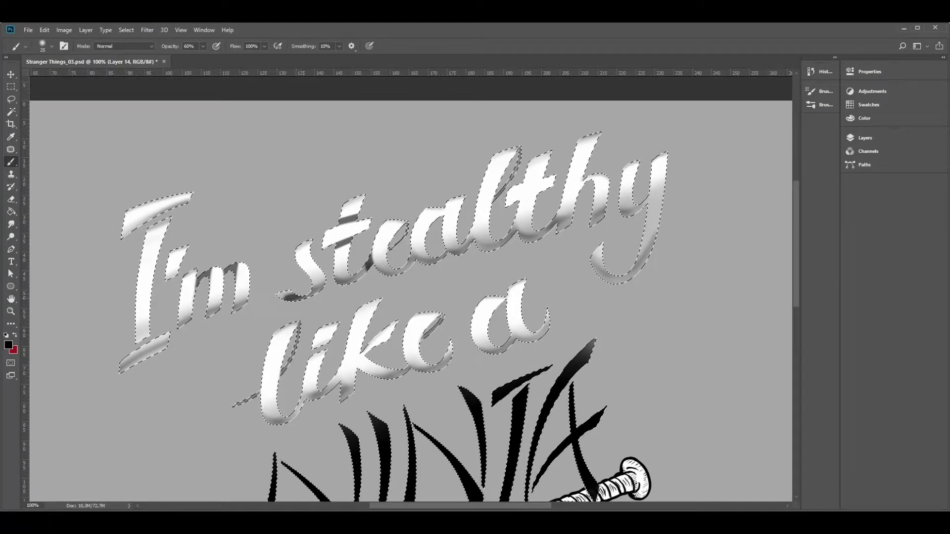
- Paint dark shadows where the strokes of "e", "a" and "l" join and overlap in "stealthy"
mouse_move(389, 248)
mouse_down()
mouse_move(396, 244)
mouse_move(410, 263)
mouse_move(442, 252)
mouse_up()
drag(442, 208, 437, 217)
drag(512, 156, 502, 173)
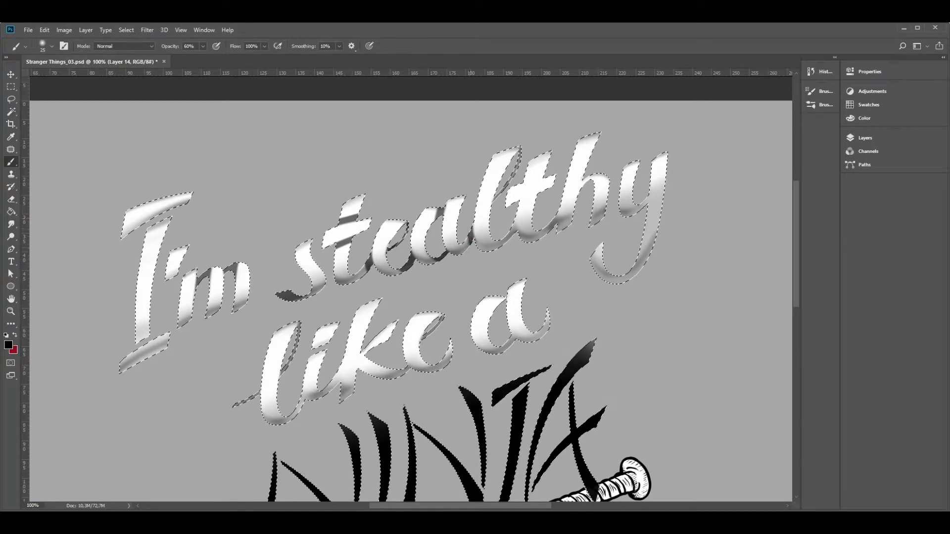
drag(466, 241, 425, 244)
drag(464, 189, 453, 204)
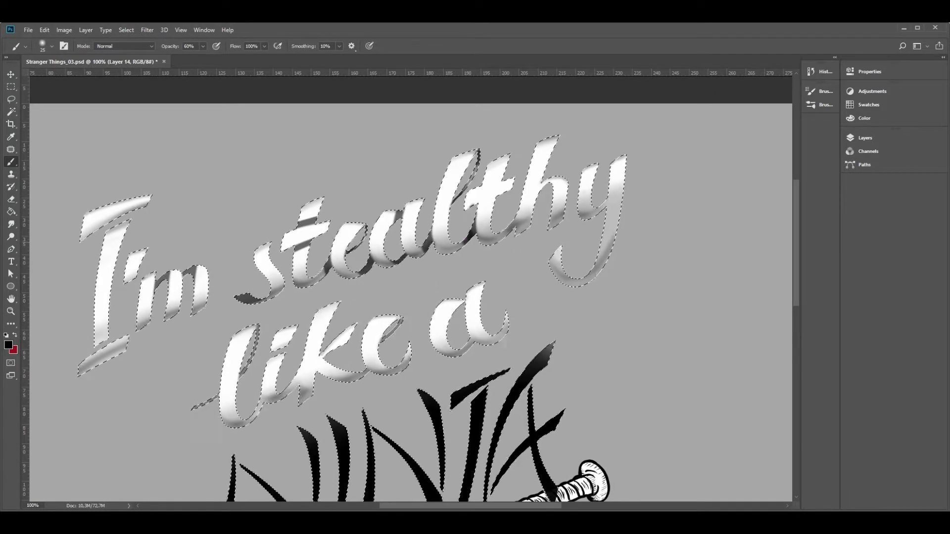
- Extend the dark shadows across "thy" and "like a", cleaning up the strokes with the eraser
key(e)
key(b)
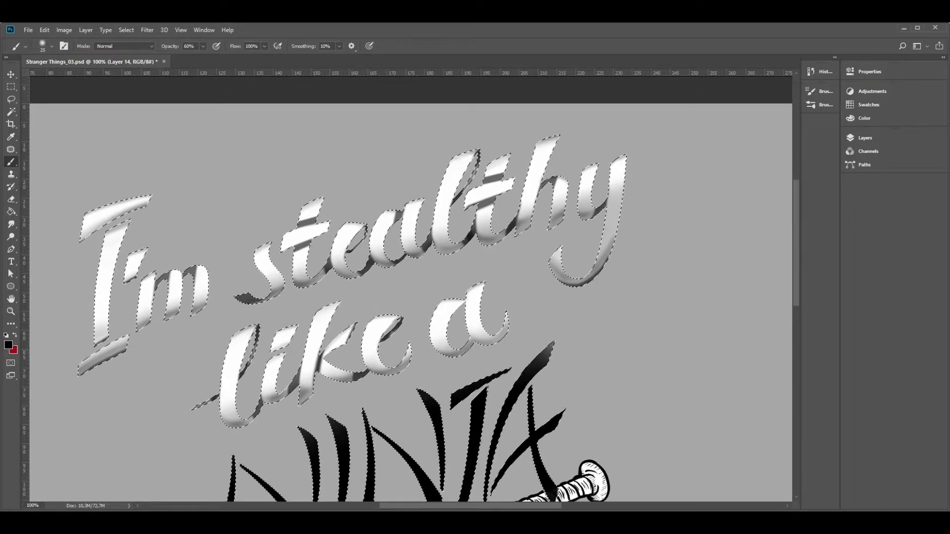
key(ctrl+shift+d)
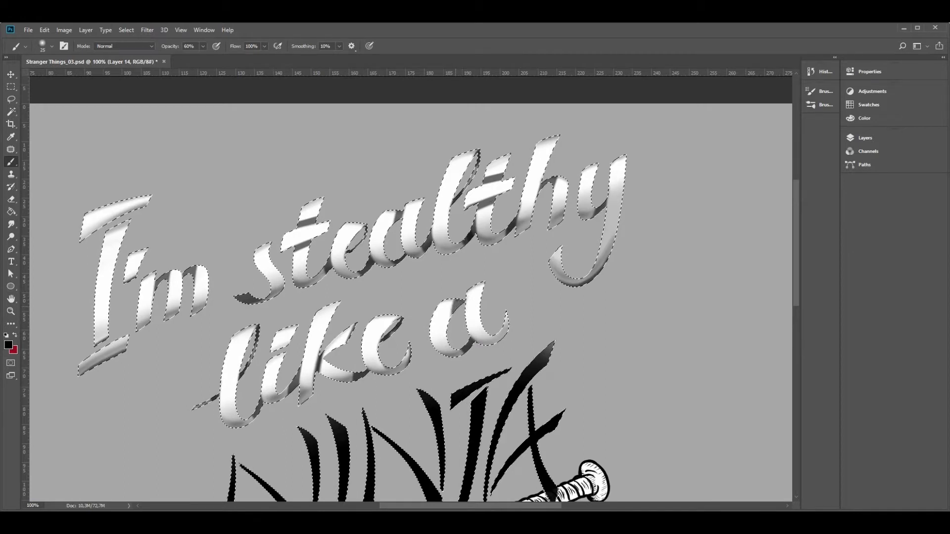
- Examine the shadowed lettering within the whole design with the selection outline removed, and restore the selection
key(ctrl+d)
key(z)
key(ctrl+minus)
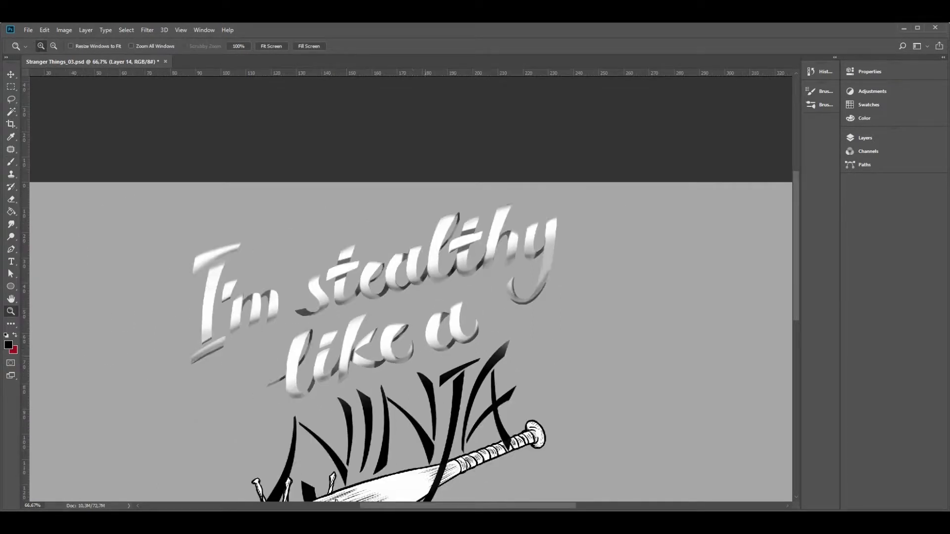
key(ctrl+minus)
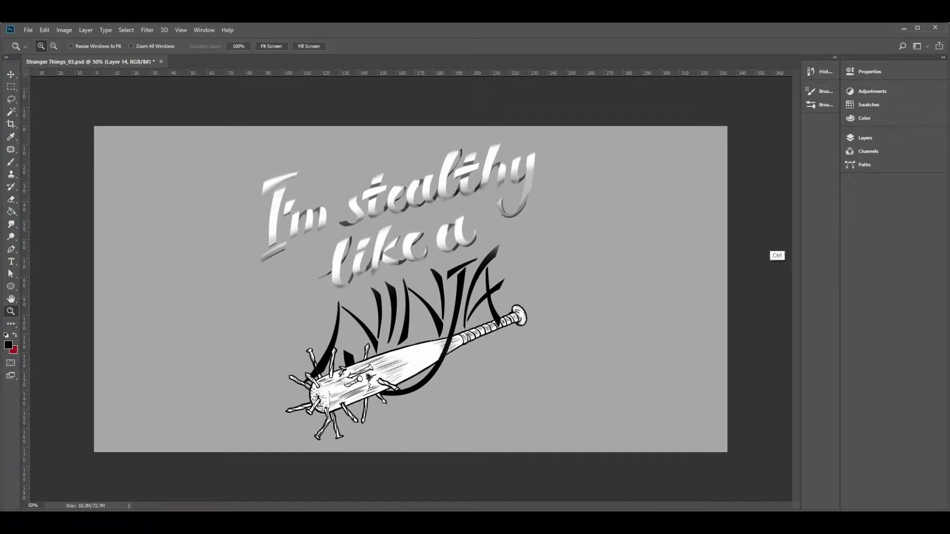
key(ctrl+shift+d)
key(ctrl+plus)
key(ctrl+plus)
- Touch up the dark shadow on the tail of the "y" with the brush
key(b)
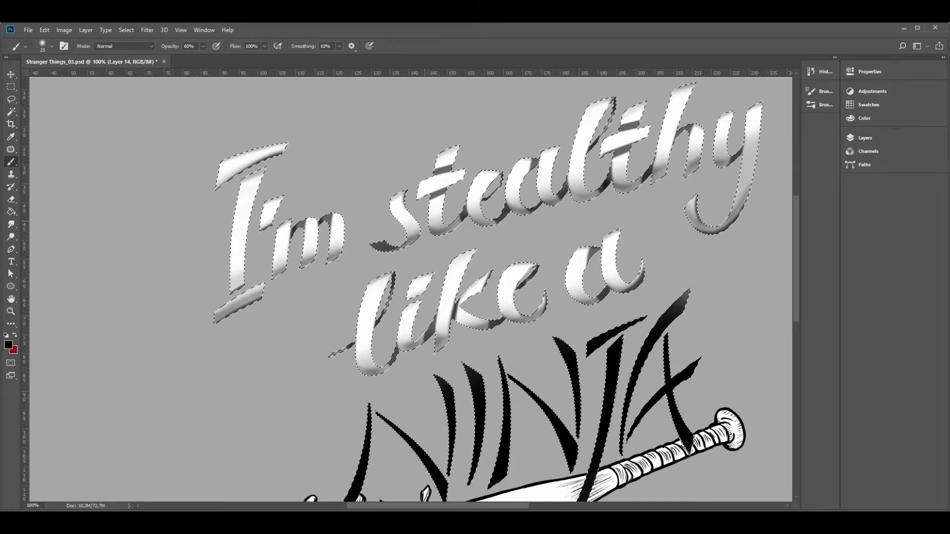
scroll(410, 287, right, 4)
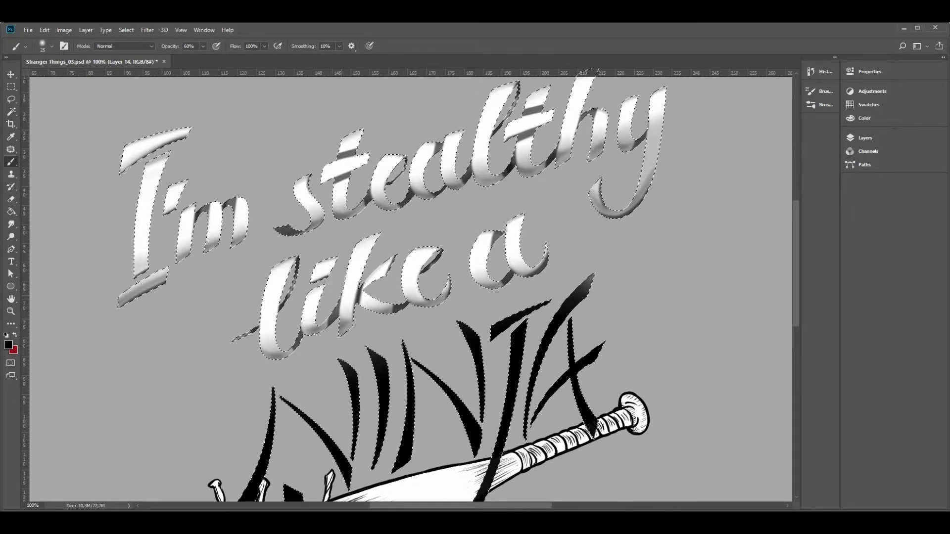
drag(410, 277, 407, 304)
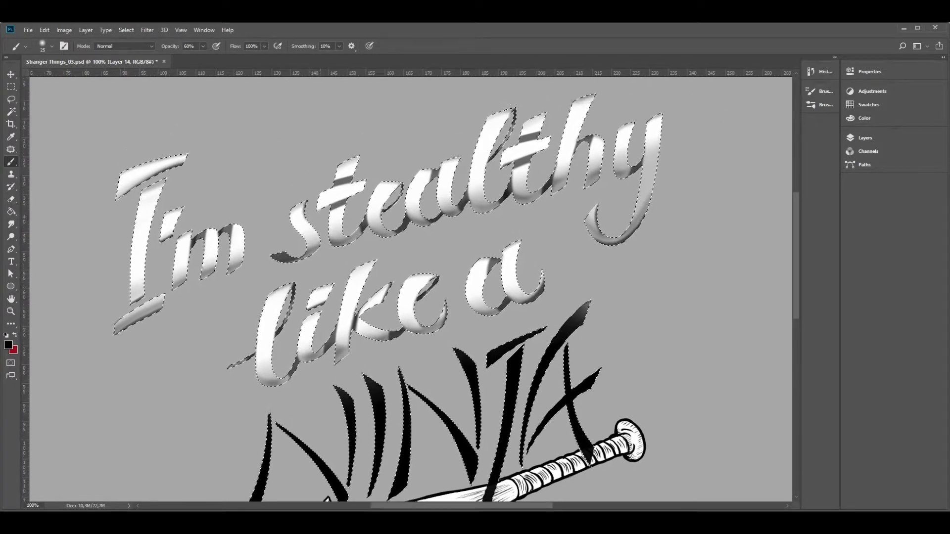
- Set the eraser size to 25 px and clear the lettering selection
key(e)
click(51, 47)
text(25)
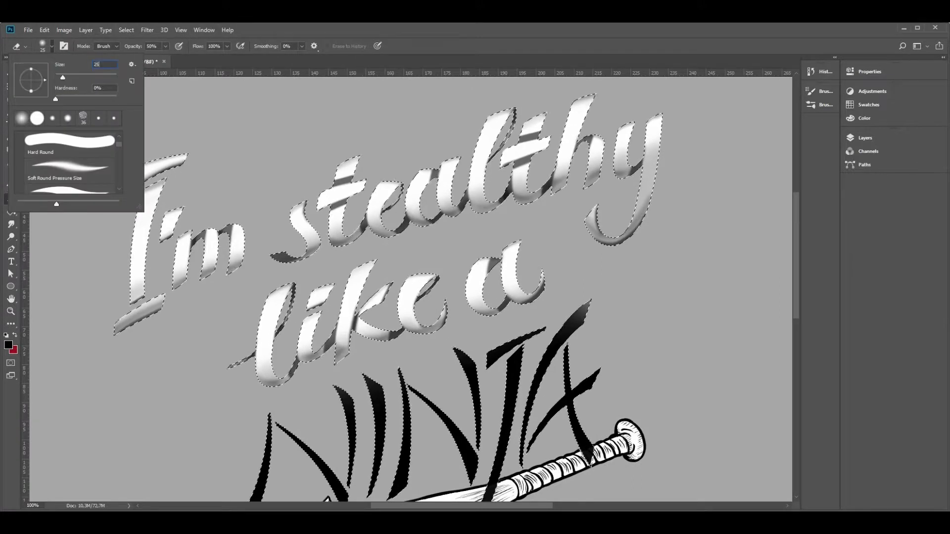
key(Return)
key(ctrl+d)
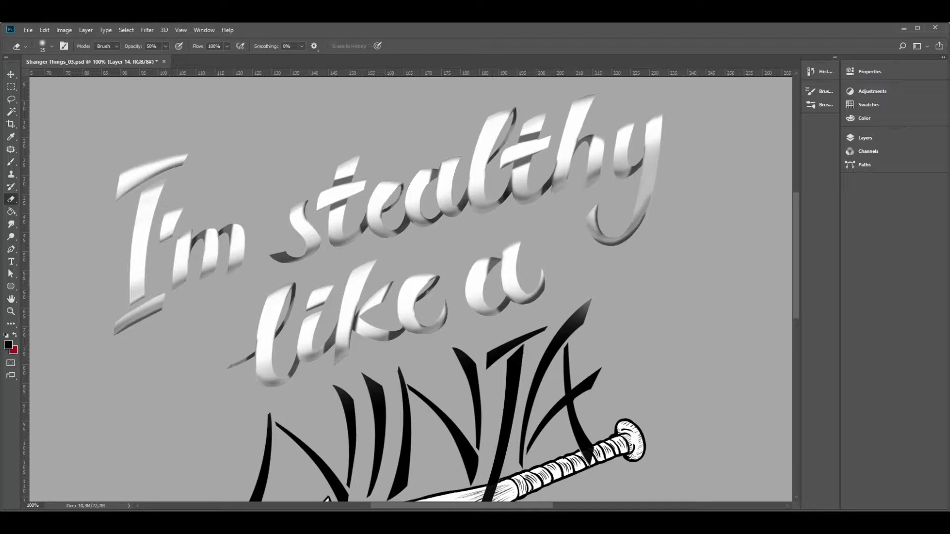
- Soften the dark shadows on the "steal" part of "stealthy" on Layer 14 with the 25 px eraser at 50% opacity
key(F7)
key(alt+bracketleft)
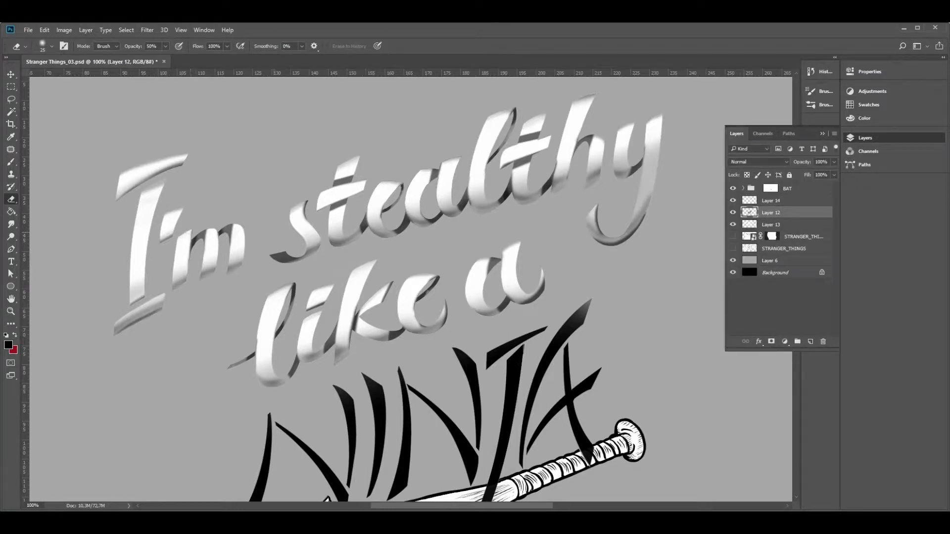
key(alt+bracketright)
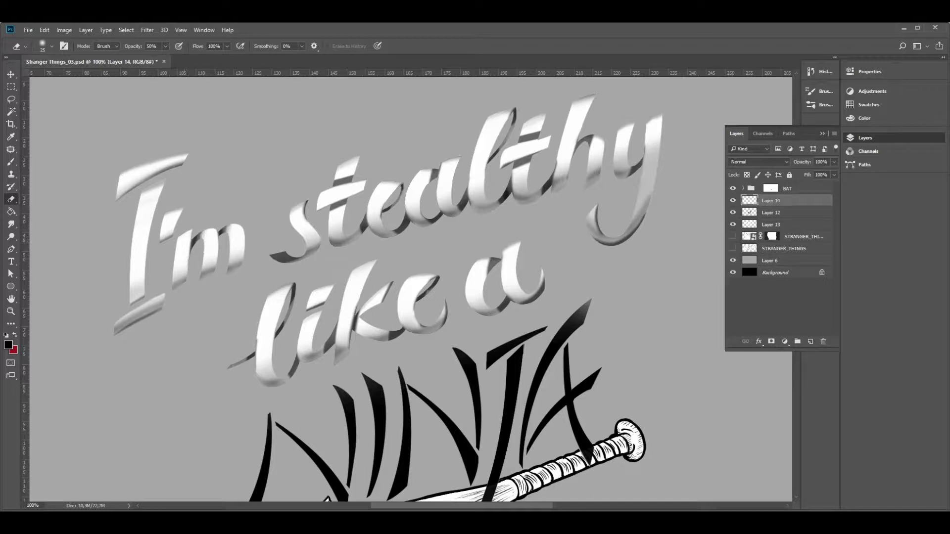
drag(279, 255, 228, 269)
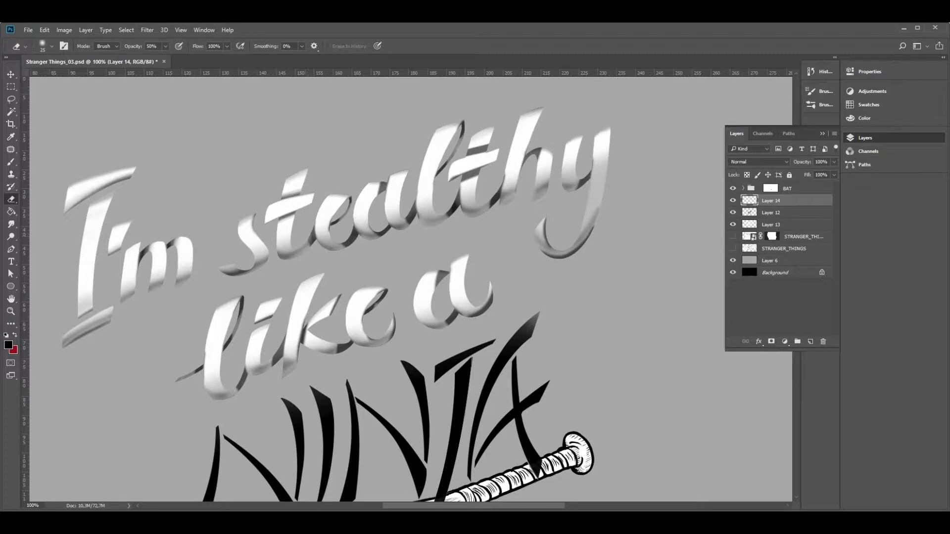
click(329, 225)
scroll(408, 288, right, 2)
drag(312, 244, 326, 238)
drag(349, 193, 354, 184)
drag(341, 233, 383, 211)
drag(412, 169, 434, 129)
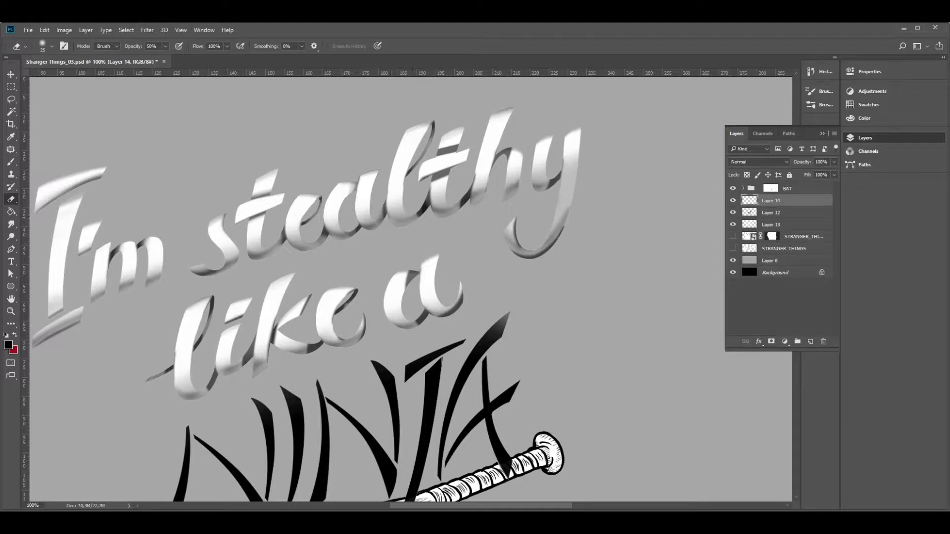
- Soften the shadows on the "thy" of "stealthy", including around the second crossbar and along the tail of the "y"
drag(417, 216, 420, 210)
mouse_move(418, 215)
mouse_down()
mouse_move(429, 174)
mouse_move(449, 172)
mouse_up()
drag(439, 151, 458, 144)
mouse_move(465, 208)
mouse_down()
mouse_move(462, 195)
mouse_move(415, 219)
mouse_up()
drag(449, 173, 451, 161)
drag(448, 169, 450, 162)
drag(489, 201, 498, 191)
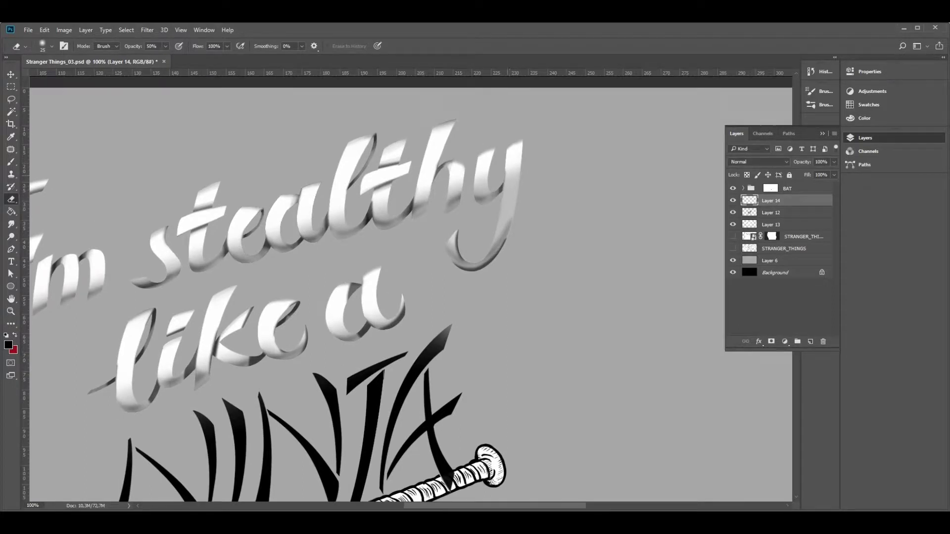
mouse_move(508, 250)
mouse_down()
mouse_move(461, 268)
mouse_move(458, 233)
mouse_up()
- Soften the shadow at the base of the "l" in "like" and hide the black Background layer
mouse_move(395, 277)
mouse_down()
mouse_move(600, 178)
mouse_move(597, 217)
mouse_up()
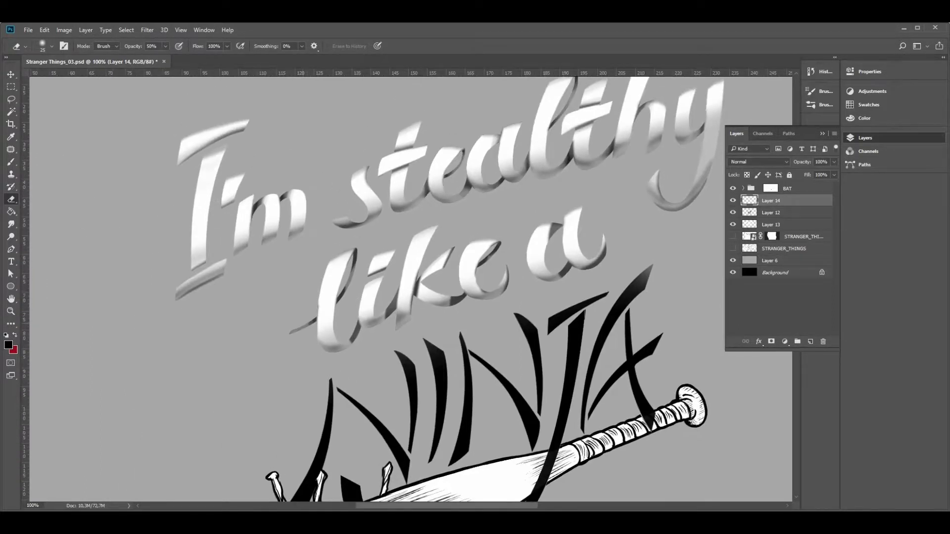
drag(352, 343, 355, 334)
click(732, 260)
click(733, 273)
click(732, 261)
- Load the outline of Layer 12 as a selection and refine the shadows on "like a" with the brush and eraser
ctrl+click(749, 213)
key(z)
click(430, 275)
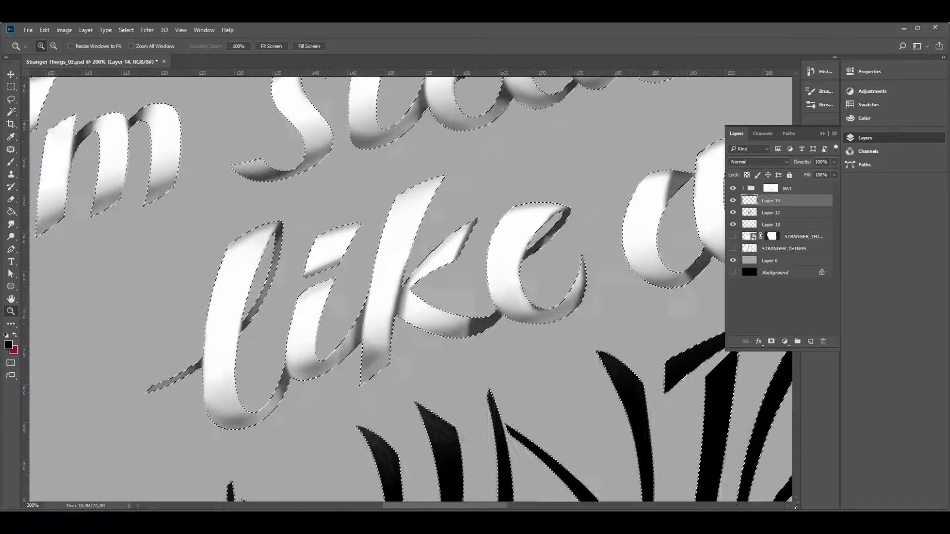
key(b)
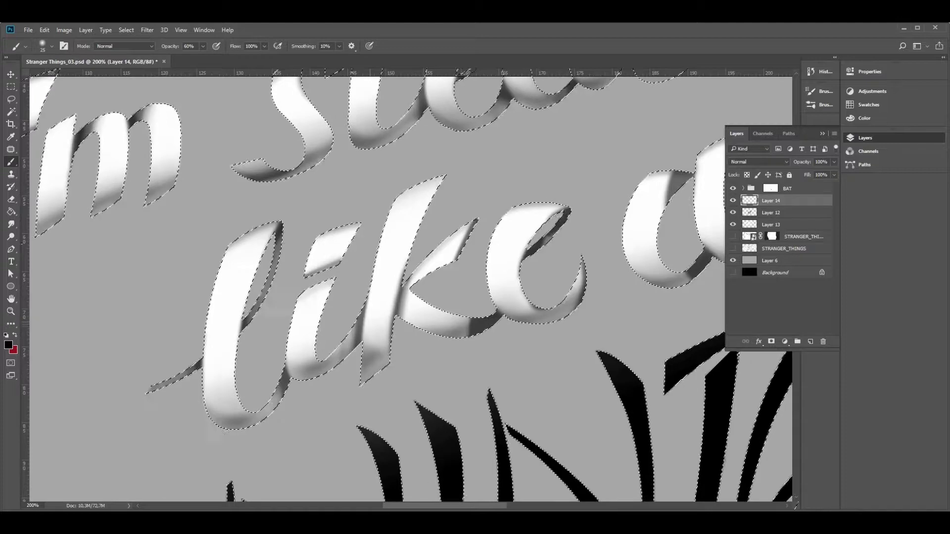
key(e)
key(ctrl+minus)
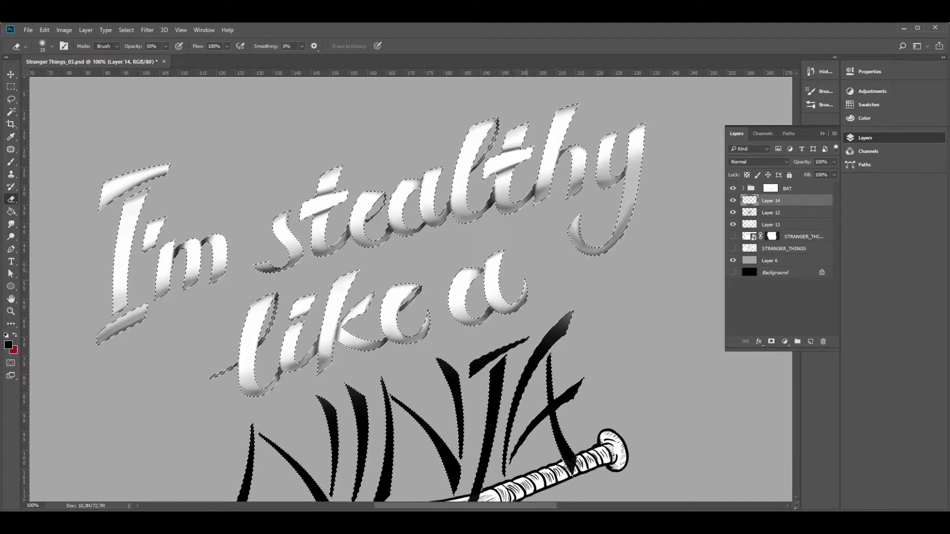
- Examine the softened shadows across the lettering without the selection outline, comparing the result with Layer 12 hidden and shown
key(ctrl+d)
key(ctrl+minus)
key(z)
key(ctrl+minus)
click(524, 174)
click(525, 174)
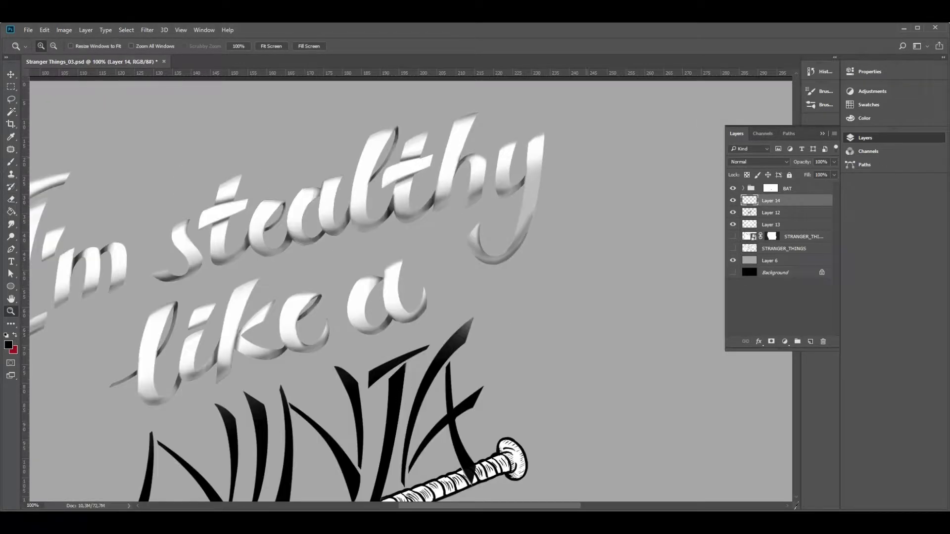
key(ctrl+shift+d)
key(e)
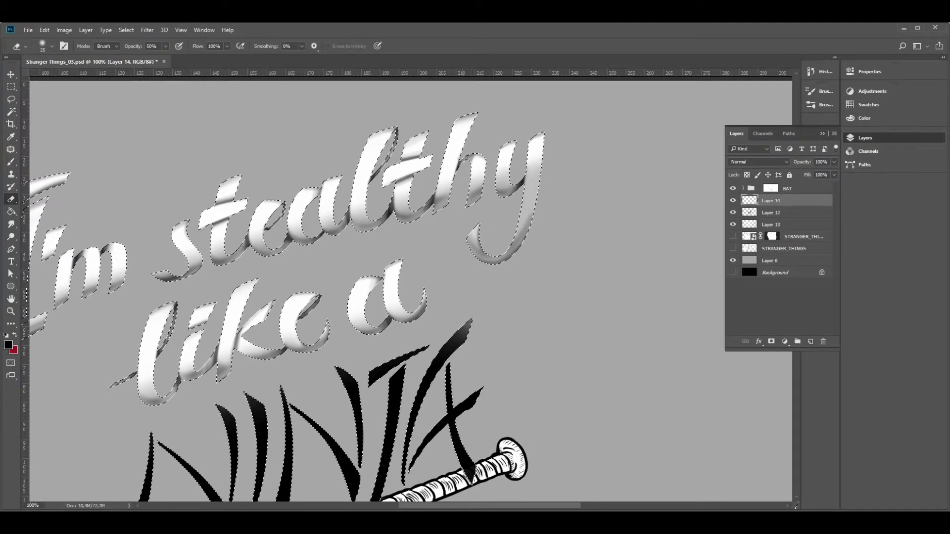
key(ctrl+minus)
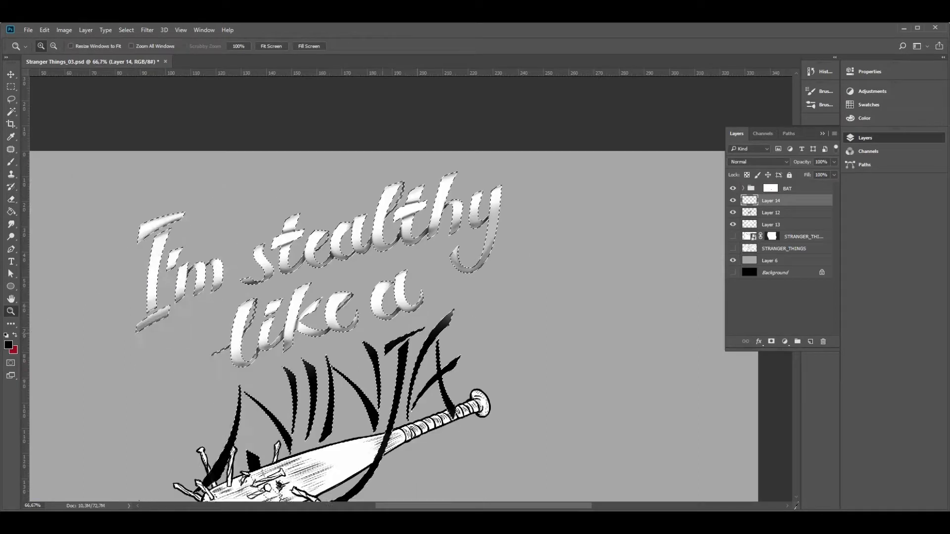
drag(358, 364, 395, 337)
ctrl+click(395, 323)
click(733, 213)
click(733, 212)
key(e)
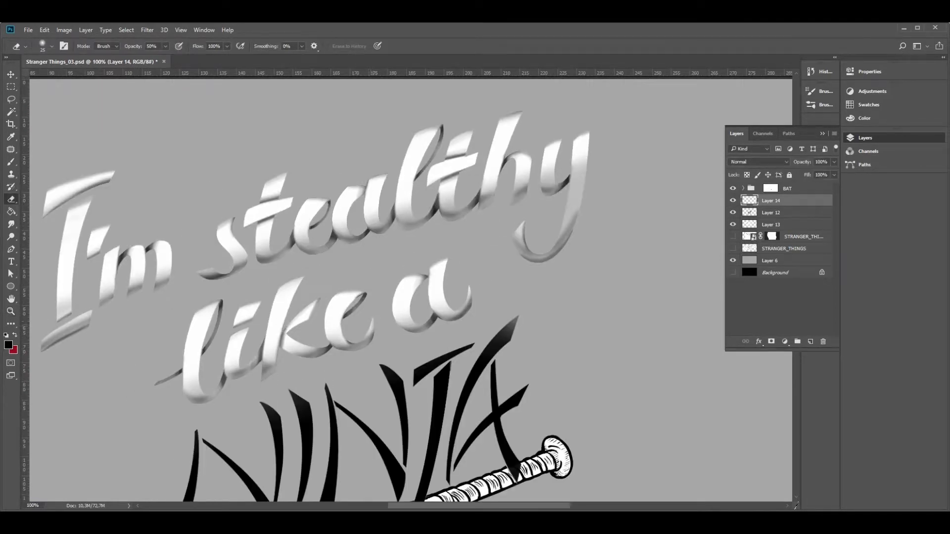
drag(280, 349, 280, 337)
mouse_move(292, 235)
mouse_down()
mouse_move(363, 237)
mouse_move(351, 238)
mouse_up()
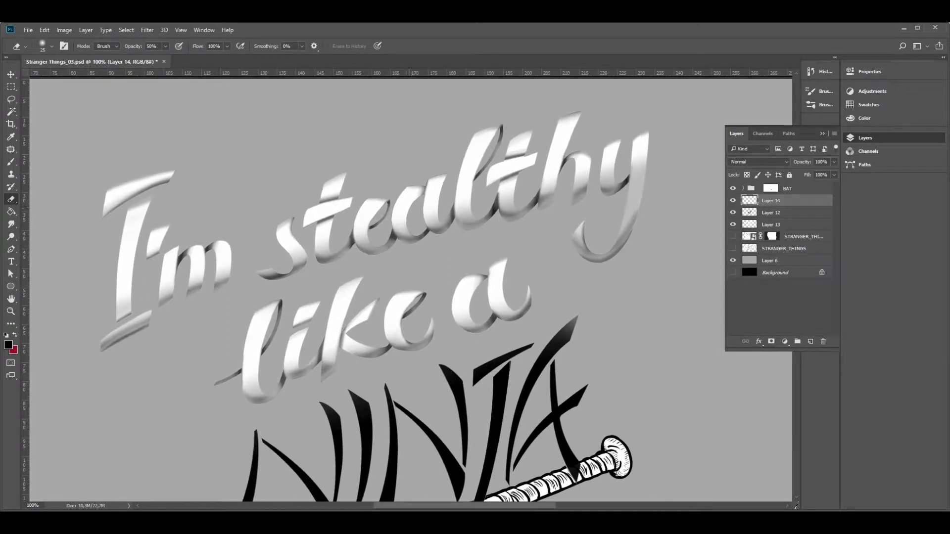
- Set the eraser to 12 px with 100% hardness and clean the shading edge between the "l" and second "t" of "stealthy"
key(Return)
text(12)
key(Tab)
text(100)
key(Return)
drag(498, 194, 497, 208)
- Load the STRANGER_THINGS outline as a selection, brush shading on Layer 13 beside the "l" of "stealthy", and clear the selection
key(v)
ctrl+click(597, 264)
ctrl+click(772, 225)
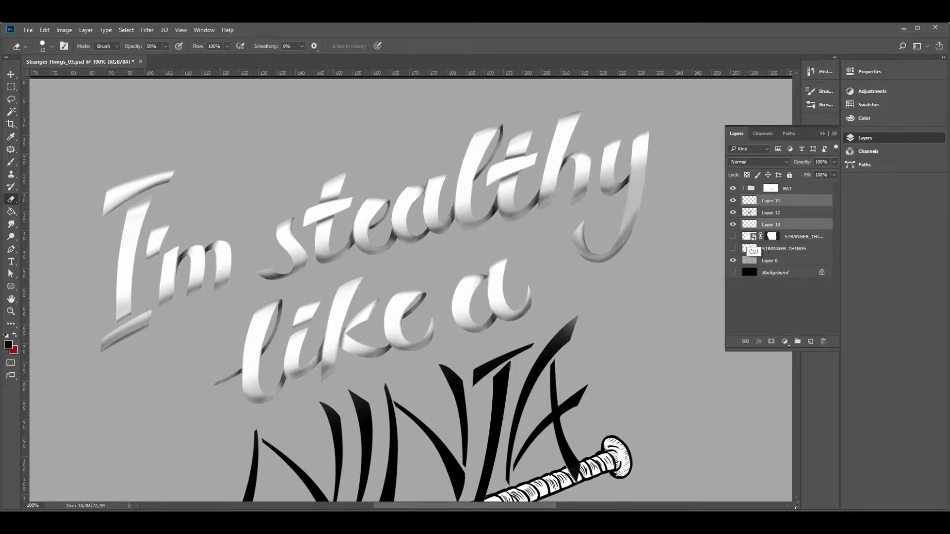
ctrl+click(750, 249)
key(b)
click(772, 224)
drag(497, 204, 489, 215)
key(ctrl+d)
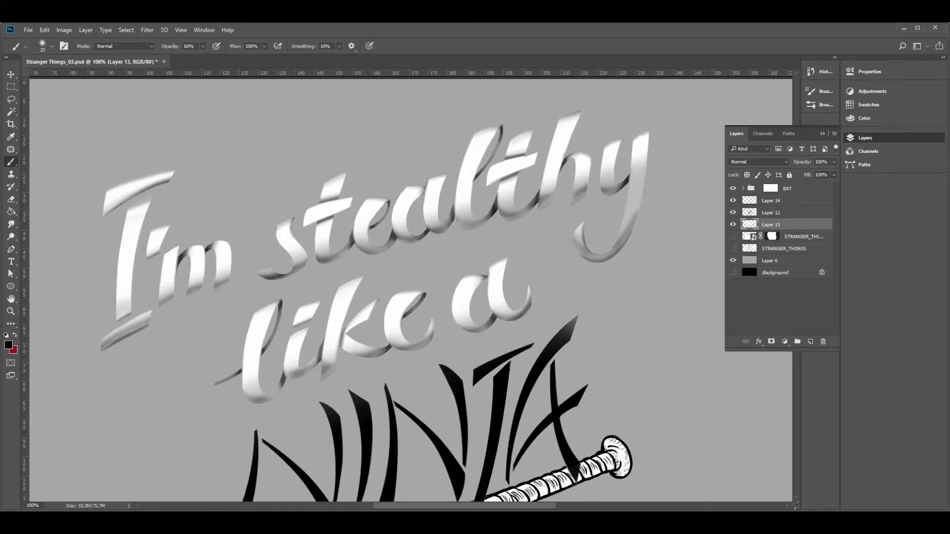
- Check the lettering by toggling the visibility of Layer 6, the Background and Layer 13
key(z)
alt+click(440, 364)
click(419, 355)
click(732, 261)
click(733, 272)
click(733, 272)
click(732, 260)
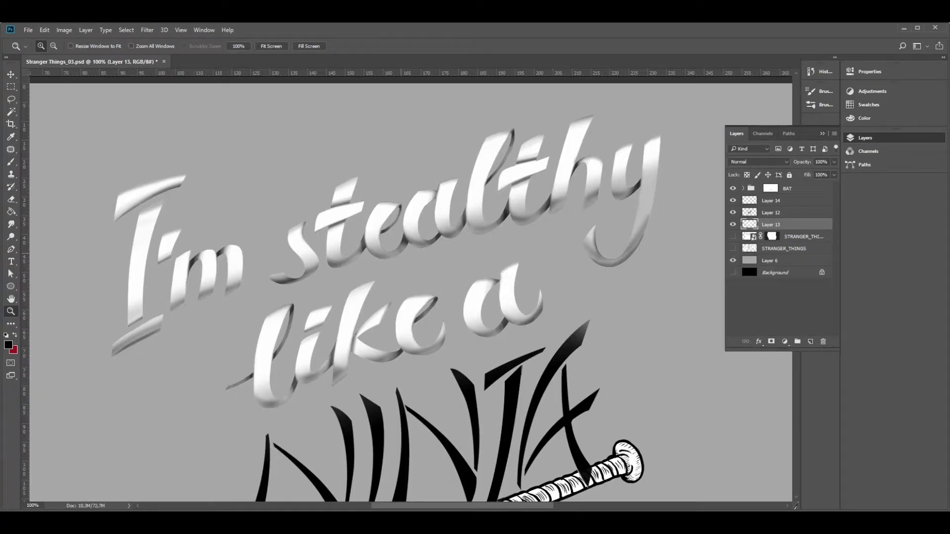
click(732, 225)
click(732, 224)
- Outline the upper outer edge of the "e" in "stealthy" with the Pen tool and convert the path to a selection
click(786, 213)
key(p)
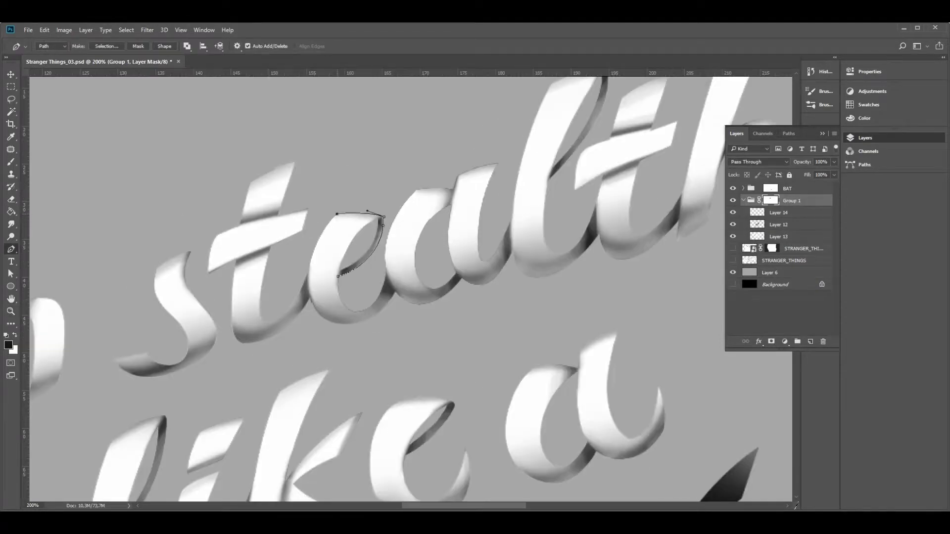
click(350, 173)
click(407, 160)
click(425, 200)
click(354, 281)
right_click(403, 191)
click(438, 235)
key(Return)
- Brush black on Group 1's layer mask inside the selection to trim the edge of the "e", and clear the selection
key(e)
key(b)
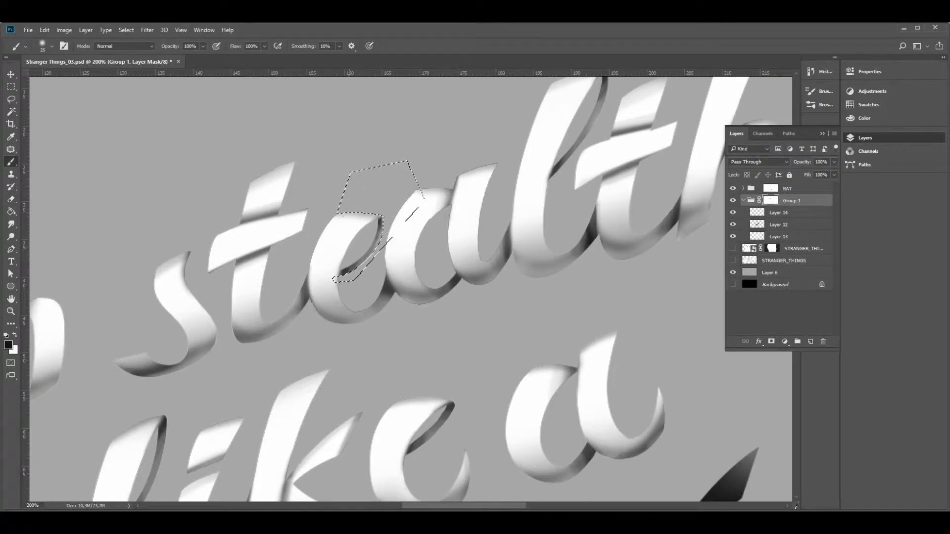
mouse_move(348, 278)
mouse_down()
mouse_move(380, 250)
mouse_move(386, 214)
mouse_up()
key(ctrl+d)
key(alt+space)
alt+click(398, 280)
alt+click(401, 280)
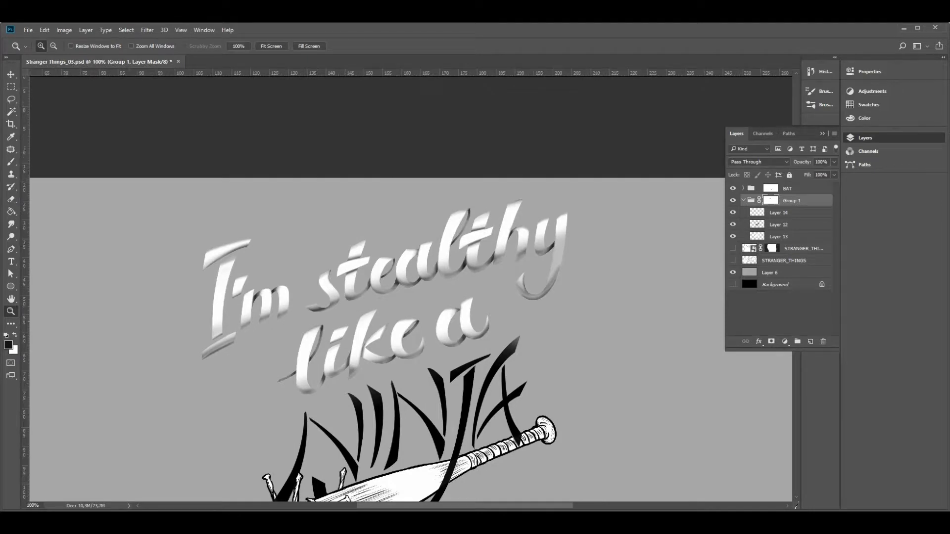
- Draw a closed path along the lower outer curve of the "e" beside the first "t" in "stealthy" and convert it to a selection
click(334, 312)
click(324, 314)
drag(560, 274, 539, 308)
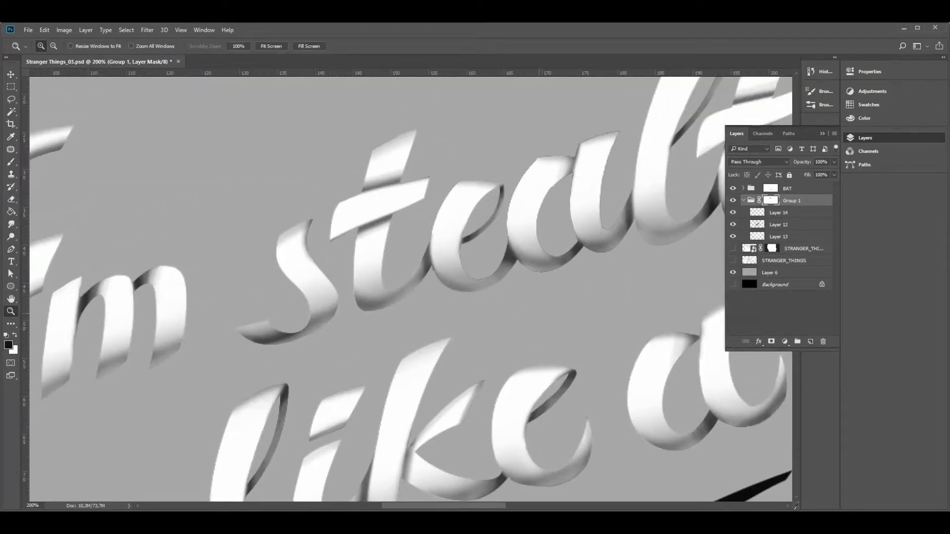
key(p)
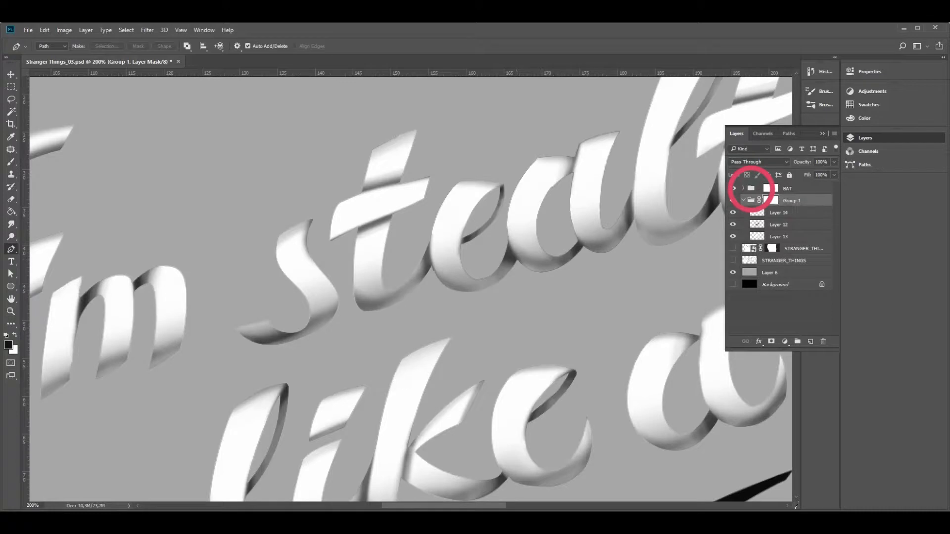
drag(465, 291, 443, 291)
drag(431, 243, 431, 215)
click(438, 195)
click(402, 237)
click(392, 263)
click(422, 316)
click(468, 312)
drag(517, 259, 526, 281)
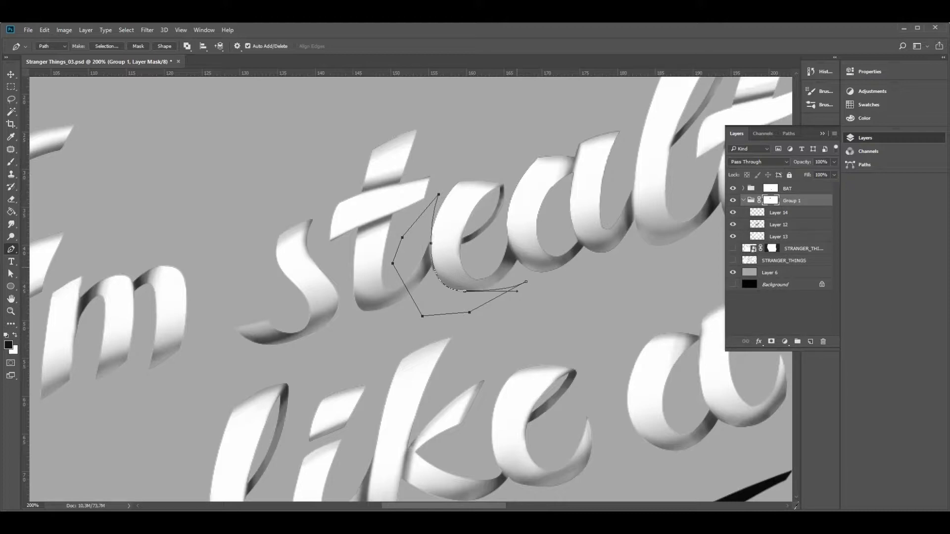
right_click(465, 287)
click(495, 324)
key(Return)
- Touch up Group 1's layer mask within the selection beside the "e" using a hard 12 px brush, and clear the selection
click(771, 342)
key(b)
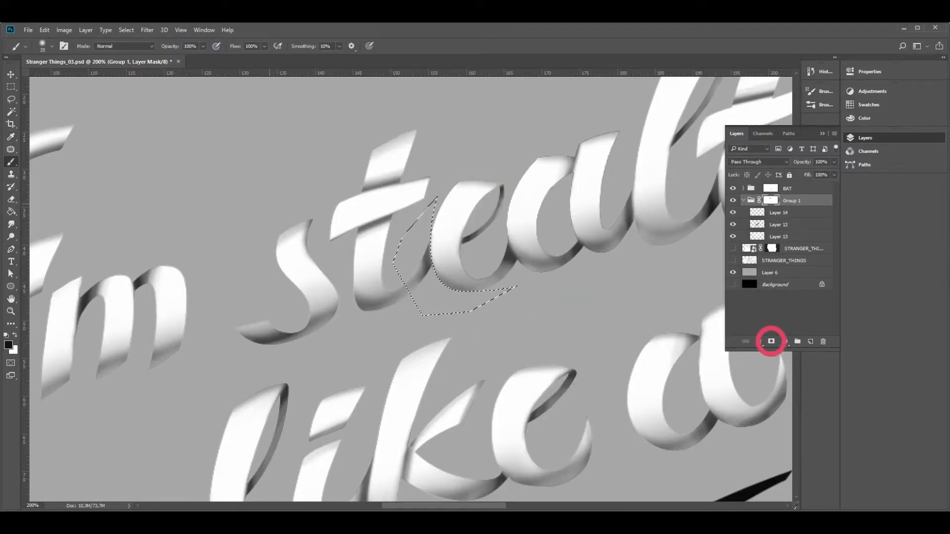
click(51, 46)
drag(63, 77, 59, 78)
drag(56, 99, 117, 99)
key(Return)
key(ctrl+d)
drag(548, 266, 507, 312)
key(z)
alt+click(507, 312)
drag(547, 254, 484, 236)
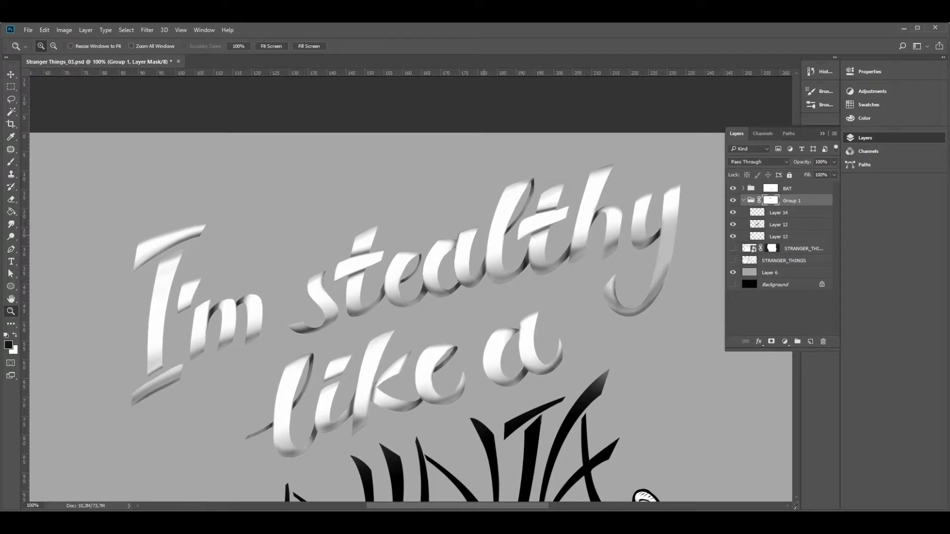
- Start a pen path along the inner curve of the "a" stem in "stealthy" and fit its handles to the letter edge
click(473, 297)
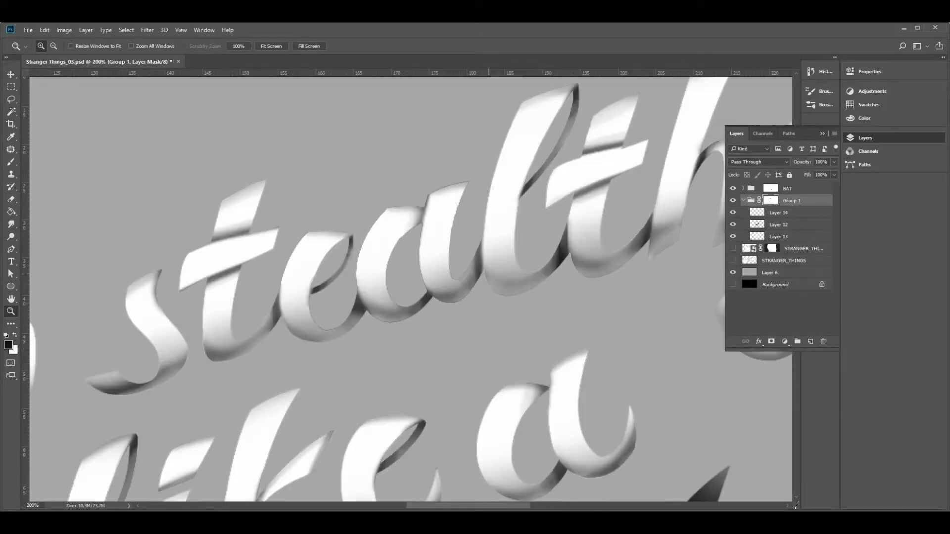
click(472, 296)
alt+click(473, 297)
alt+click(473, 297)
key(p)
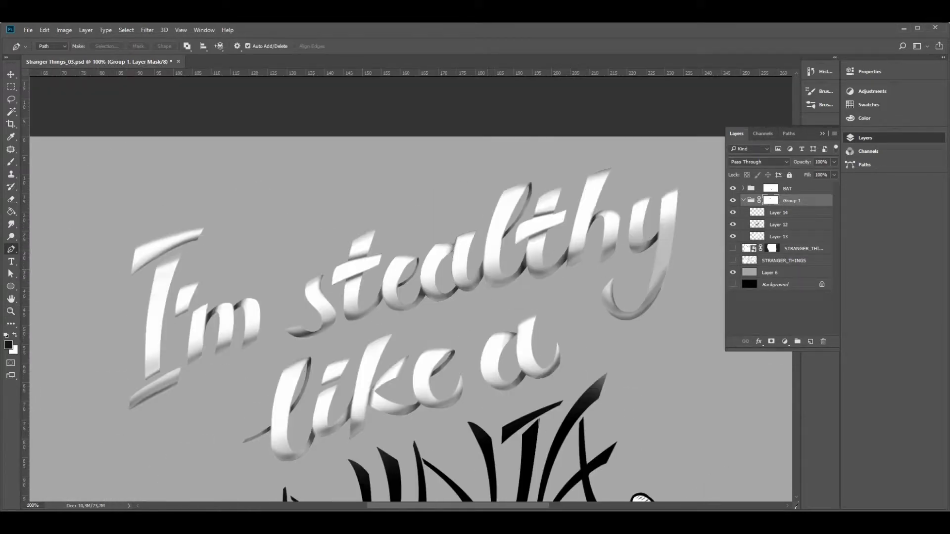
click(477, 230)
mouse_move(465, 269)
mouse_down()
mouse_move(465, 287)
mouse_move(481, 273)
mouse_up()
click(483, 258)
key(z)
click(480, 278)
key(a)
drag(476, 277, 451, 258)
drag(451, 223, 451, 212)
drag(451, 258, 451, 257)
key(p)
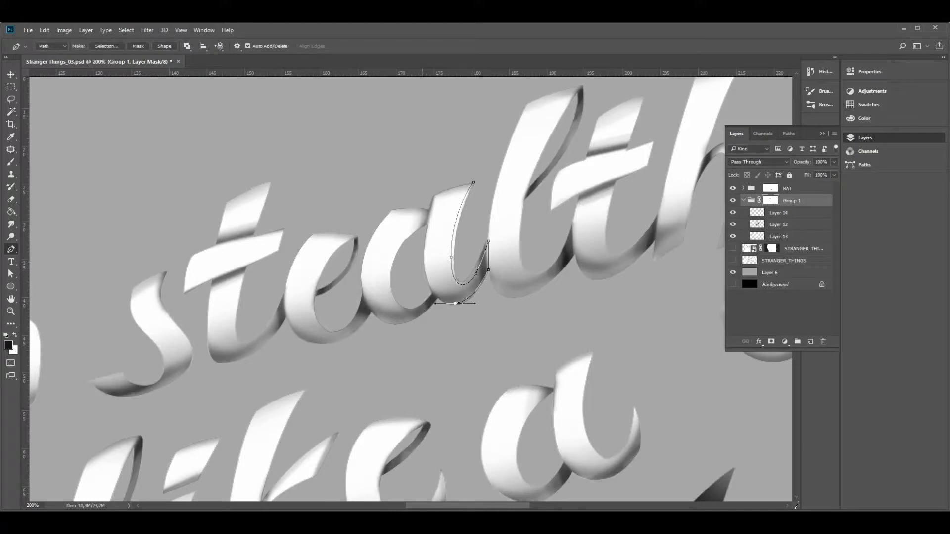
- Continue the path around the outer edge of the "a" stem, close it, and fit the top segment to the letter
drag(454, 303, 436, 303)
drag(425, 255, 425, 242)
click(425, 224)
click(434, 197)
click(473, 183)
key(a)
drag(453, 182, 446, 185)
click(451, 186)
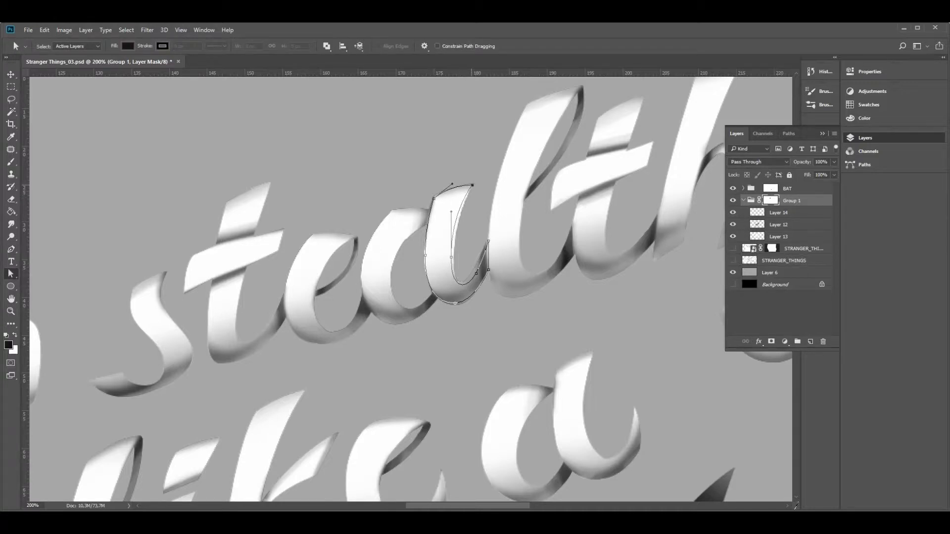
- Convert the path around the "a" stem to a selection and ready the brush on Group 1's layer mask
key(p)
right_click(448, 245)
click(475, 288)
key(Return)
key(b)
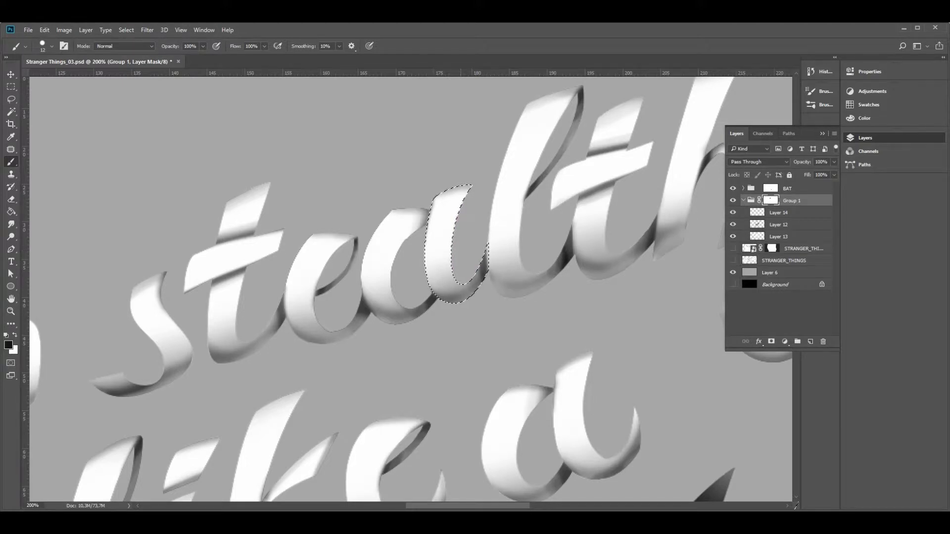
click(778, 213)
key(e)
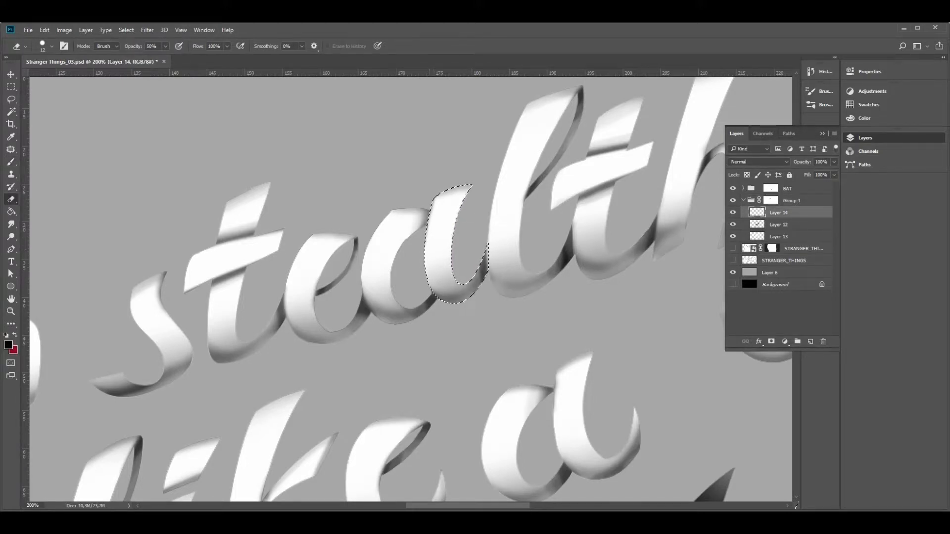
click(770, 201)
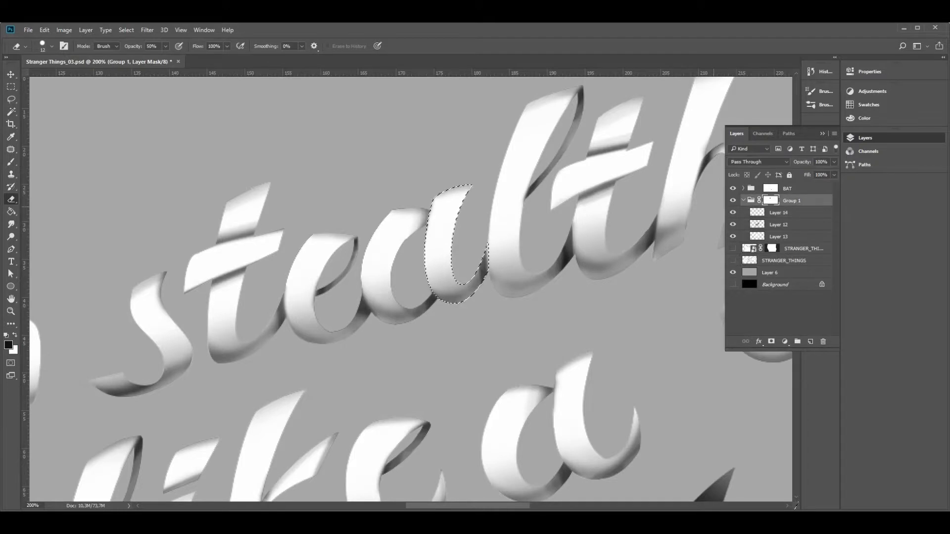
key(b)
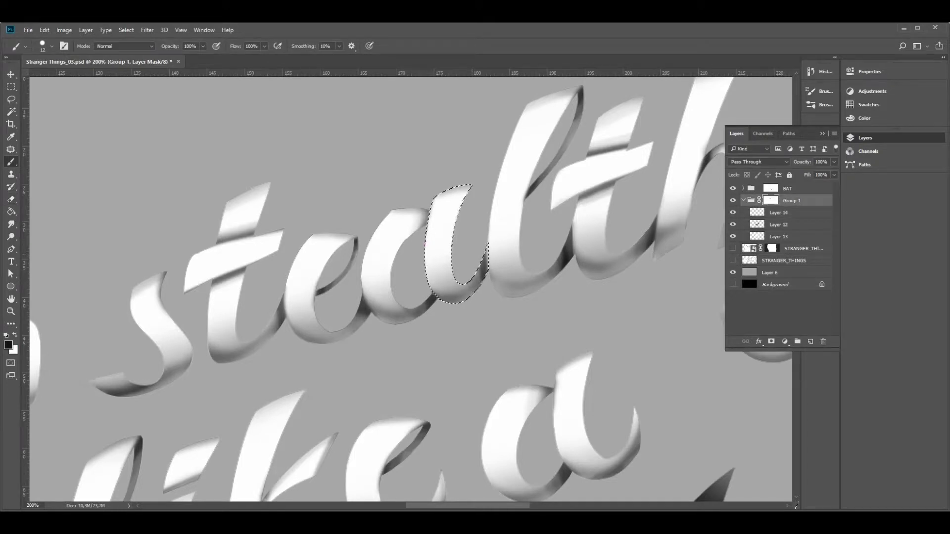
key(ctrl+shift+d)
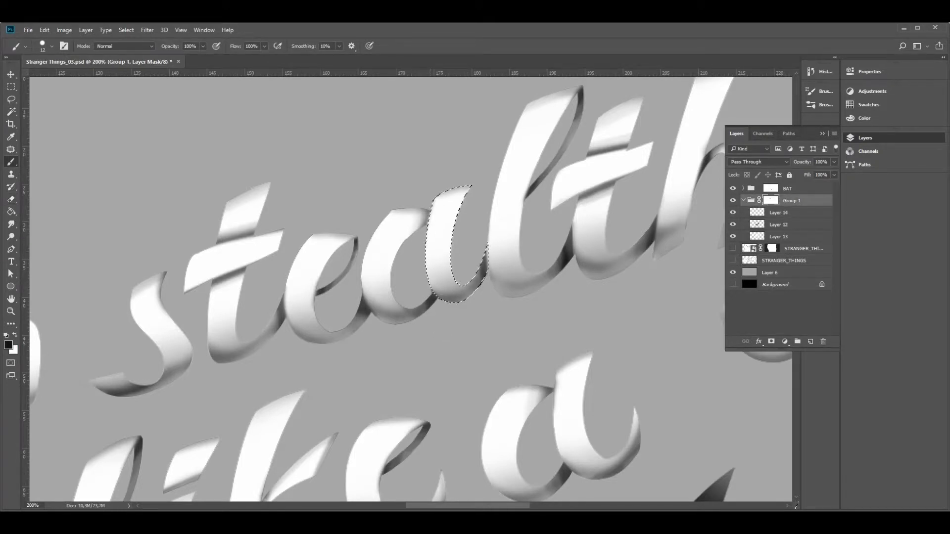
key(ctrl+d)
key(ctrl+shift+d)
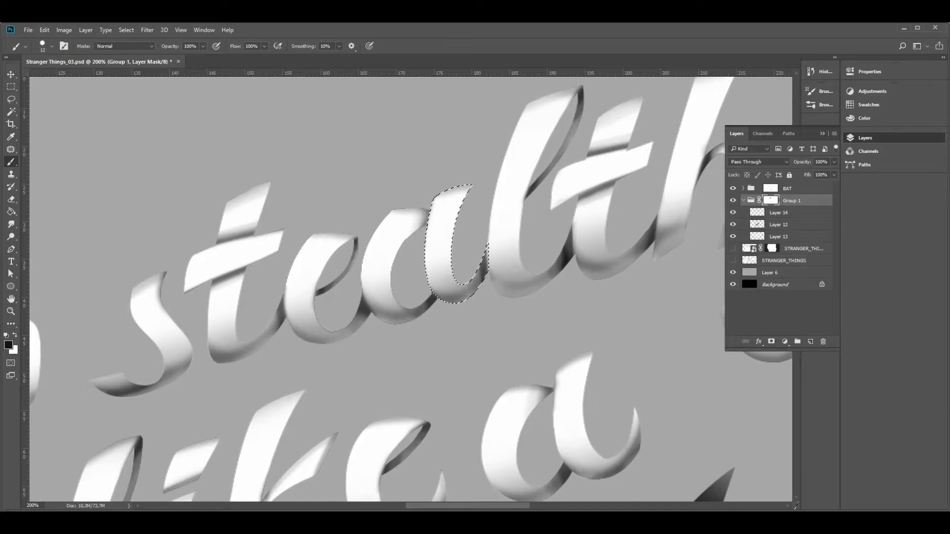
- Hide the gray Layer 6 to view the whole lettering against the black Background
click(732, 273)
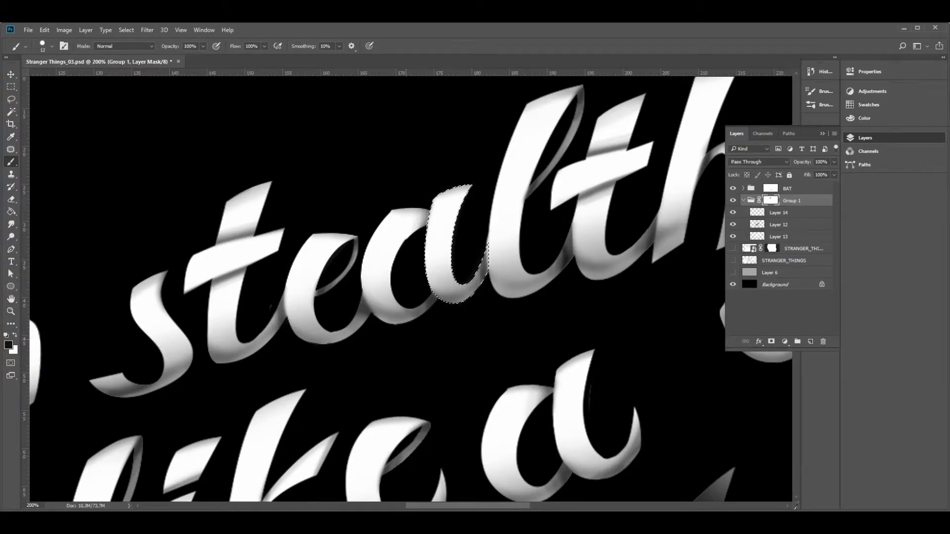
key(z)
key(ctrl+minus)
key(ctrl+minus)
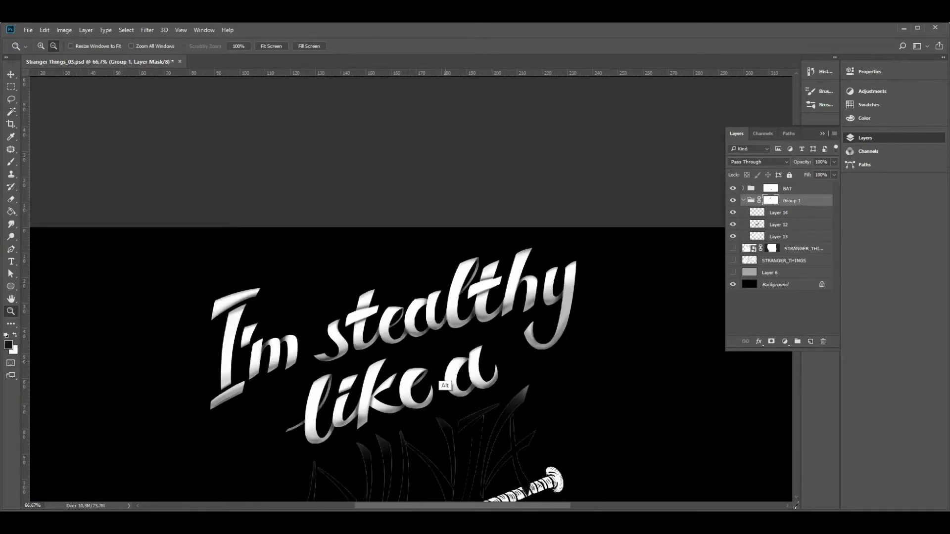
scroll(376, 331, down, 2)
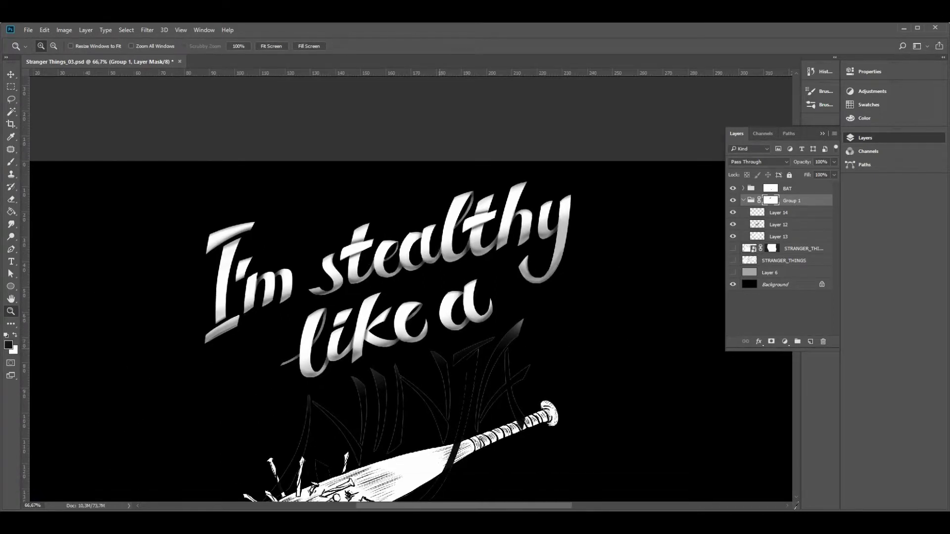
drag(449, 396, 495, 289)
- Make Layer 13 active, compare it hidden and shown, and load the STRANGER_THINGS layer's outline as a selection
click(778, 237)
click(732, 236)
click(733, 237)
ctrl+click(749, 260)
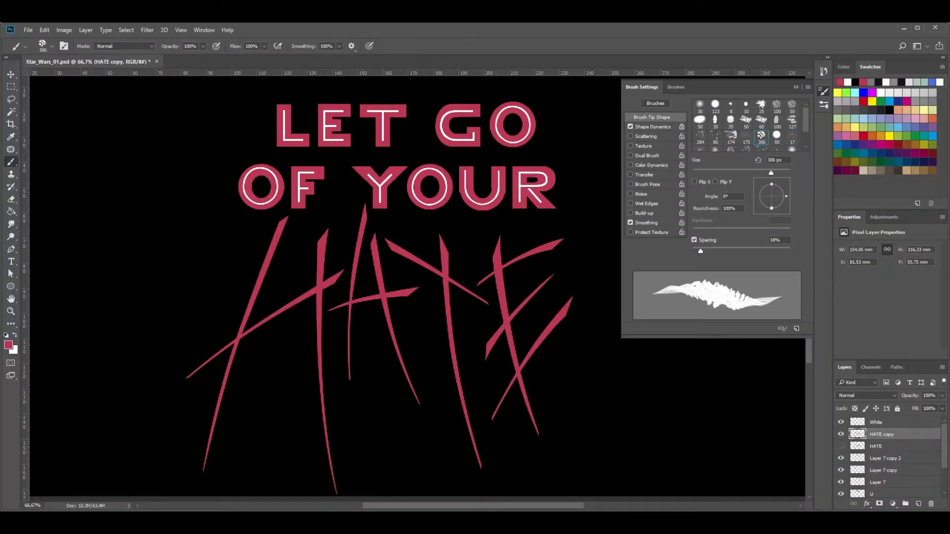
- Try the 284 px speckled brush beside the "H" of "HATE" on the HATE copy layer of Star_Wars_01.psd
click(700, 136)
click(190, 327)
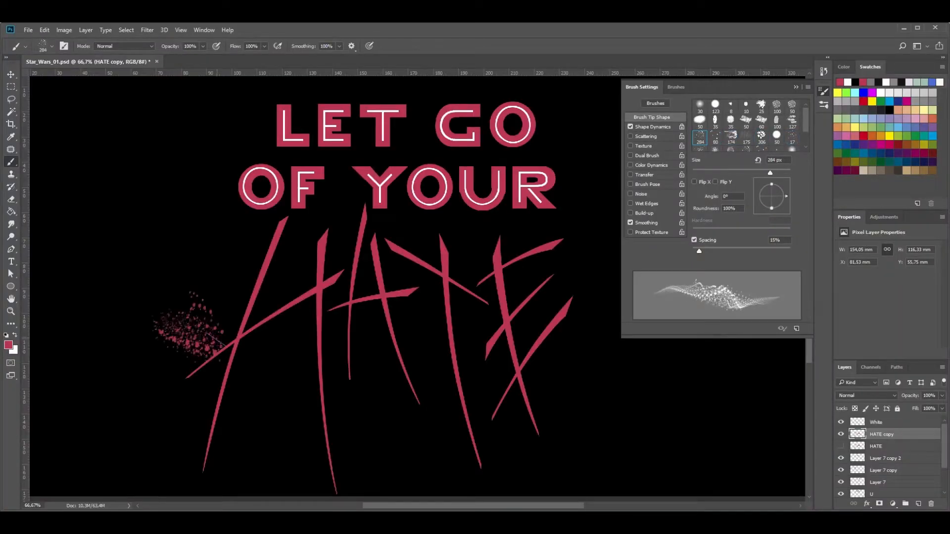
key(F5)
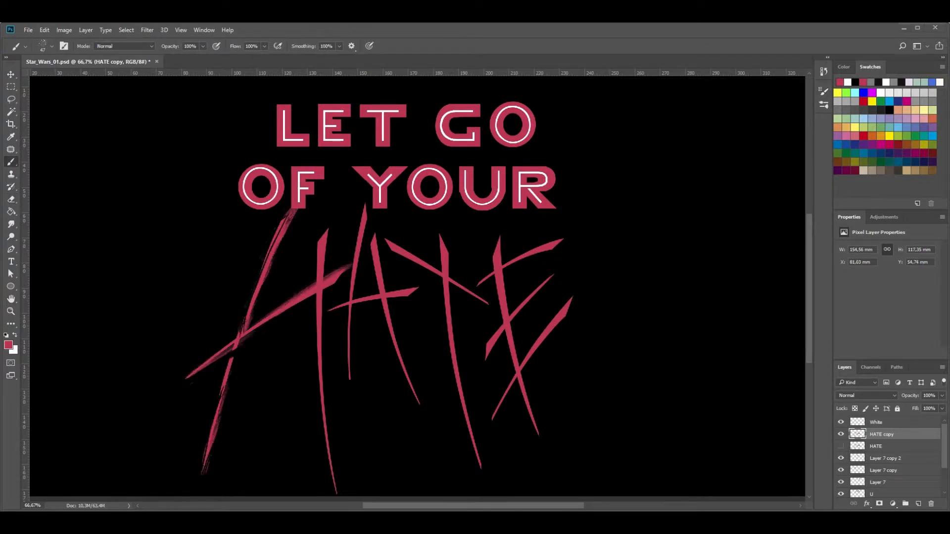
- Roughen the crossbar and right stem of the "H" with the 47 px textured brush, and trim the stem's top with the eraser
key(v)
key(b)
mouse_move(270, 321)
mouse_down()
mouse_move(336, 285)
mouse_move(330, 198)
mouse_move(320, 245)
mouse_up()
mouse_move(338, 457)
mouse_down()
mouse_move(336, 487)
mouse_move(327, 395)
mouse_up()
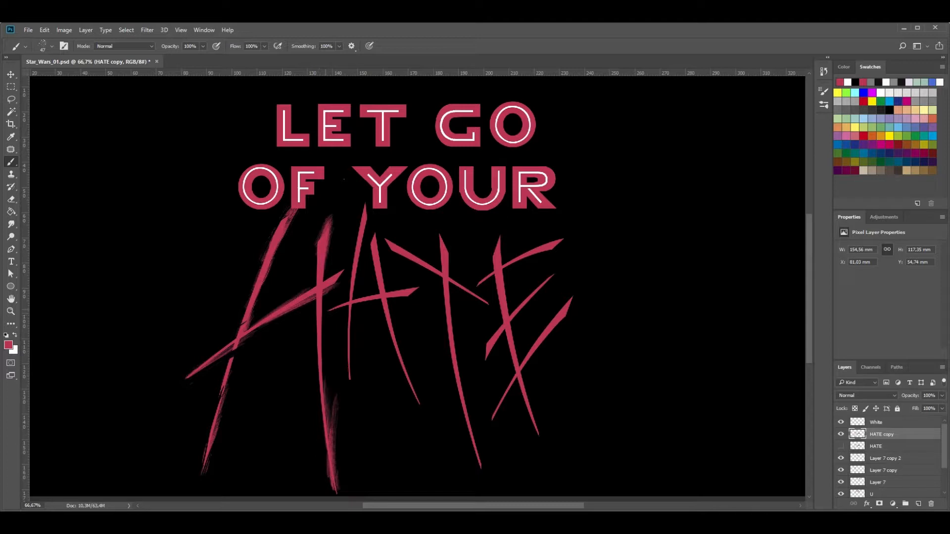
key(e)
mouse_move(319, 275)
mouse_down()
mouse_move(321, 230)
mouse_move(322, 253)
mouse_up()
- Roughen the crossbar of the "A" in "HATE" with the 47 px textured brush, and erase thin streaks along it
key(b)
drag(328, 311, 376, 295)
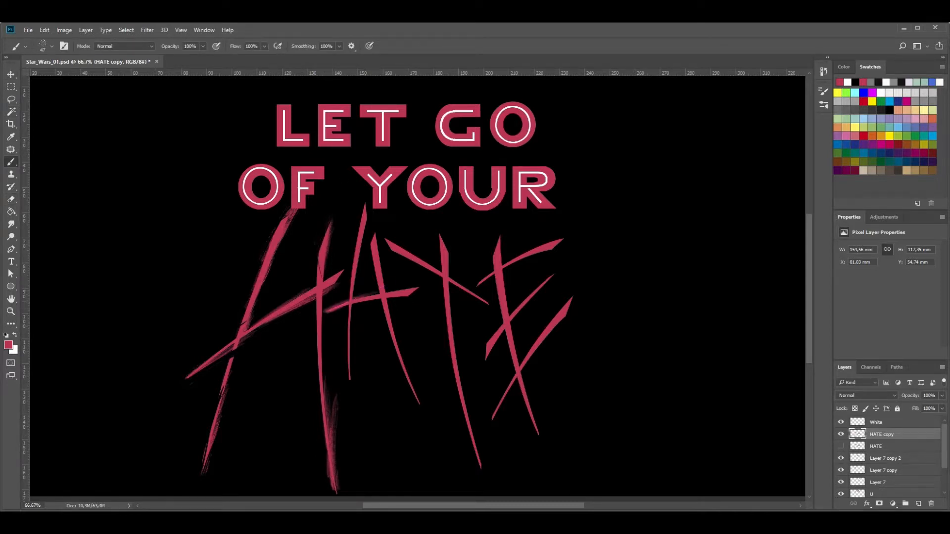
key(e)
mouse_move(328, 312)
mouse_down()
mouse_move(393, 292)
mouse_move(369, 298)
mouse_up()
- Extend the left stem of the "A" at both ends with rough brush strokes, and erase streaks along its lower part
key(b)
drag(371, 201, 360, 227)
key(e)
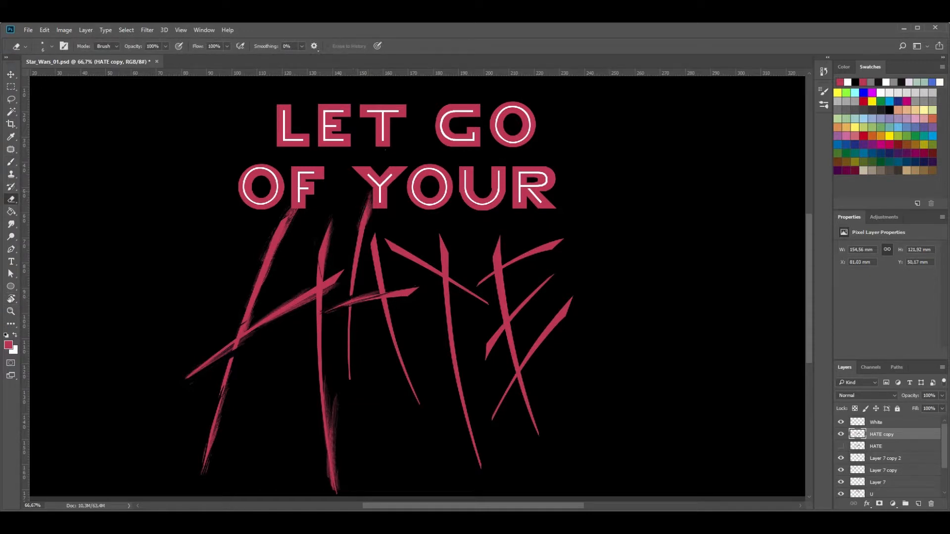
key(b)
drag(356, 262, 346, 351)
drag(352, 304, 360, 425)
key(e)
drag(344, 310, 354, 408)
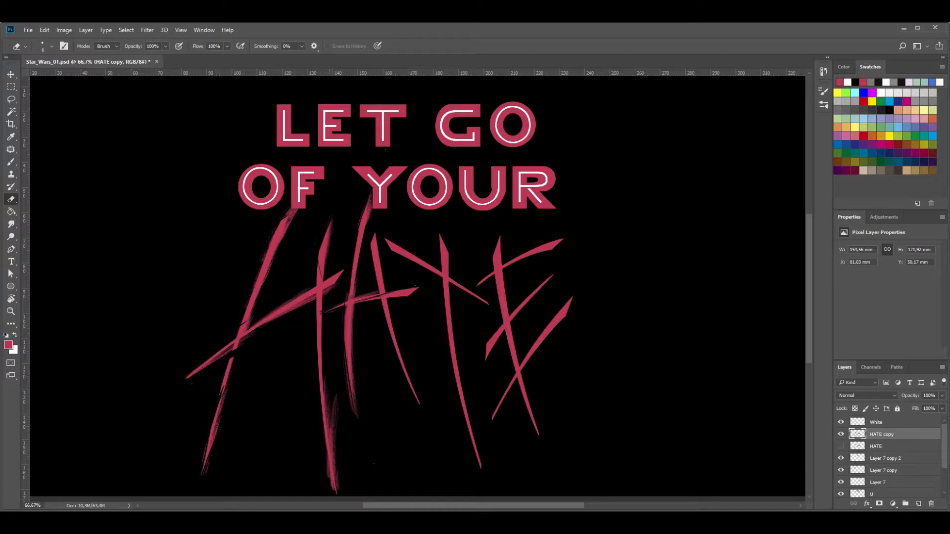
- Brush rough strokes along the whole right stem of the "A", extending it past both ends
key(b)
drag(385, 263, 382, 292)
drag(380, 235, 385, 292)
drag(376, 213, 395, 332)
drag(385, 297, 420, 410)
drag(395, 352, 425, 420)
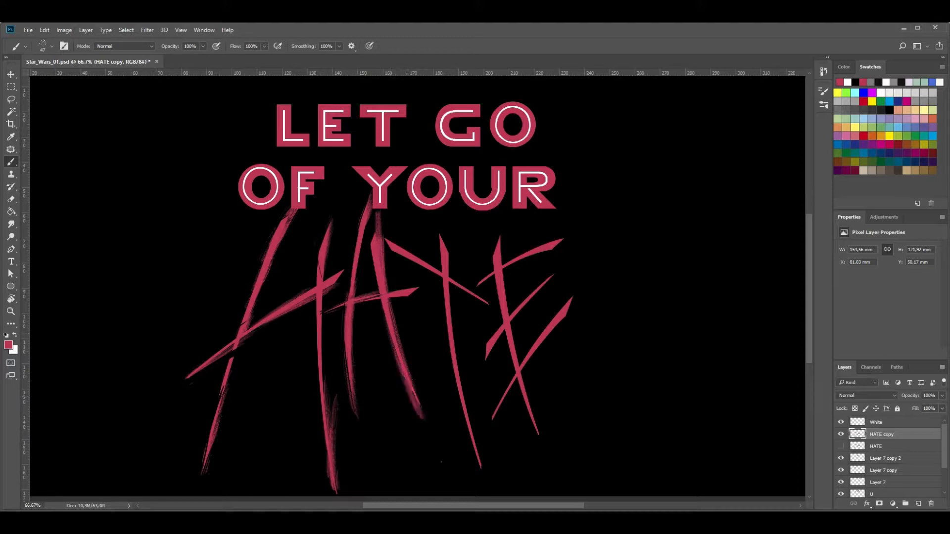
- Erase thin streaks along the right stem of the "A" from its top to its tip
key(e)
drag(392, 349, 419, 405)
drag(401, 372, 424, 420)
drag(406, 389, 419, 412)
drag(378, 290, 384, 308)
drag(389, 306, 411, 375)
drag(376, 223, 384, 294)
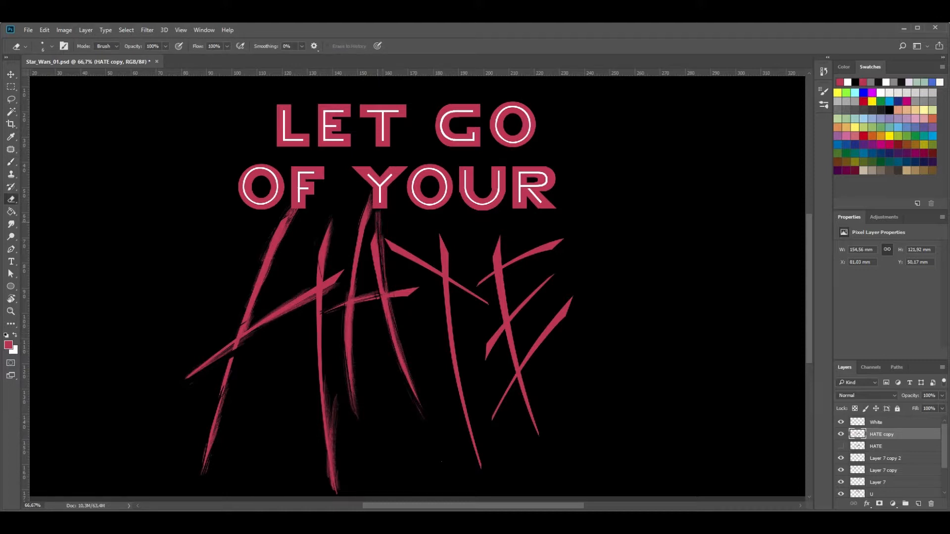
- Roughen the stem ends and slanted bar of the "T" with the textured brush, and cut streaks into them with the eraser
key(b)
drag(465, 347, 482, 470)
drag(470, 386, 480, 465)
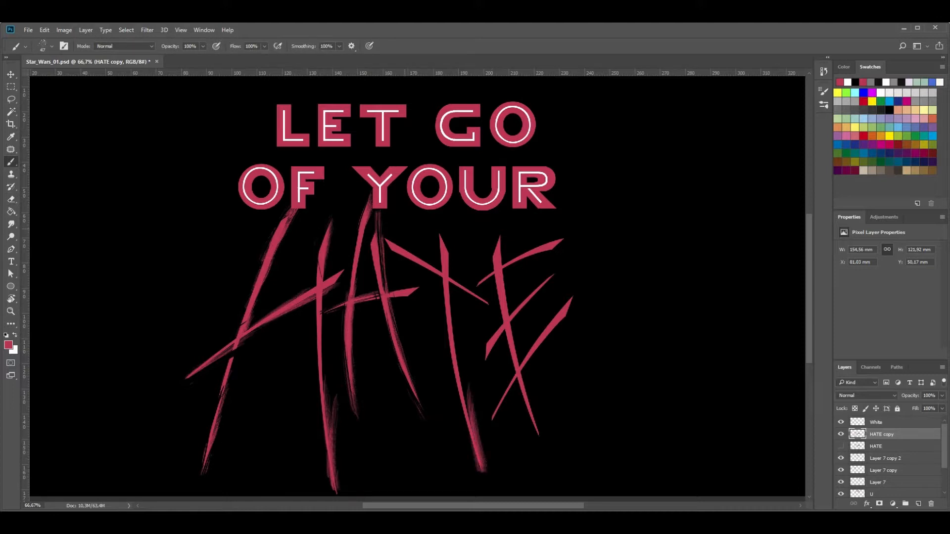
drag(441, 272, 438, 207)
drag(390, 252, 501, 317)
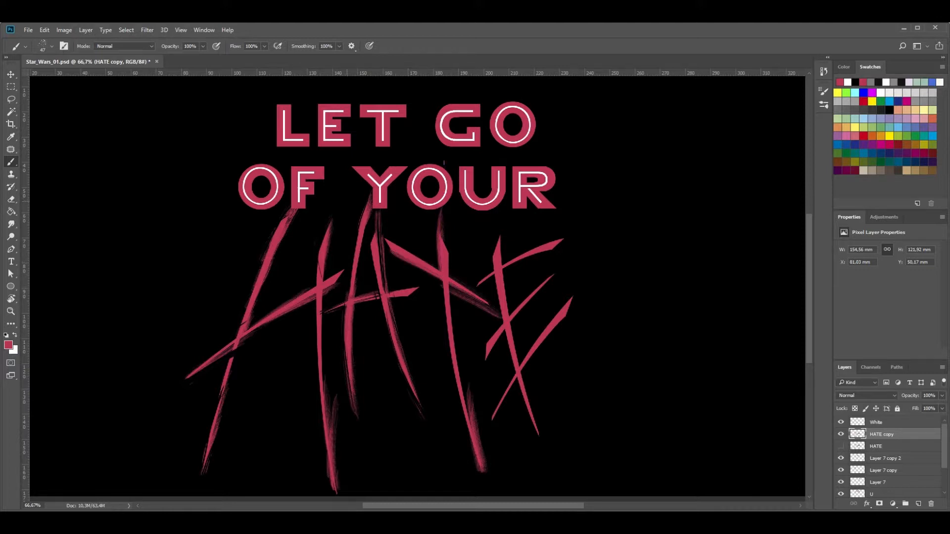
key(e)
drag(452, 293, 510, 330)
drag(426, 271, 510, 328)
drag(440, 212, 441, 230)
- Brush rough strokes over the upper arm, stem top and lower arm of the "E", and trim the lower arm's starting end
key(b)
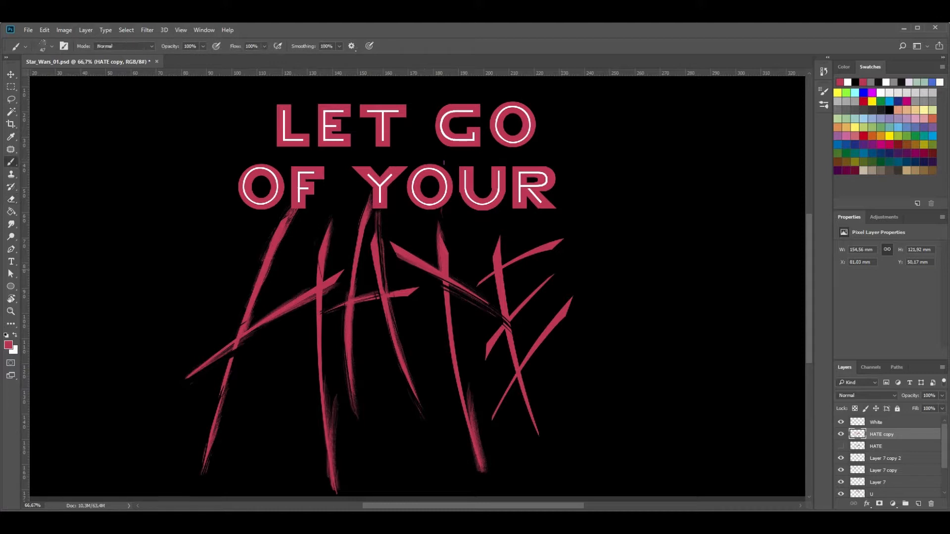
mouse_move(482, 283)
mouse_down()
mouse_move(569, 235)
mouse_move(616, 223)
mouse_up()
drag(497, 272, 497, 214)
drag(497, 253, 503, 212)
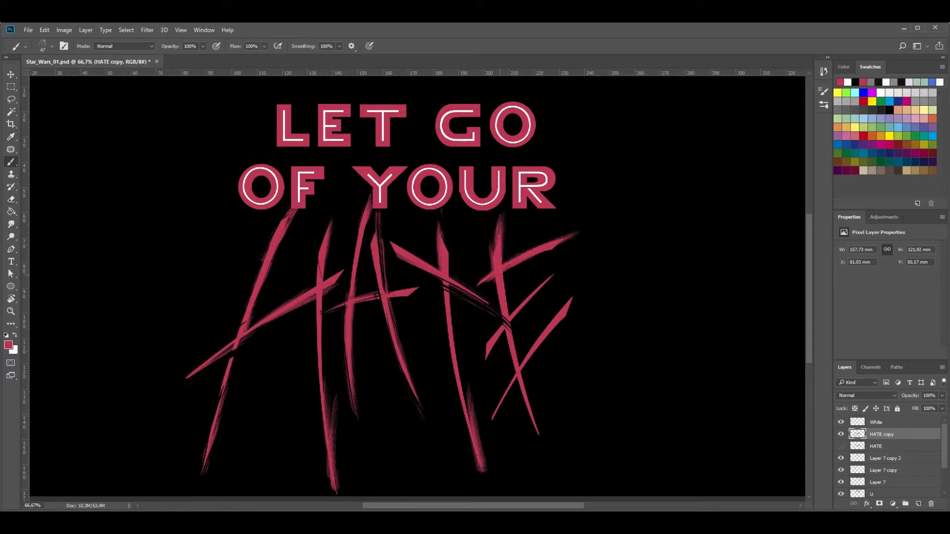
drag(493, 419, 568, 320)
drag(526, 364, 587, 282)
key(e)
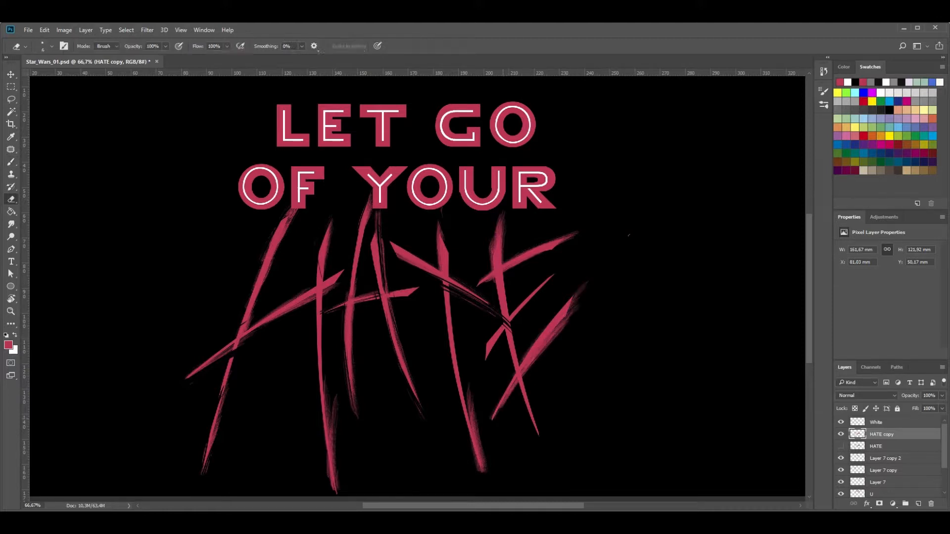
drag(500, 401, 490, 420)
- Extend the middle arm of the "E" with a rough brush stroke, and erase streaks at both of its ends
key(b)
drag(480, 365, 559, 267)
key(e)
drag(479, 367, 500, 337)
drag(496, 342, 485, 363)
drag(559, 267, 529, 302)
drag(517, 316, 548, 279)
- Erase thin streaks along the lower and upper arms of the "E" and the crossbar of the "H"
mouse_move(545, 328)
mouse_down()
mouse_move(523, 359)
mouse_move(580, 289)
mouse_up()
mouse_move(570, 299)
mouse_down()
mouse_move(521, 365)
mouse_move(582, 281)
mouse_up()
drag(486, 281, 577, 234)
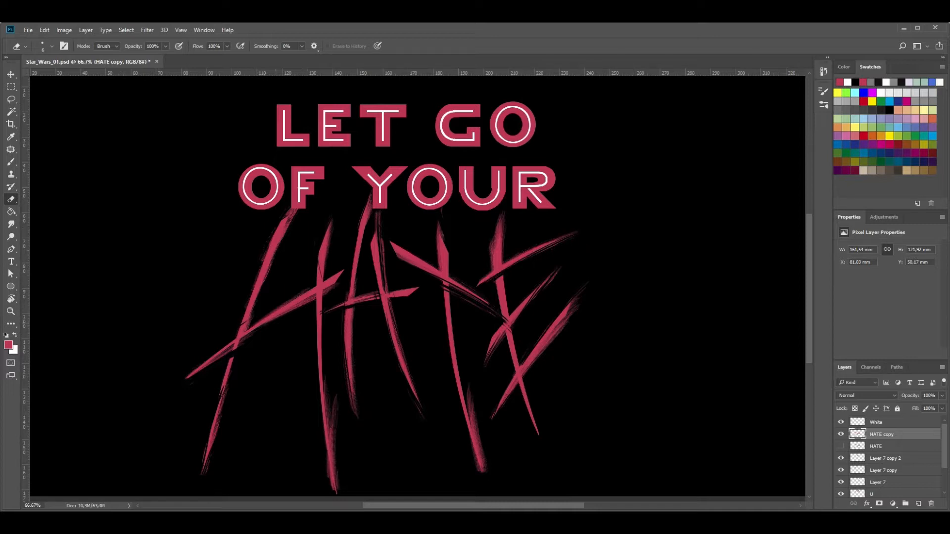
drag(265, 323, 326, 290)
drag(280, 315, 337, 285)
- Recolour the HATE copy layer dark red with Hue/Saturation: hue +6, saturation +53, lightness -27
key(z)
alt+click(413, 301)
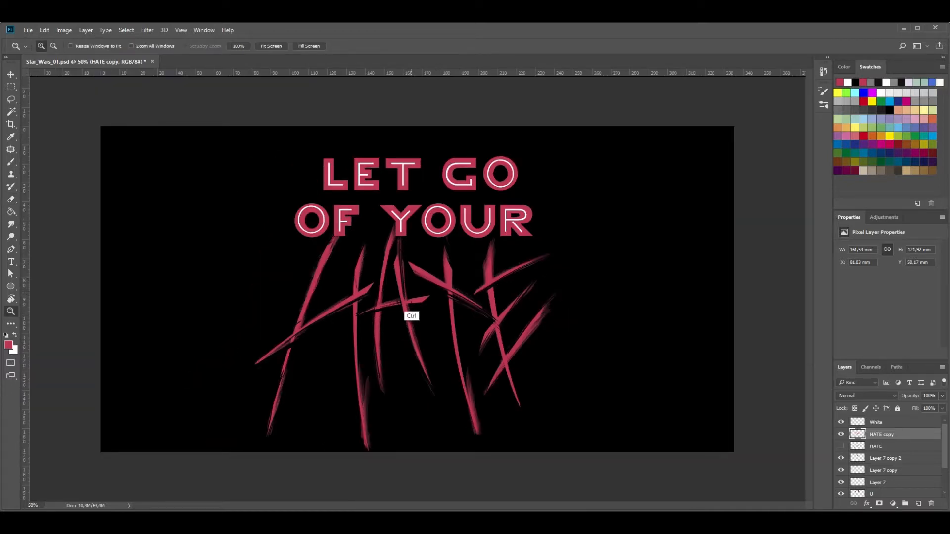
key(ctrl+u)
mouse_move(585, 270)
mouse_down()
mouse_move(566, 270)
mouse_move(588, 270)
mouse_up()
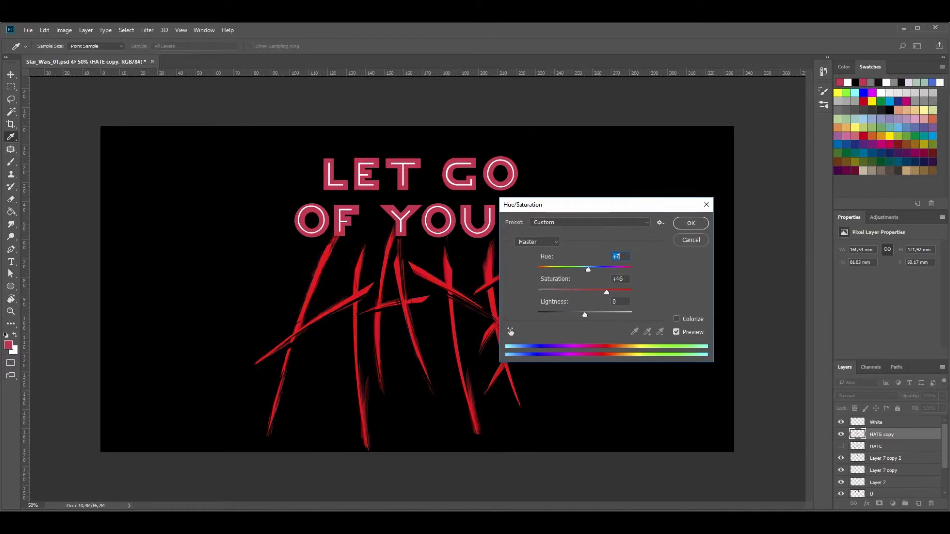
drag(585, 315, 572, 314)
mouse_move(589, 269)
mouse_down()
mouse_move(607, 292)
mouse_move(574, 269)
mouse_move(621, 270)
mouse_move(588, 269)
mouse_up()
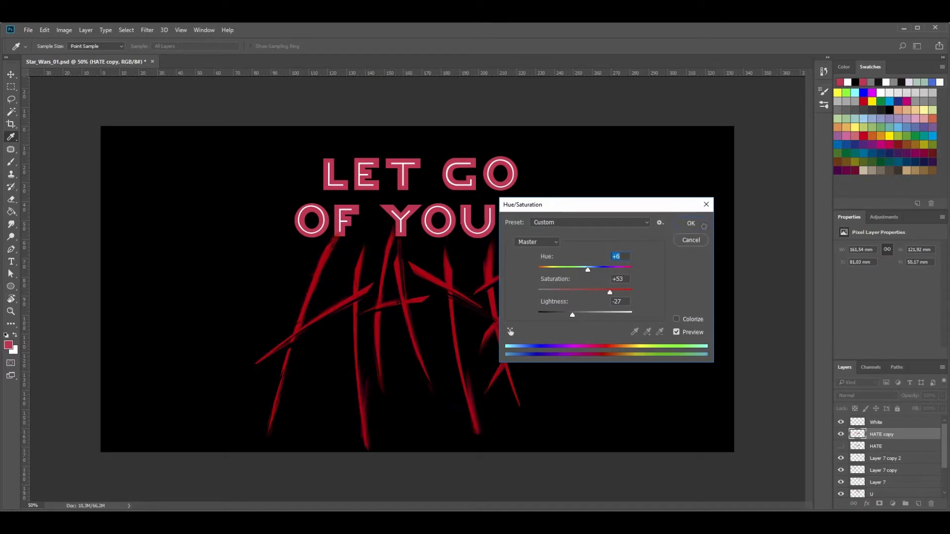
key(Return)
- Merge Layer 7 copy 2 and the "LET GO OF YOUR" letter layers beneath it into one layer
key(z)
ctrl+click(437, 216)
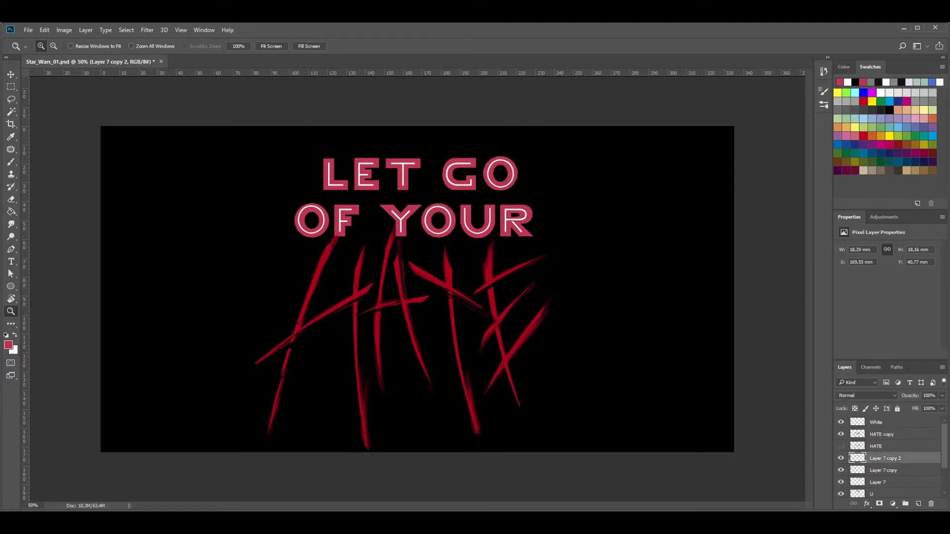
scroll(885, 470, down, 2)
shift+click(883, 471)
right_click(908, 437)
click(920, 441)
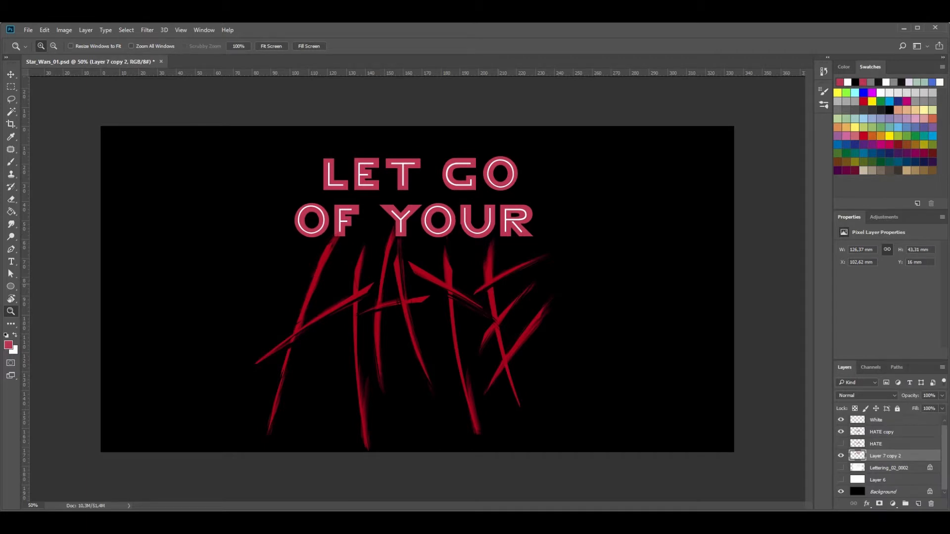
- Turn the merged "LET GO OF YOUR" letters white with Hue/Saturation: hue -180, saturation +22, lightness +97
key(ctrl+u)
drag(585, 292, 559, 270)
drag(585, 315, 564, 315)
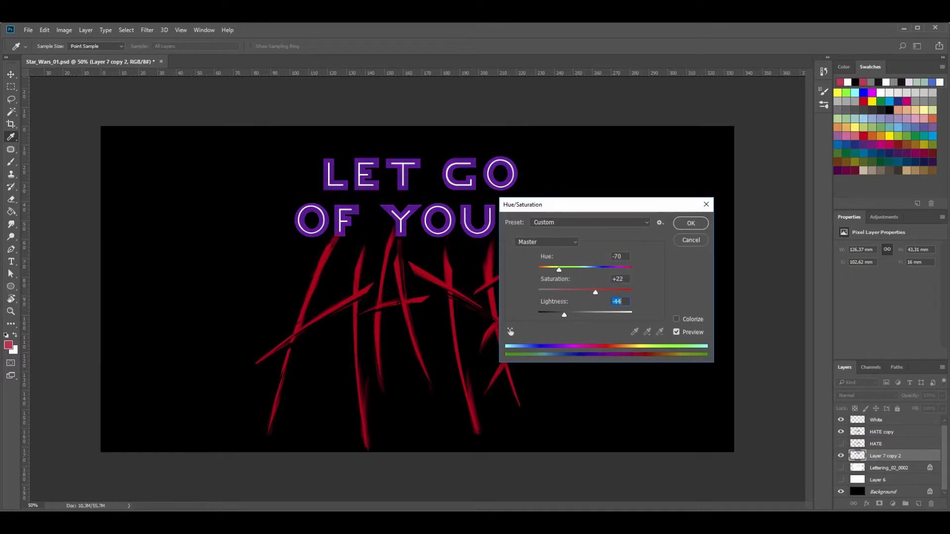
drag(558, 270, 538, 270)
drag(564, 315, 631, 315)
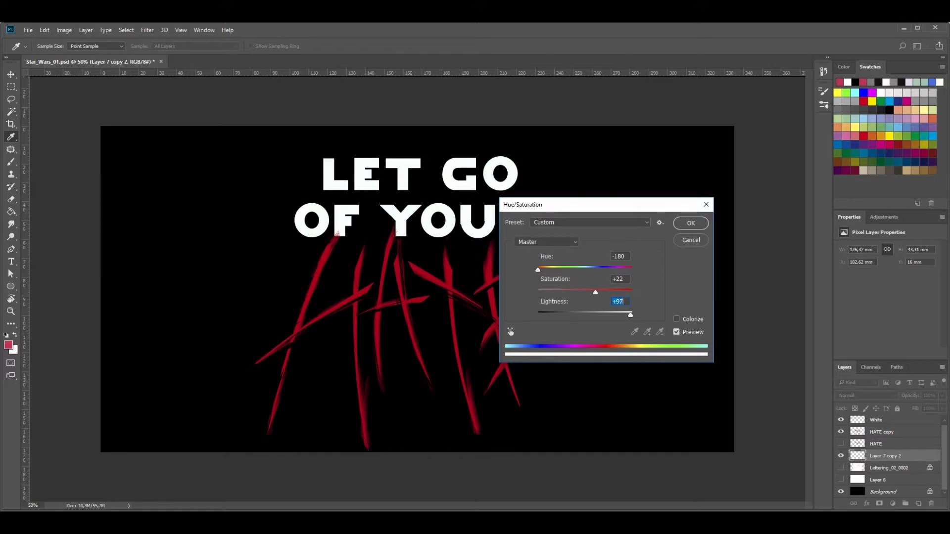
key(Return)
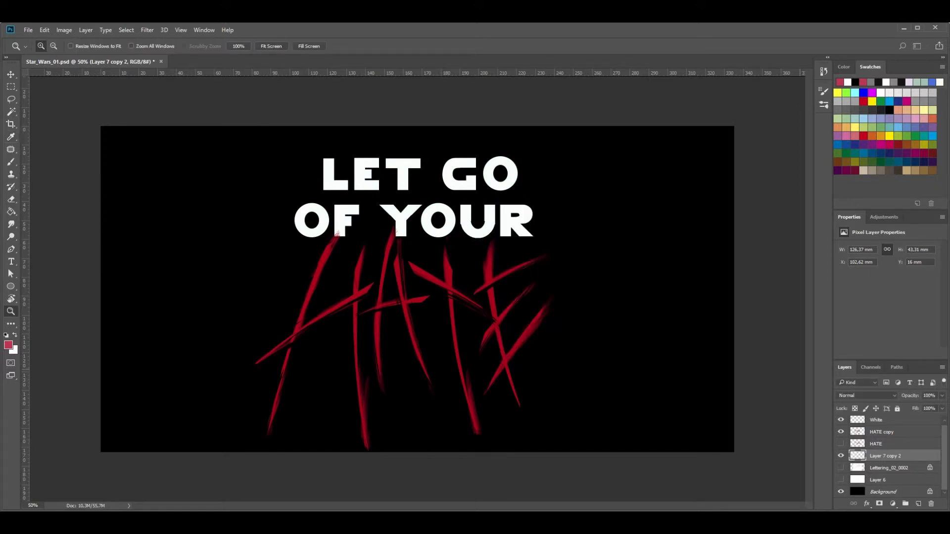
- Colorize the inner lines on the White layer red with Hue/Saturation: hue 356, saturation 99, lightness -58
click(875, 420)
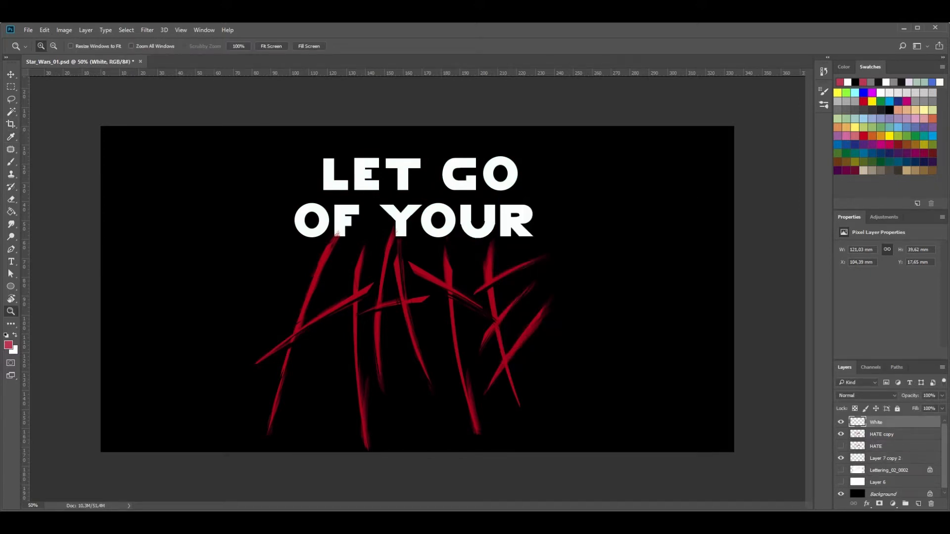
key(ctrl+u)
drag(585, 292, 574, 270)
click(677, 319)
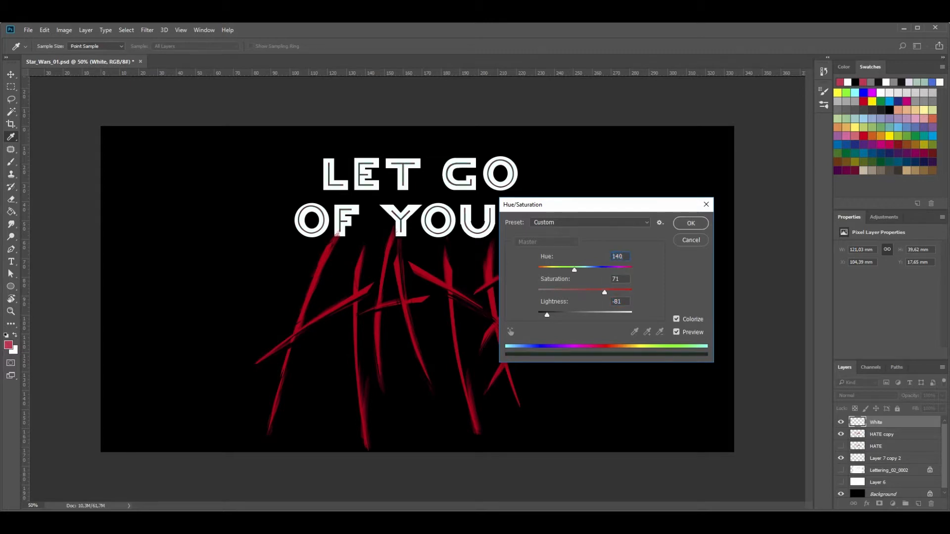
drag(546, 315, 557, 315)
drag(579, 270, 625, 269)
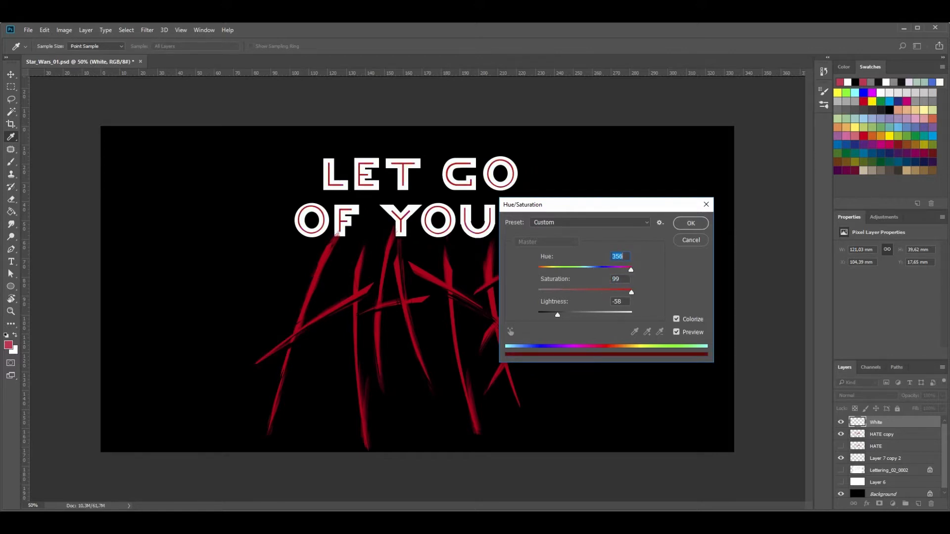
key(Return)
- Make the HATE copy layer active and erase thin streaks in the upper parts of both "H" stems
key(z)
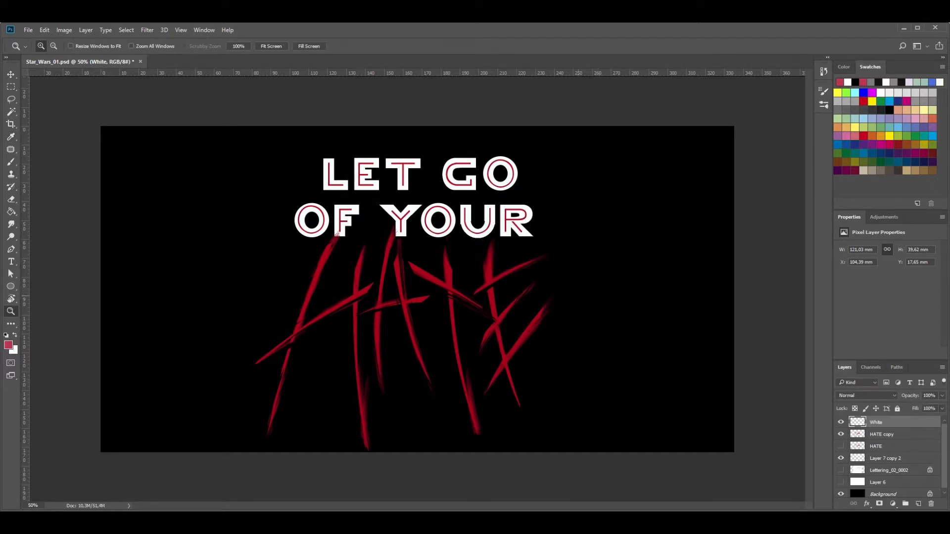
key(ctrl+plus)
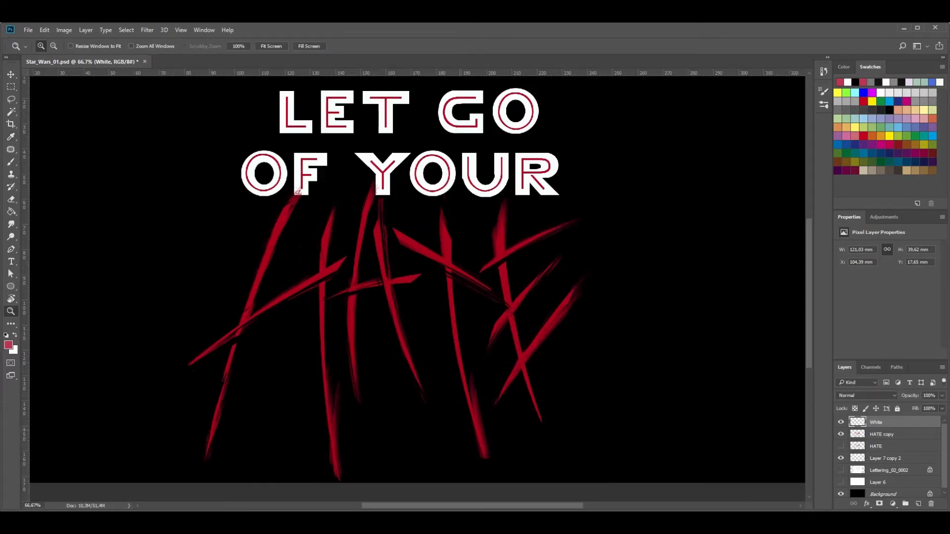
key(e)
click(885, 458)
click(881, 434)
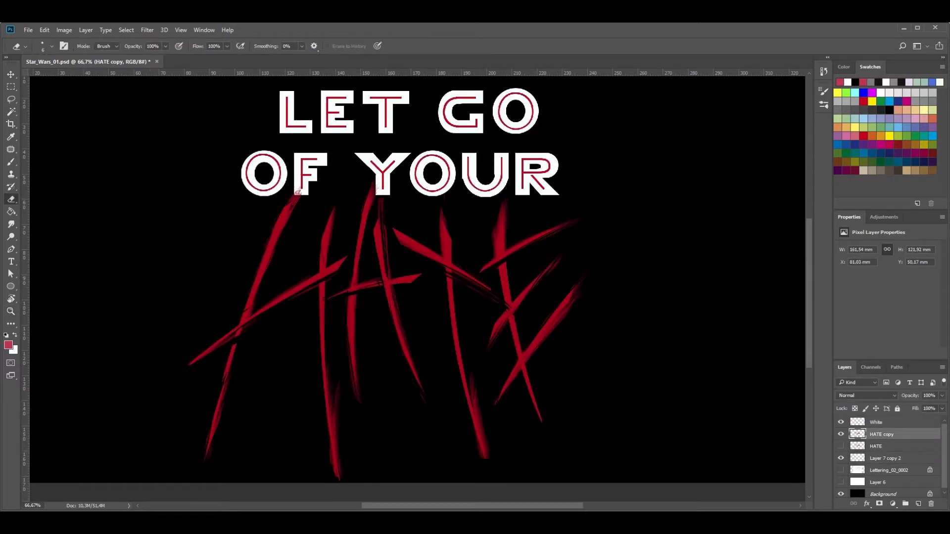
drag(296, 198, 259, 280)
drag(333, 215, 322, 247)
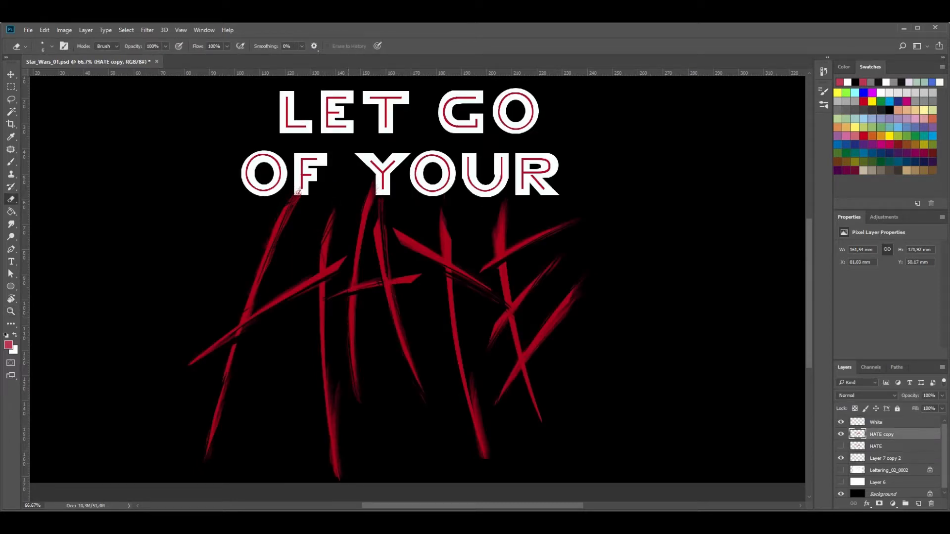
- Erase more thin streaks in the strokes of the "T", "E" and "A" and at the end of the "H" crossbar
drag(429, 232, 397, 251)
drag(513, 379, 554, 325)
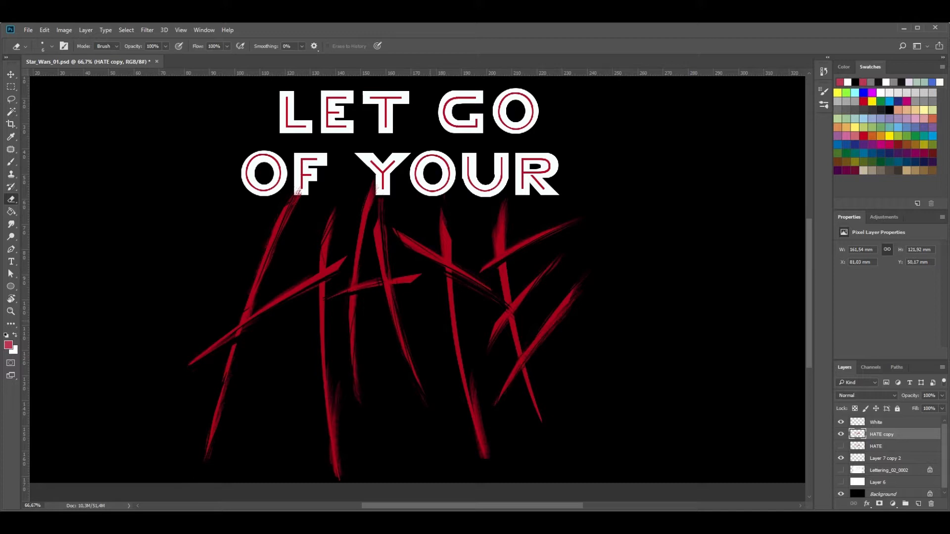
drag(371, 194, 361, 221)
drag(526, 367, 496, 404)
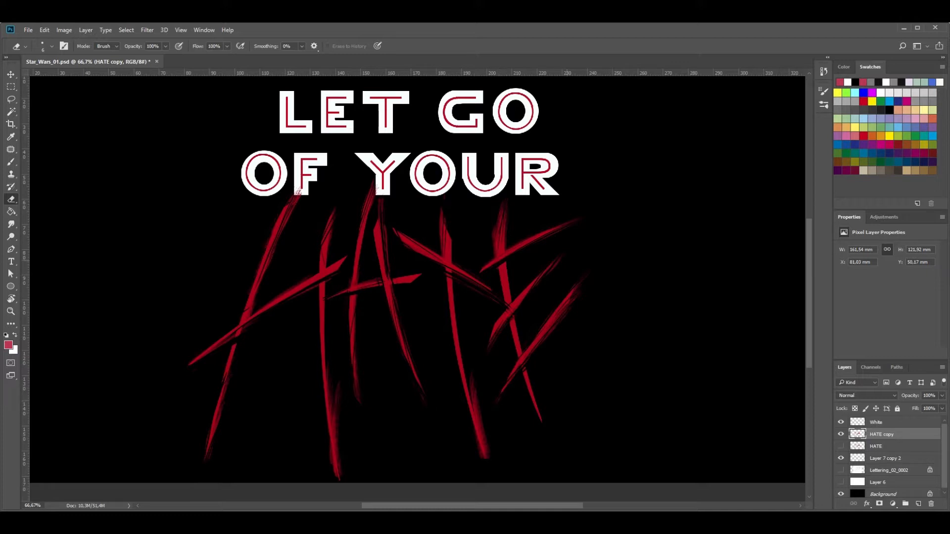
drag(333, 249, 339, 263)
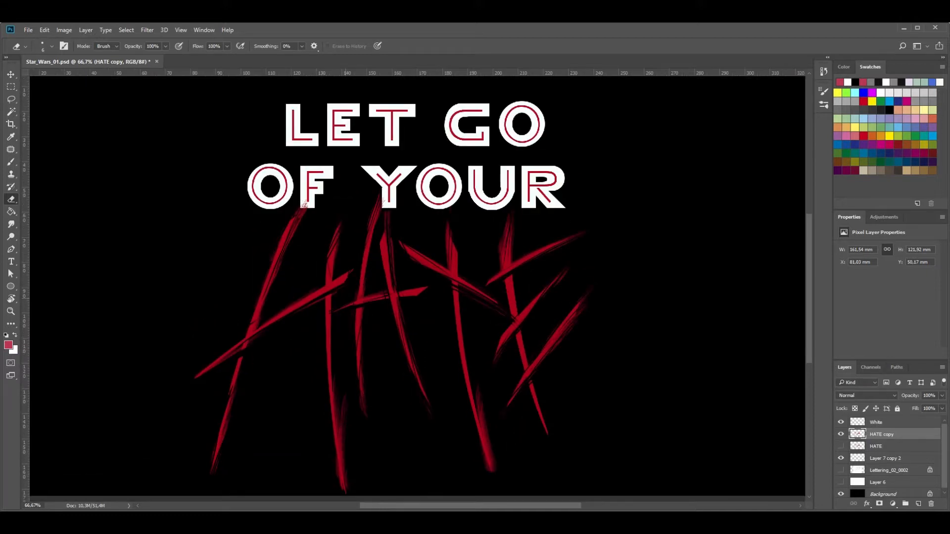
mouse_move(304, 204)
mouse_down()
mouse_move(310, 270)
mouse_move(303, 209)
mouse_up()
- Lasso the "H" of "HATE", nudge it slightly left and up away from the "A", and deselect it
key(l)
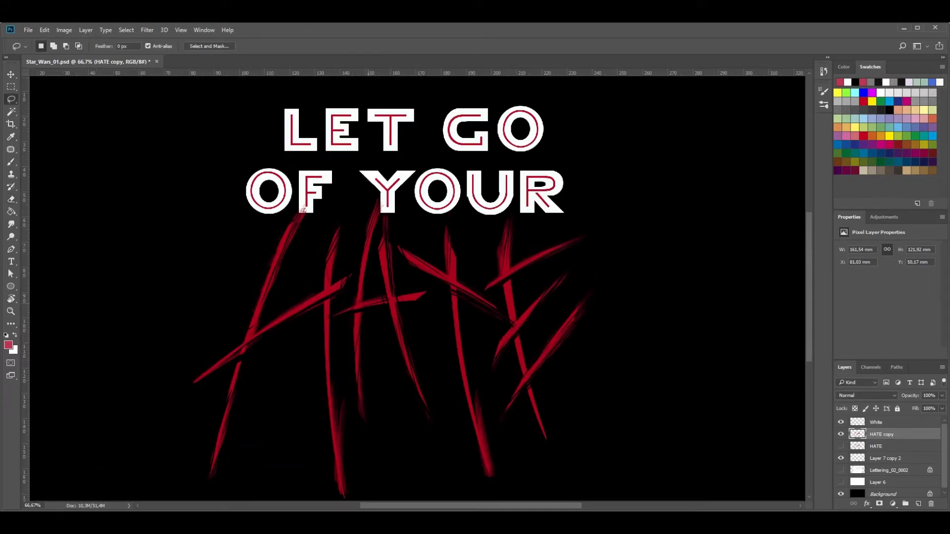
mouse_move(353, 281)
mouse_down()
mouse_move(360, 177)
mouse_move(274, 195)
mouse_move(167, 344)
mouse_move(167, 460)
mouse_move(206, 494)
mouse_move(361, 500)
mouse_move(354, 421)
mouse_up()
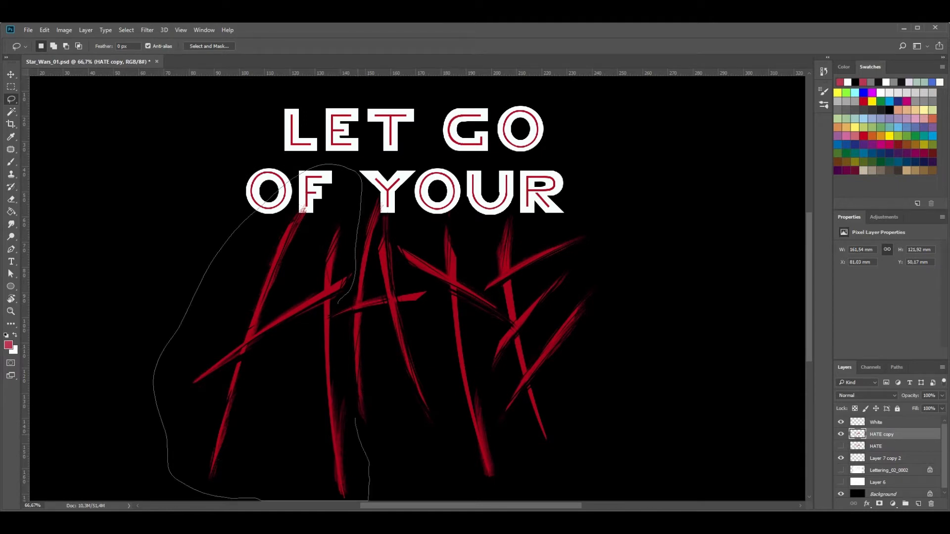
drag(339, 302, 342, 295)
key(v)
key(Left)
key(Left)
key(Left)
key(Left)
key(Left)
key(Left)
key(Left)
key(Left)
key(Left)
key(Left)
key(Left)
key(Left)
key(Left)
key(Left)
key(Left)
key(Left)
key(Left)
key(Up)
key(Up)
key(Up)
key(Up)
key(Up)
key(Up)
key(Up)
key(Up)
key(Up)
key(Up)
key(Up)
key(Up)
key(Up)
key(Up)
key(Up)
key(Up)
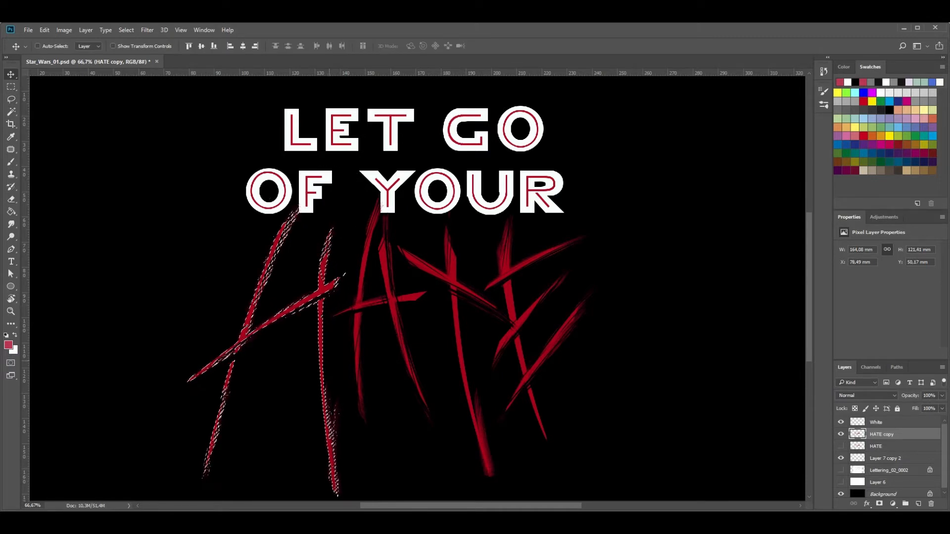
key(Right)
key(Right)
key(Right)
key(Right)
key(ctrl+d)
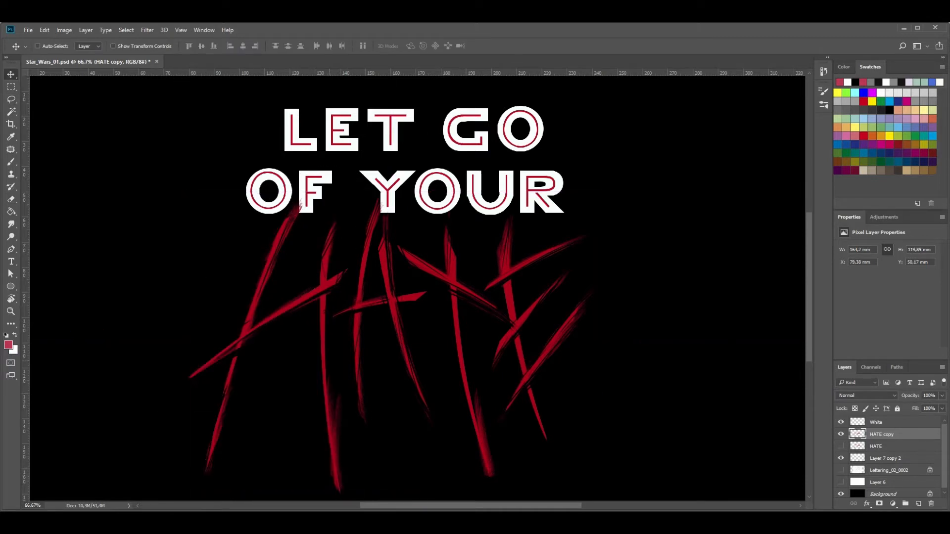
scroll(417, 287, up, 3)
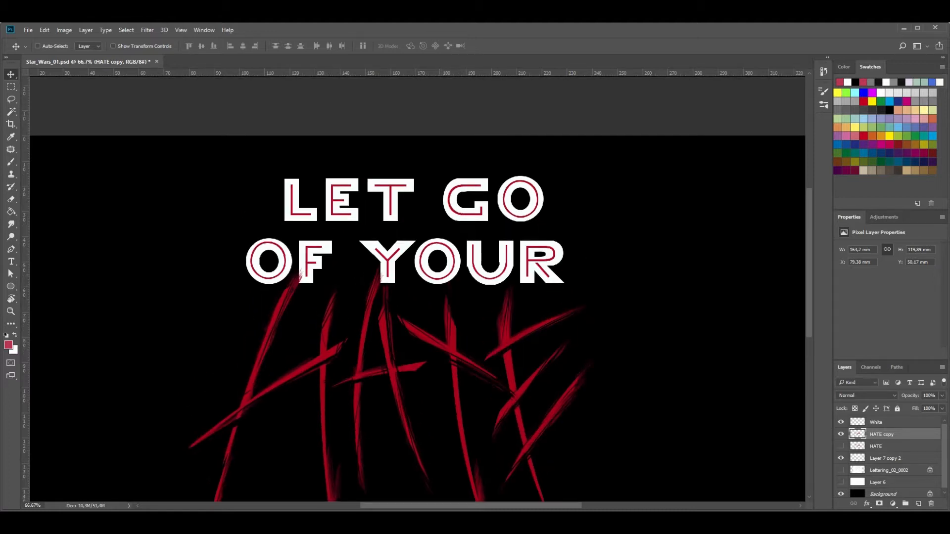
scroll(886, 457, down, 1)
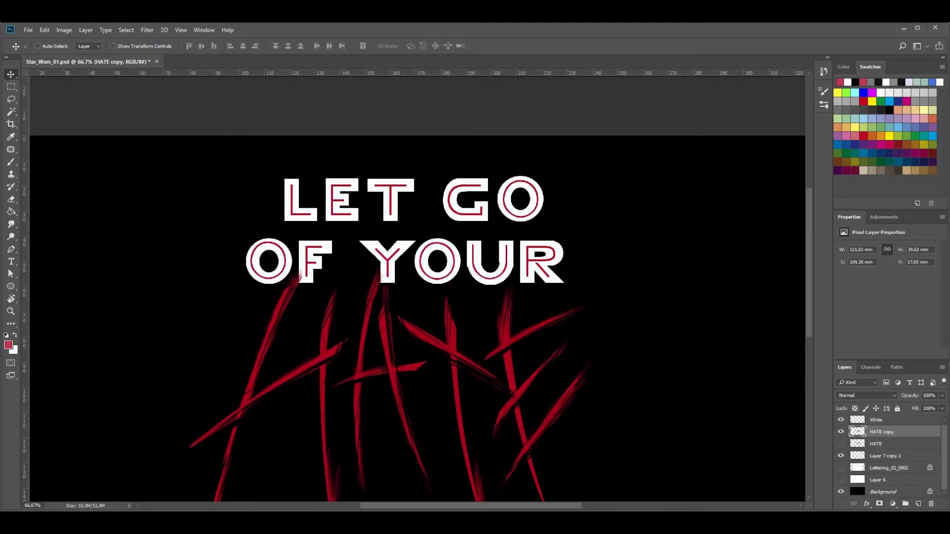
- Make Layer 7 copy 2, which holds the white letter shapes, the active layer
click(876, 420)
click(885, 458)
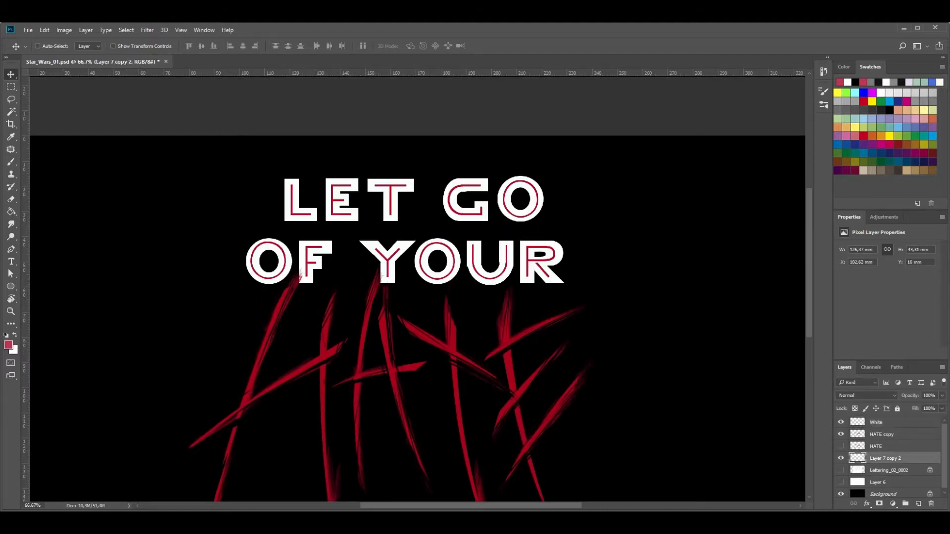
key(z)
key(ctrl+plus)
key(ctrl+plus)
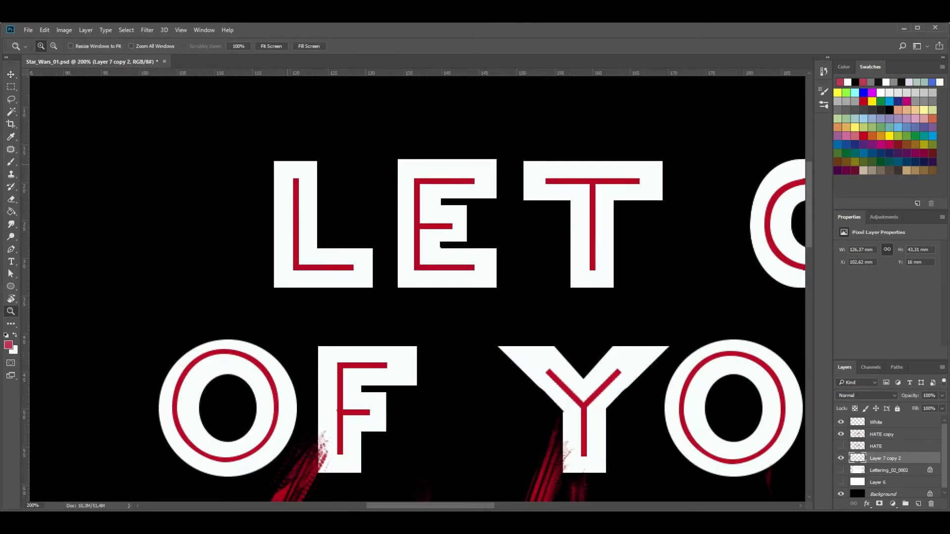
key(p)
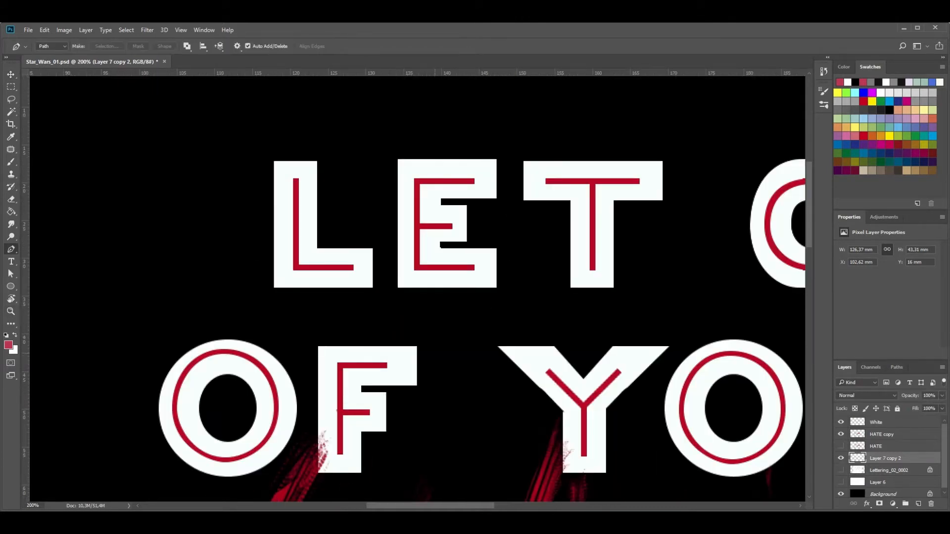
drag(275, 179, 275, 160)
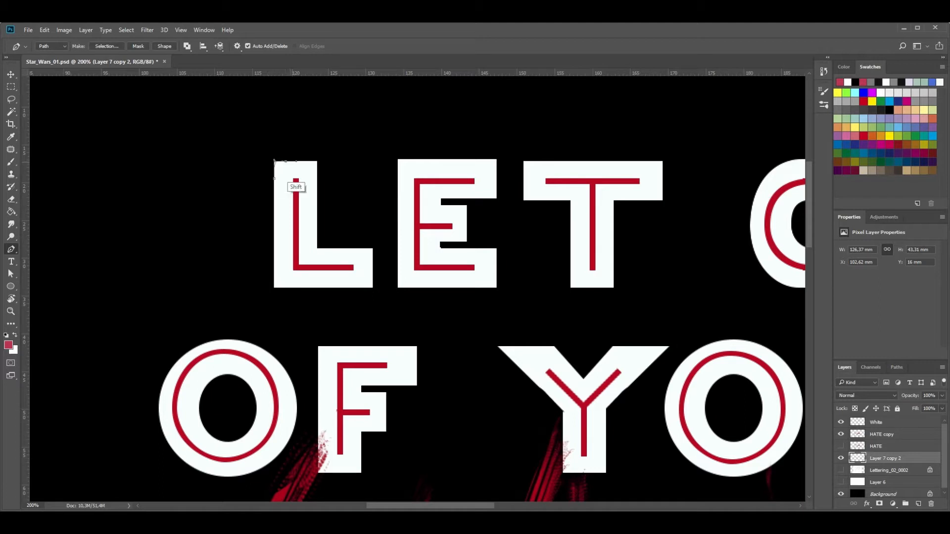
drag(286, 161, 298, 161)
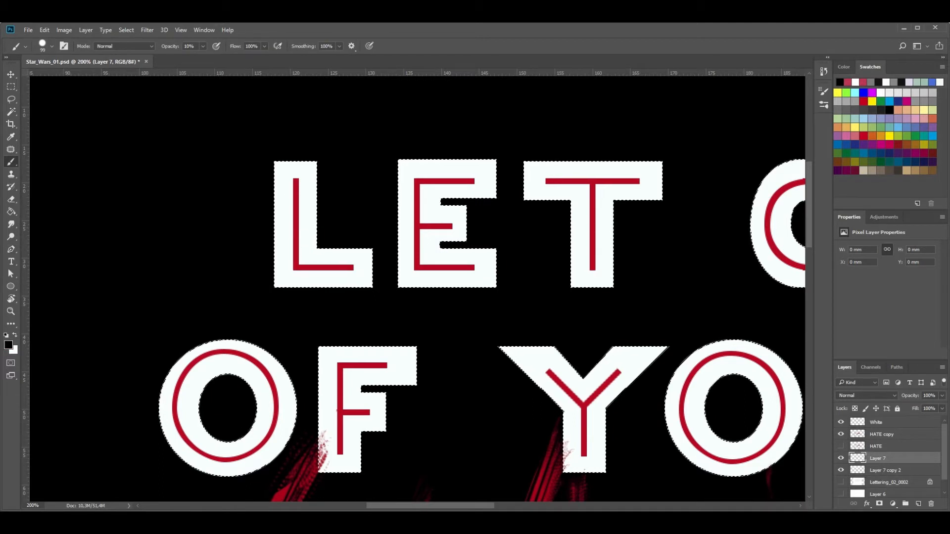
- On the new Layer 7, shade the upper-left corner of the "L" in black with a soft round 99 px brush at 50% opacity
click(51, 46)
click(130, 65)
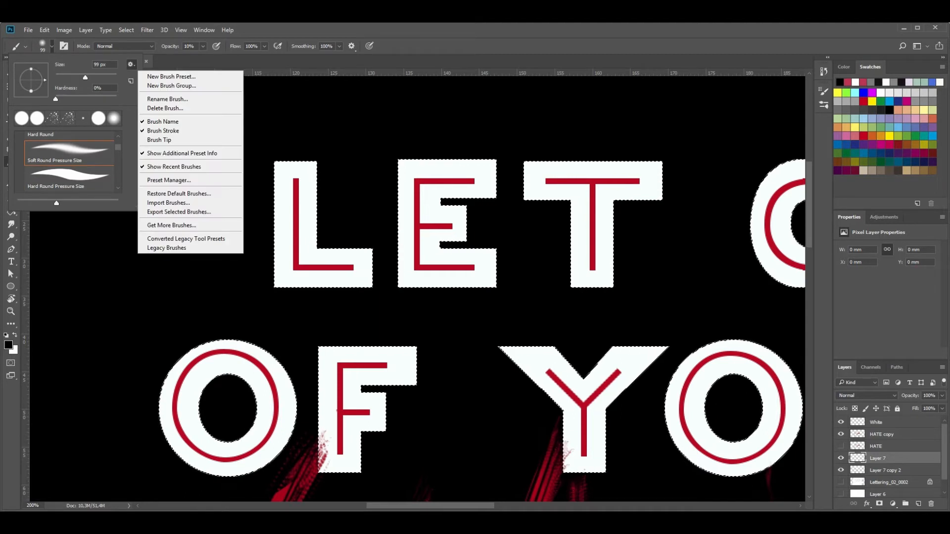
click(277, 149)
drag(296, 164, 281, 178)
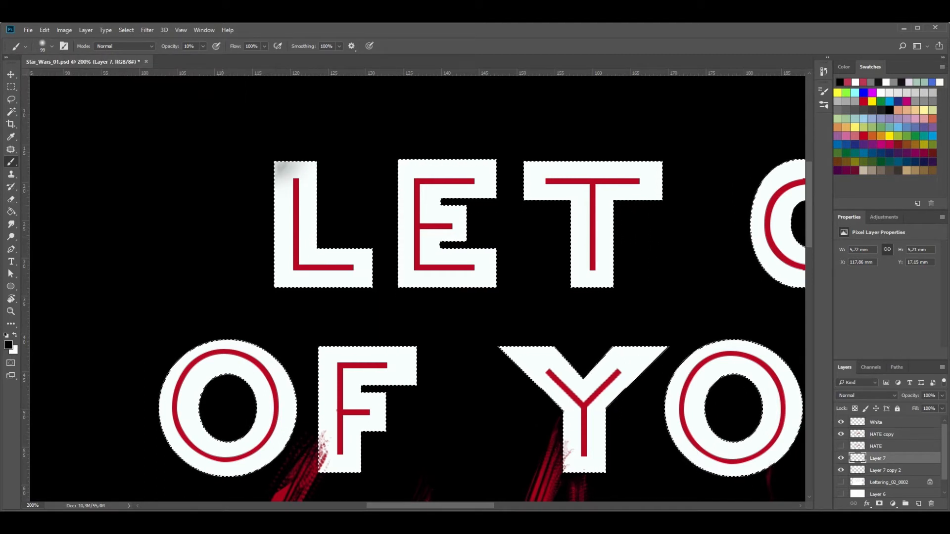
key(ctrl+z)
key(5)
drag(284, 171, 287, 193)
- Dab the same soft black shading onto the upper-left corners of "E" and "T" in "LET" and both letters of "OF"
click(405, 166)
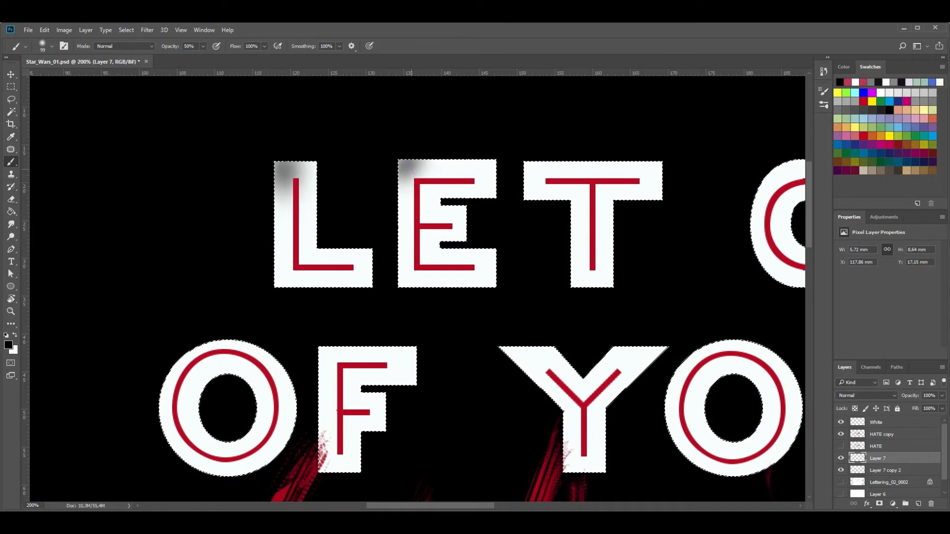
click(531, 168)
click(187, 365)
click(332, 362)
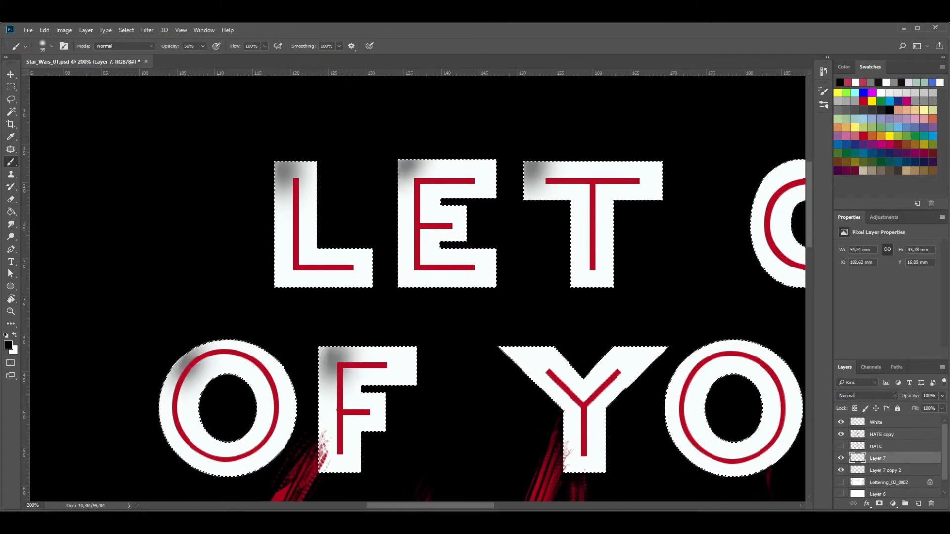
- Add soft black shading to the upper ends of the "Y", "O", "U" and "R" and the upper-left curves of "GO"
scroll(338, 364, right, 4)
click(344, 358)
click(429, 355)
scroll(425, 361, right, 4)
click(378, 369)
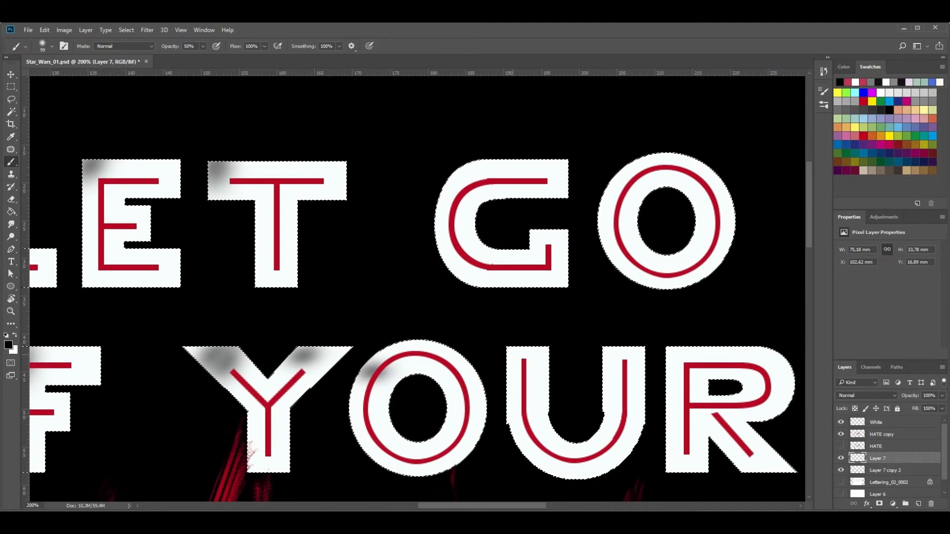
click(515, 355)
click(613, 354)
click(678, 355)
- Set the Eraser to 0% hardness and erase the outer edges of the shading on the "L", "E" and "T"
scroll(416, 287, left, 10)
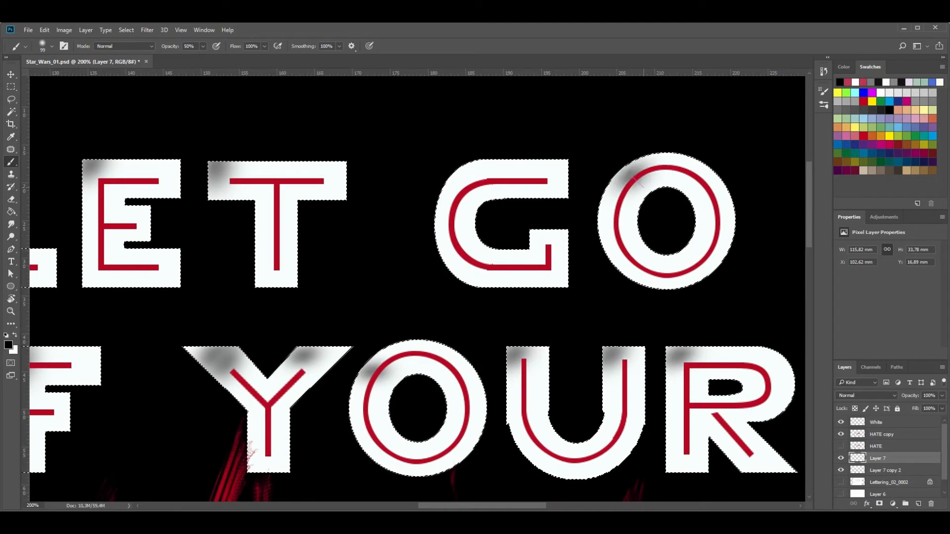
key(e)
click(311, 169)
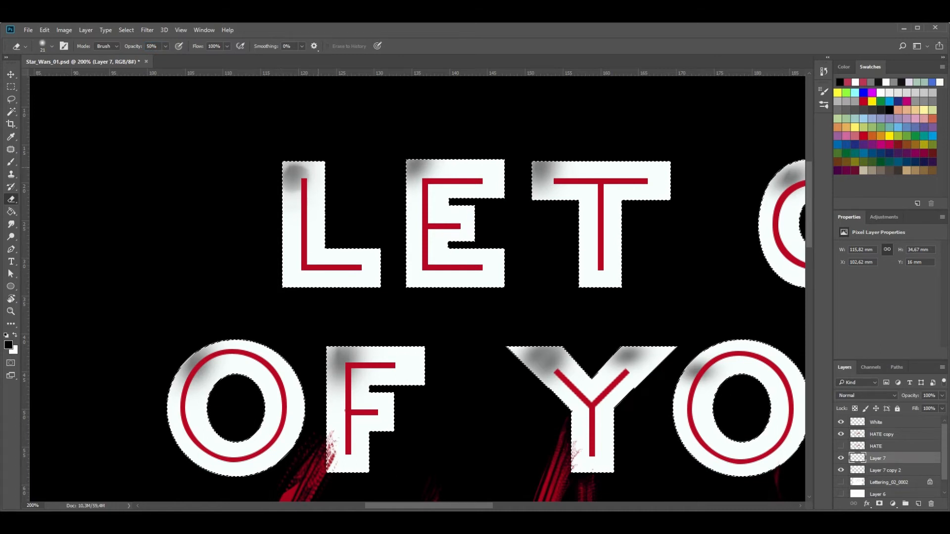
click(47, 46)
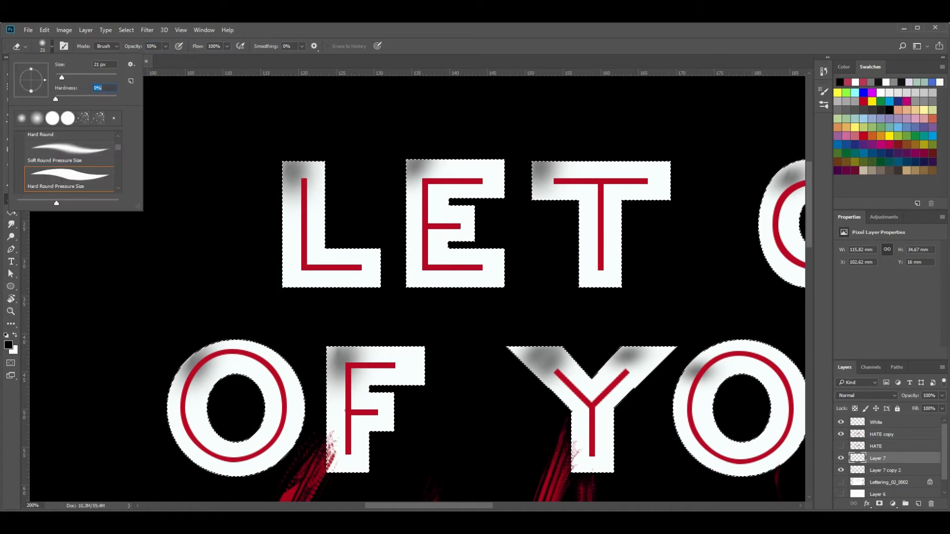
key(Return)
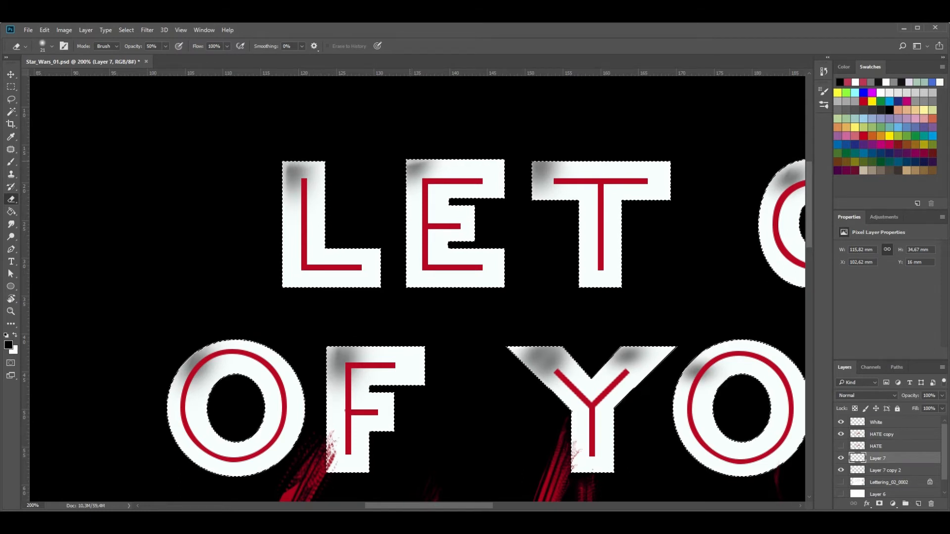
scroll(415, 287, right, 5)
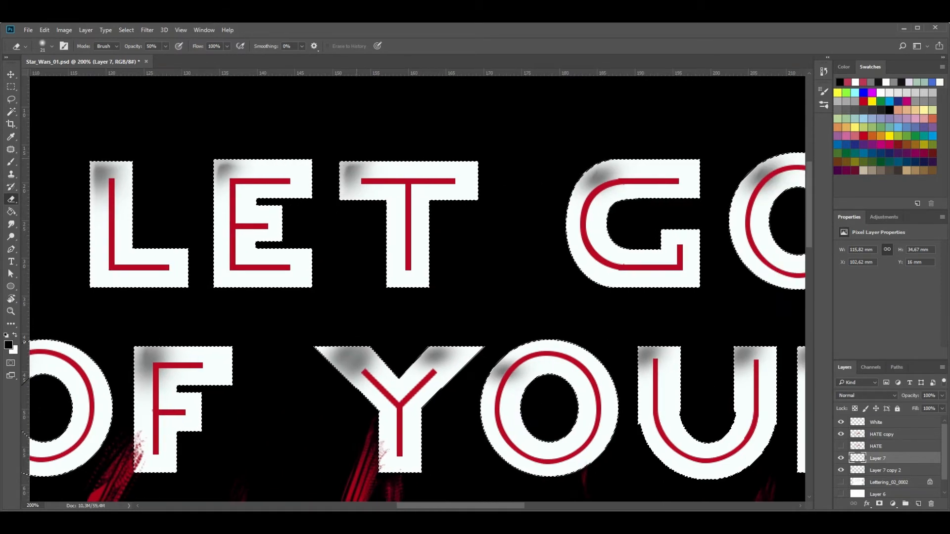
scroll(415, 287, right, 5)
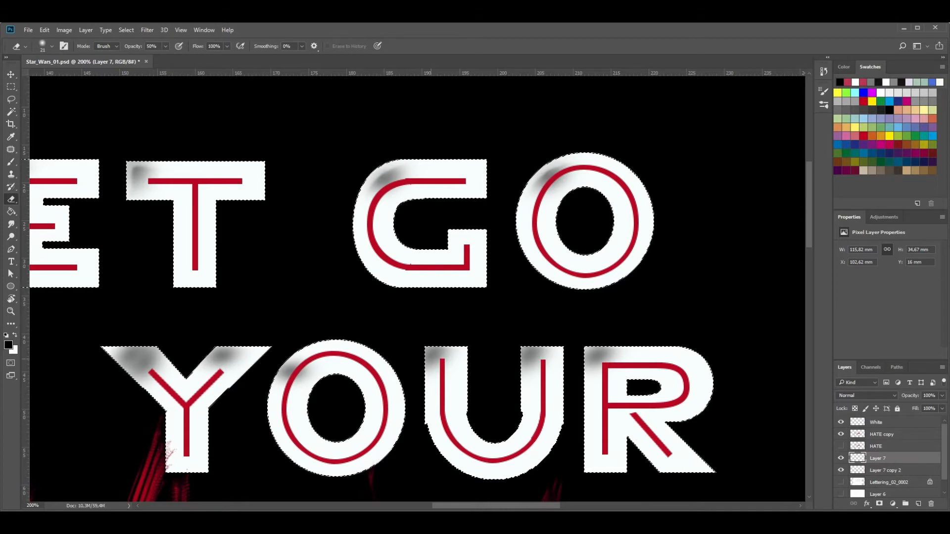
- Erase the outer edges of the shading on the "R", the "U" stems and the arms of the "Y"
drag(584, 351, 584, 382)
drag(586, 346, 614, 345)
mouse_move(548, 346)
mouse_down()
mouse_move(521, 346)
mouse_move(519, 383)
mouse_move(547, 346)
mouse_up()
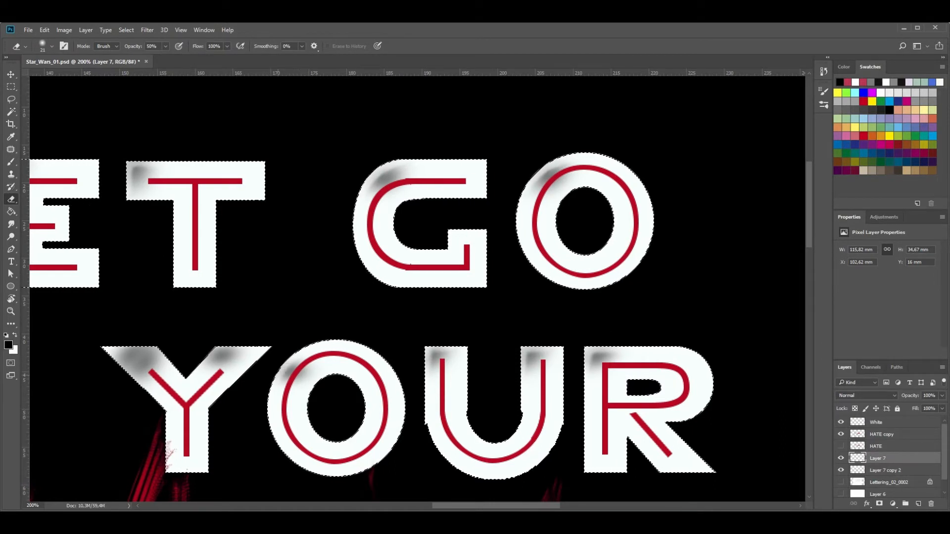
scroll(415, 287, left, 3)
scroll(415, 286, left, 3)
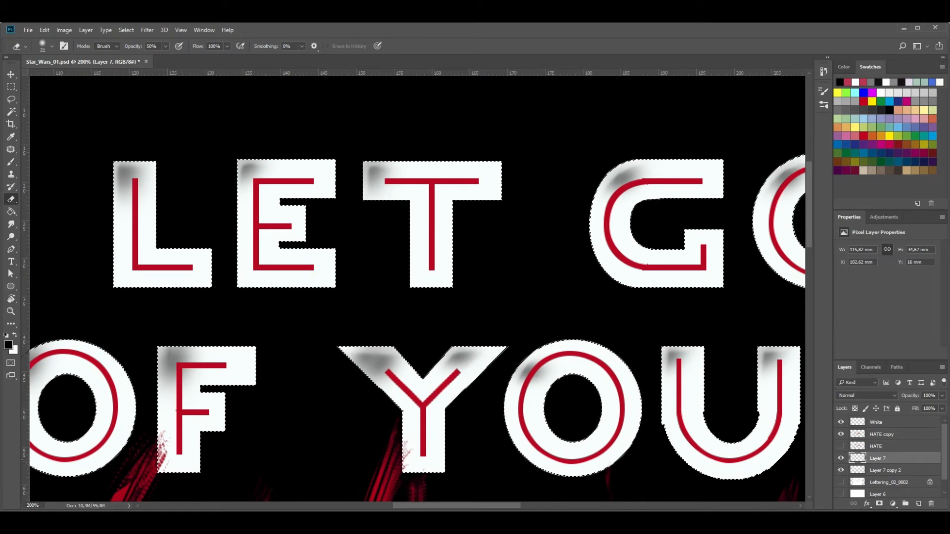
scroll(416, 287, left, 6)
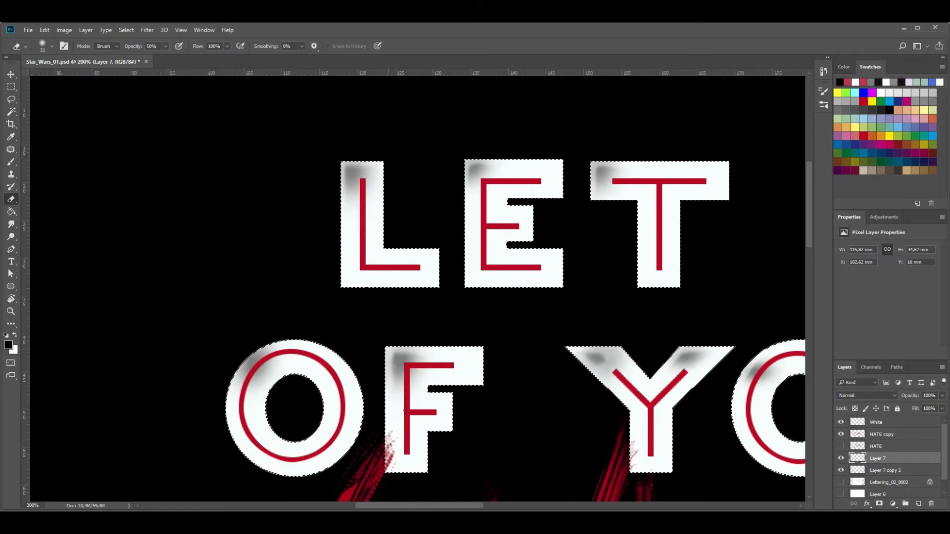
key(ctrl+minus)
key(ctrl+minus)
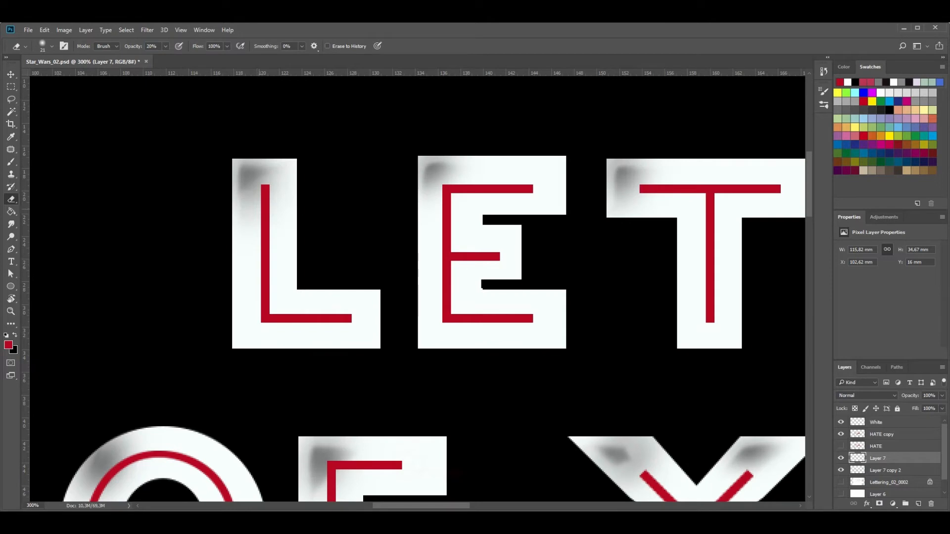
- With the Eraser at 20% opacity, thin out the gray shading in the corners of the "L" and "E"
click(250, 178)
click(257, 189)
click(260, 187)
drag(337, 228, 368, 243)
drag(495, 228, 278, 244)
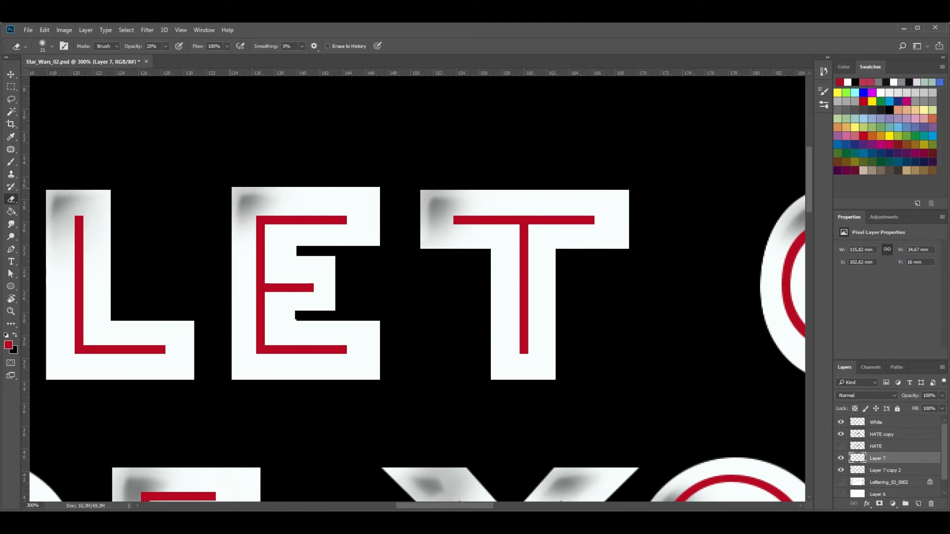
scroll(230, 188, right, 1)
click(247, 204)
click(234, 211)
- Lasso the shading on the "T" of "LET" and nudge it slightly left and up, then lasso it again and nudge it further left
click(10, 99)
drag(514, 163, 529, 174)
key(v)
key(Left)
key(Up)
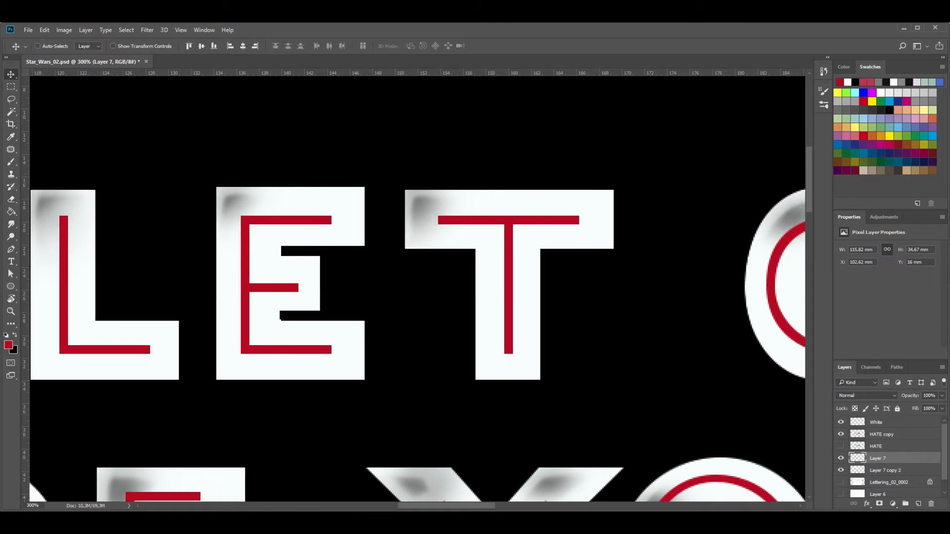
key(e)
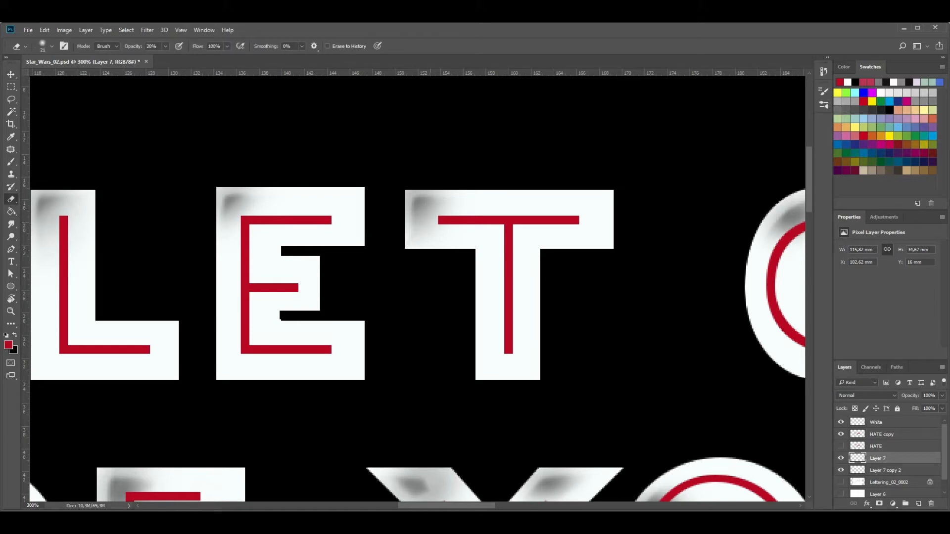
click(11, 99)
drag(465, 185, 460, 175)
key(v)
key(Left)
scroll(416, 287, right, 6)
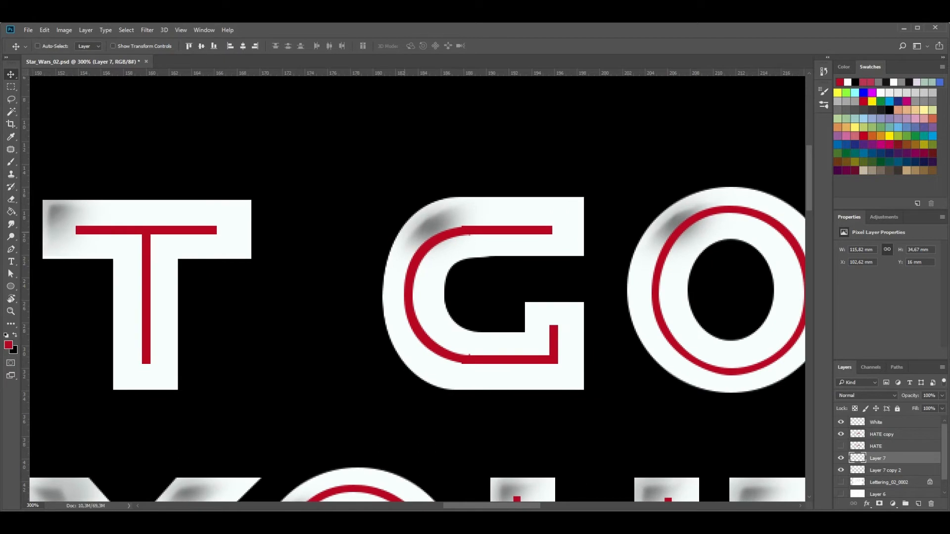
key(e)
- On the White layer, lasso a rounded cap at the upper end of the "L" inner line and fill it with the line's red
key(z)
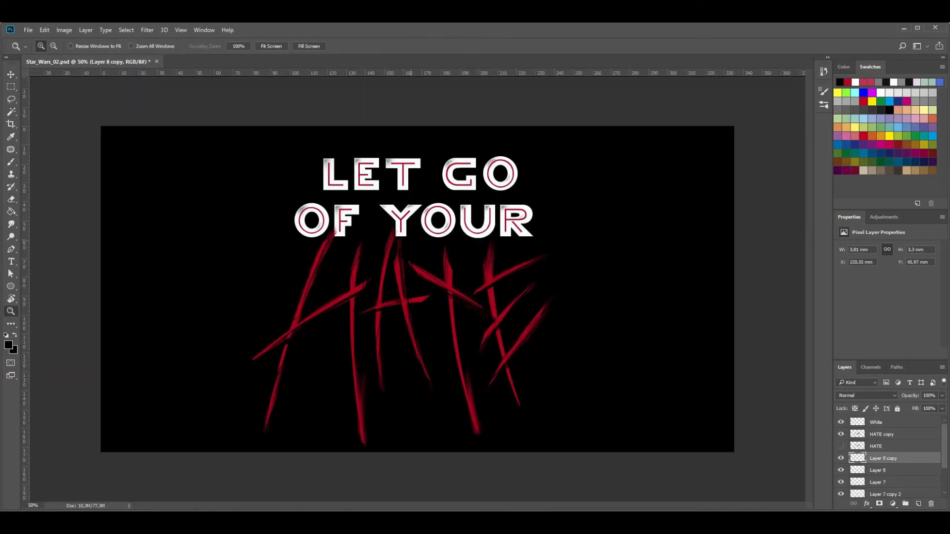
click(418, 258)
click(403, 259)
click(337, 149)
click(371, 296)
click(876, 422)
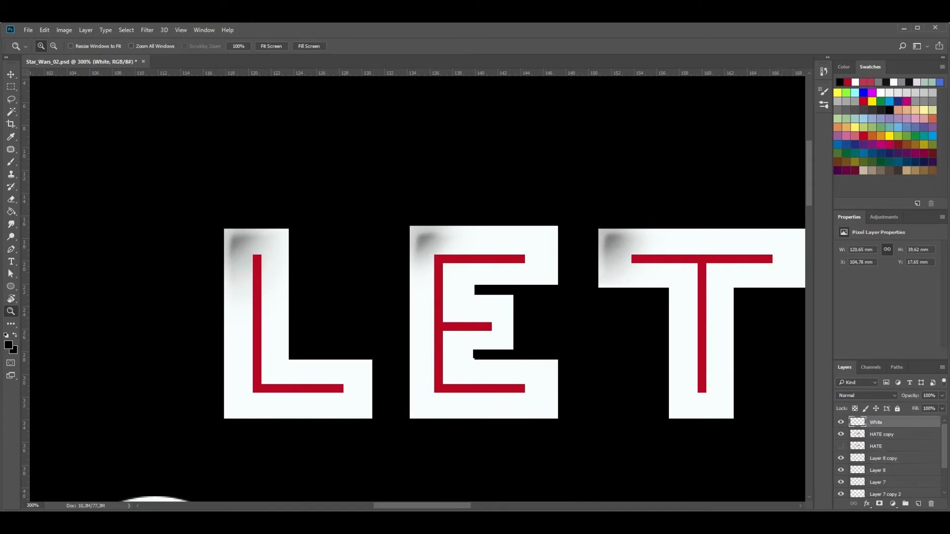
key(l)
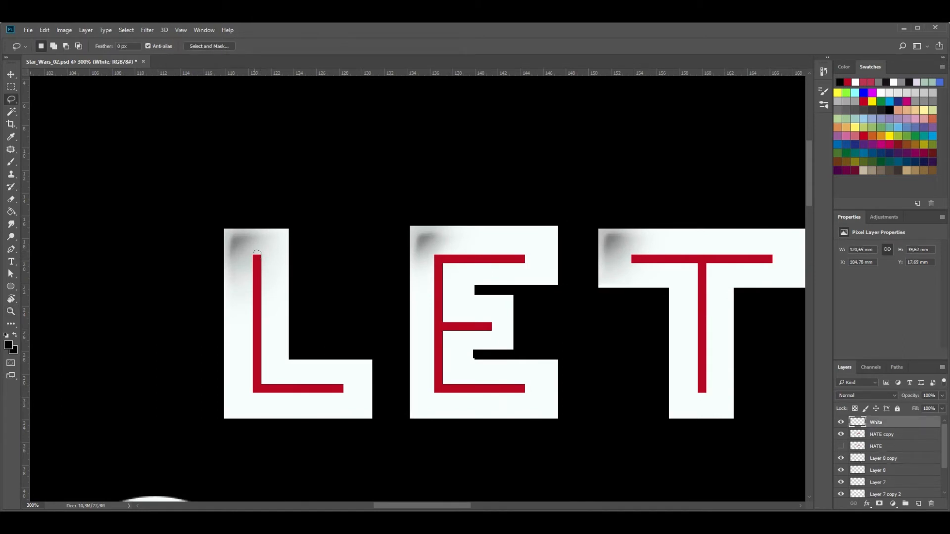
key(g)
alt+click(258, 257)
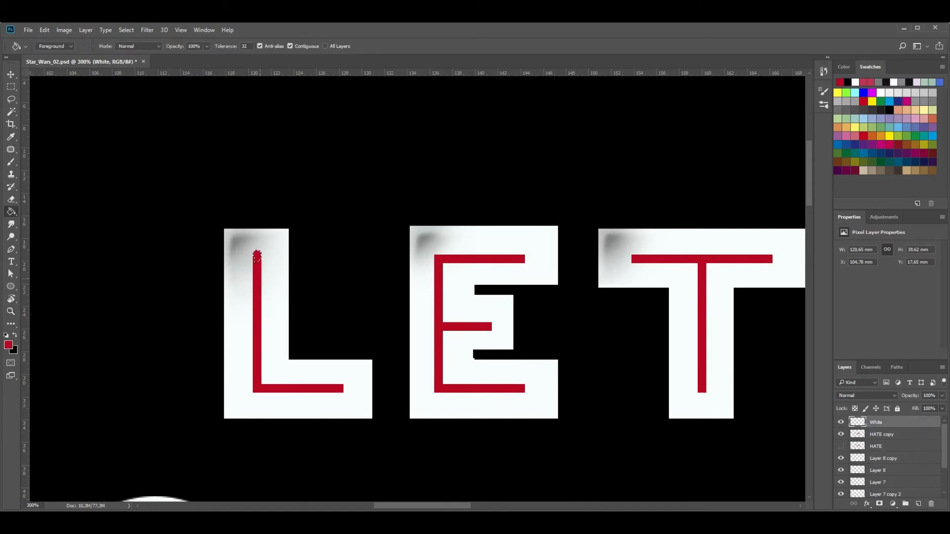
key(i)
- Lasso and fill a matching red rounded cap at the right end of the "L" inner line
key(l)
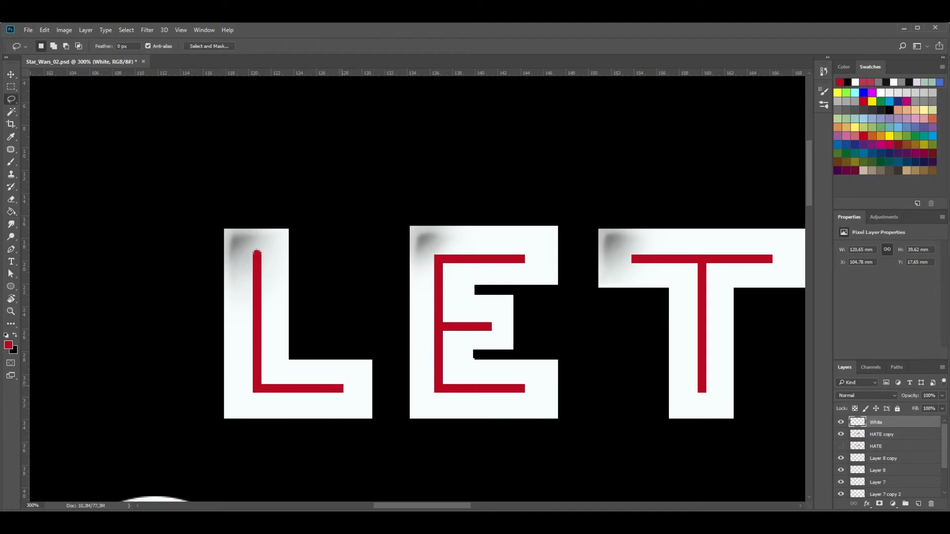
key(g)
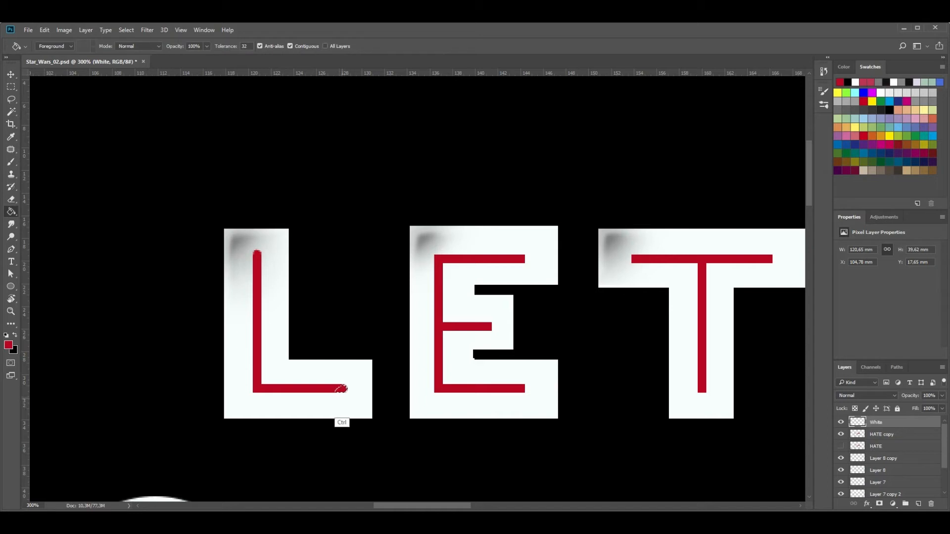
key(l)
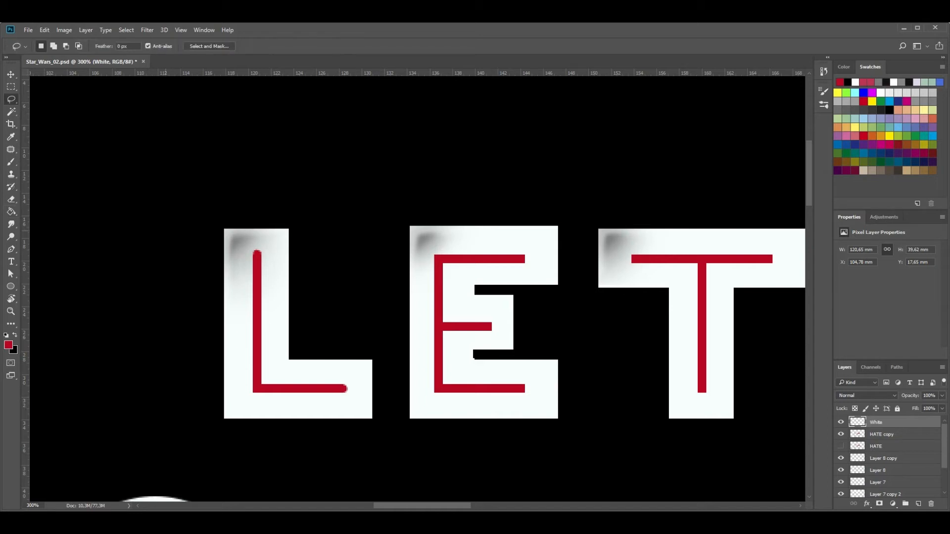
- Marquee the lower gap of the "E", clear its uneven inner edge on Layer 7 copy 2, and deselect
key(m)
drag(474, 359, 499, 350)
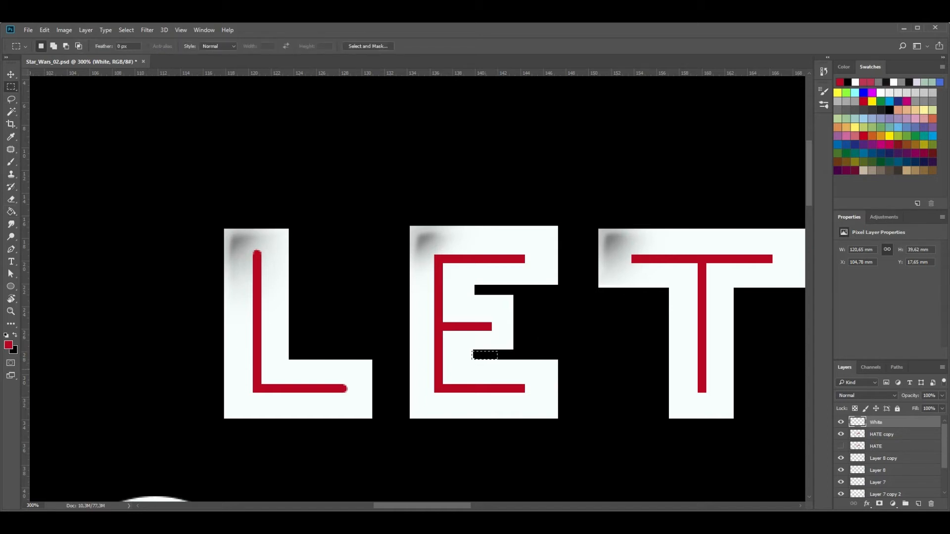
scroll(886, 455, down, 3)
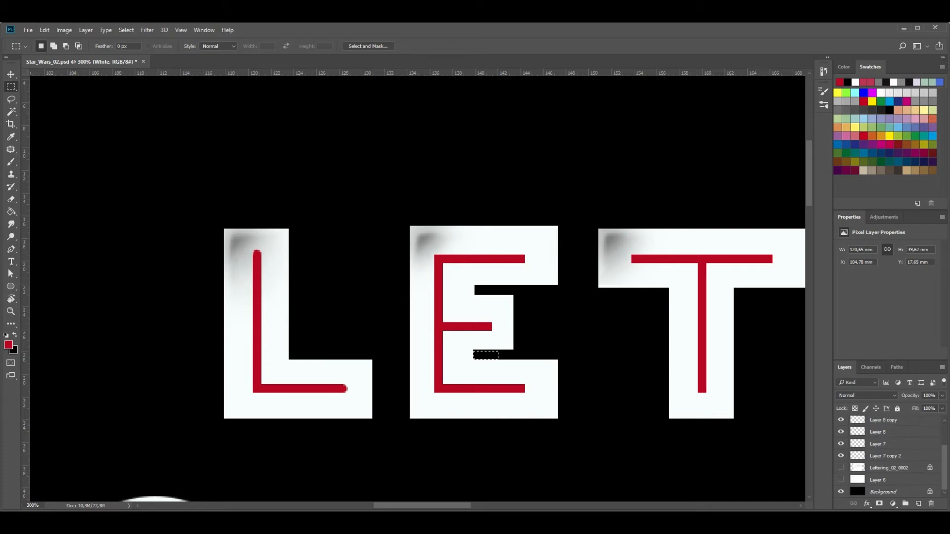
click(886, 456)
click(840, 456)
click(841, 455)
key(ctrl+d)
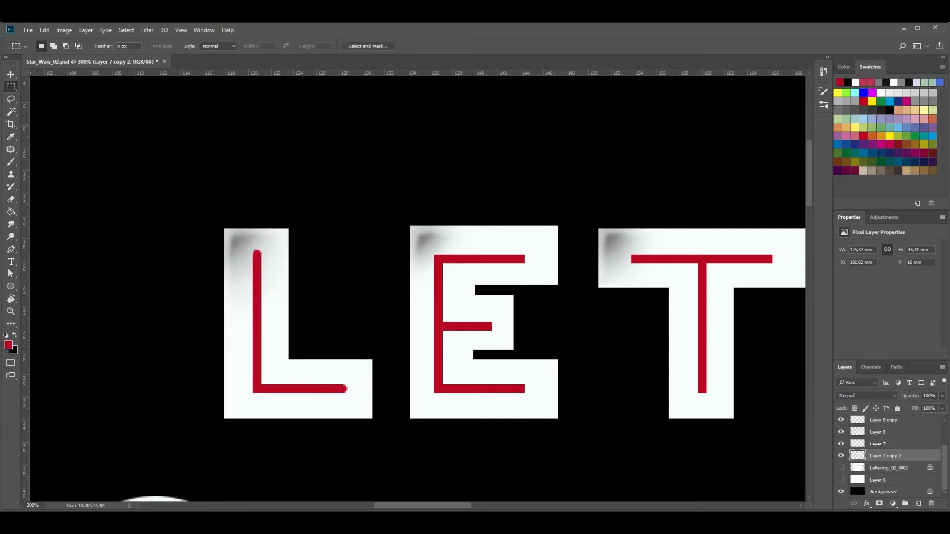
- On the White layer, add a red rounded cap to the end of the upper inner arm of the "E" in "LET"
scroll(885, 455, up, 3)
click(877, 421)
key(l)
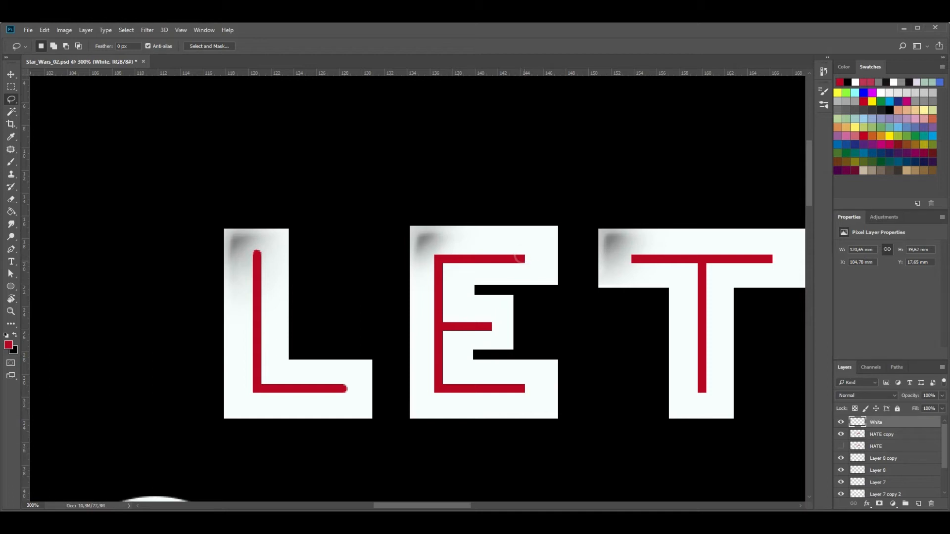
key(b)
right_click(525, 257)
key(Escape)
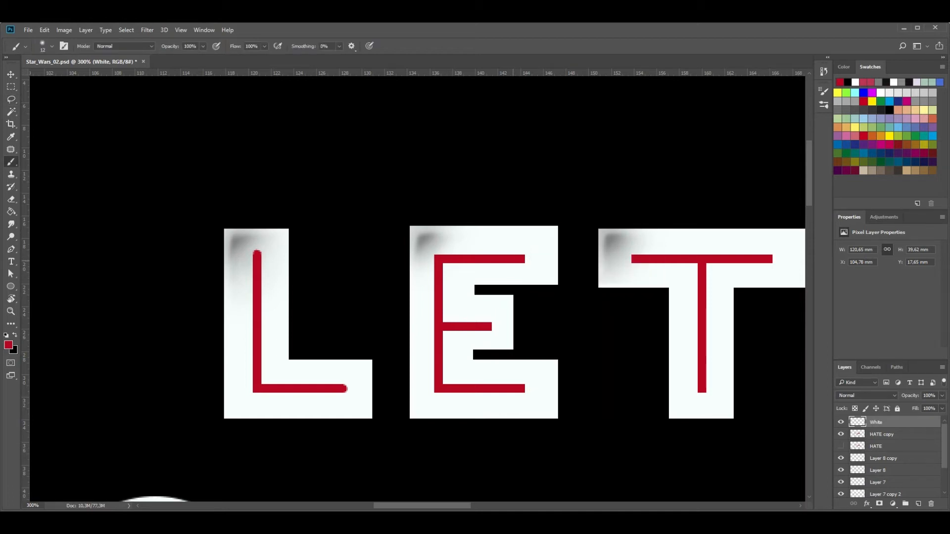
key(l)
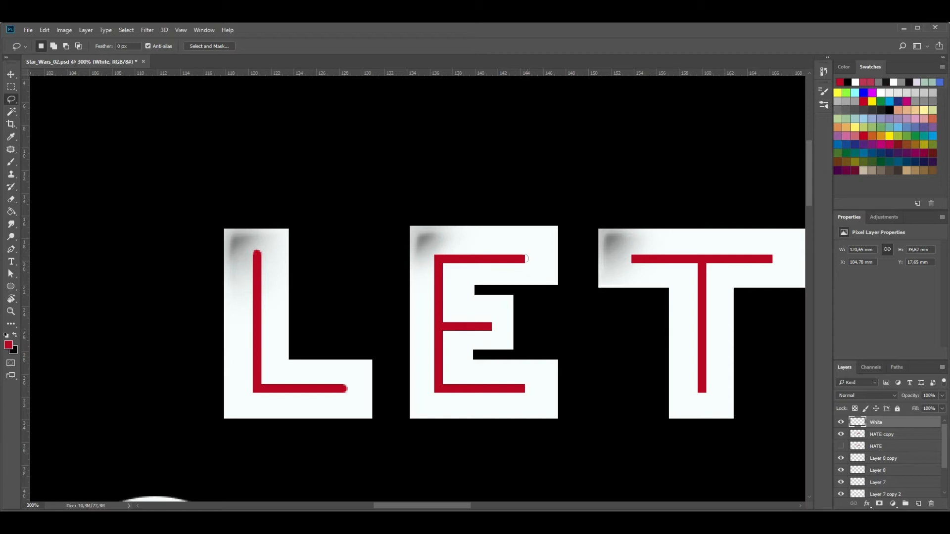
key(b)
click(524, 258)
- Add matching red rounded caps to the ends of the middle and lower inner arms of the "E"
key(l)
key(b)
click(490, 326)
key(l)
key(g)
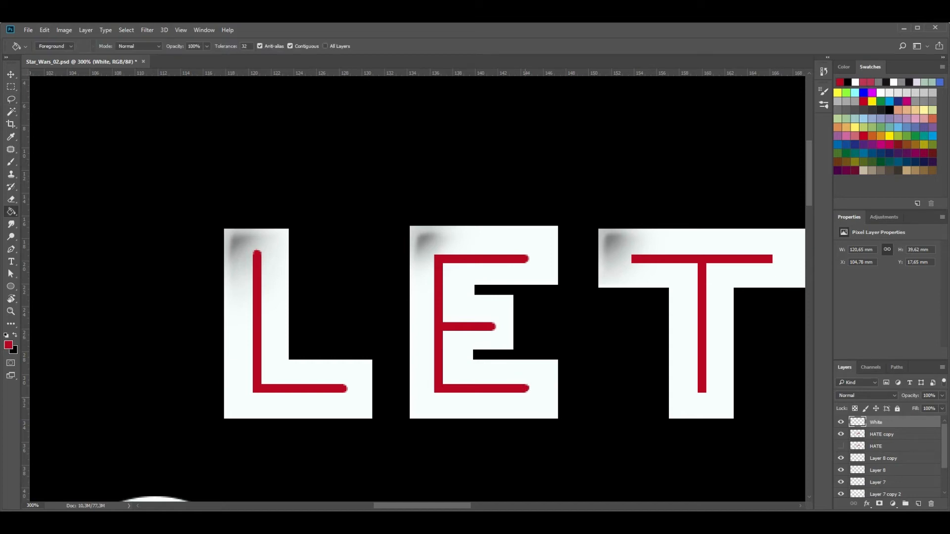
- Lasso a rounded cap at the left end of the "T" crossbar's inner line, fill it with red, and deselect
scroll(416, 287, right, 5)
key(l)
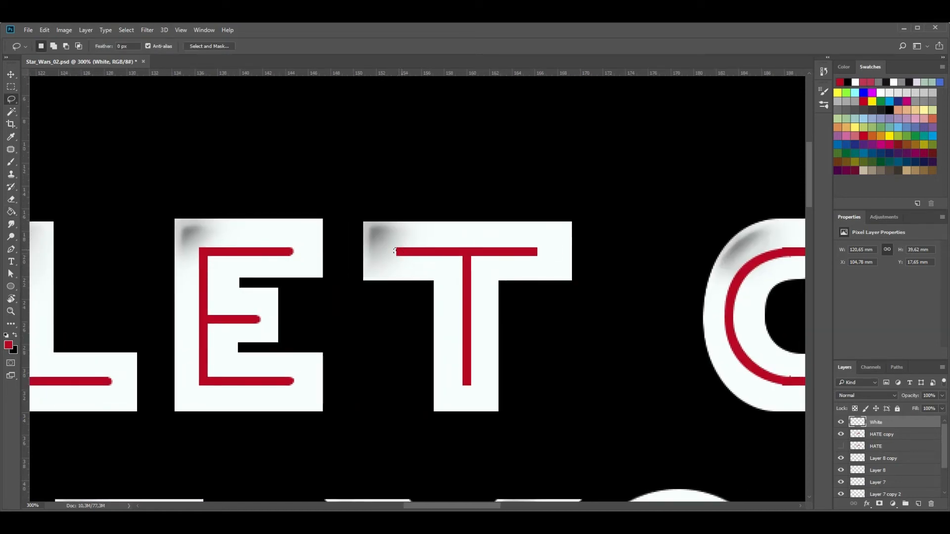
drag(397, 256, 398, 248)
key(g)
click(394, 252)
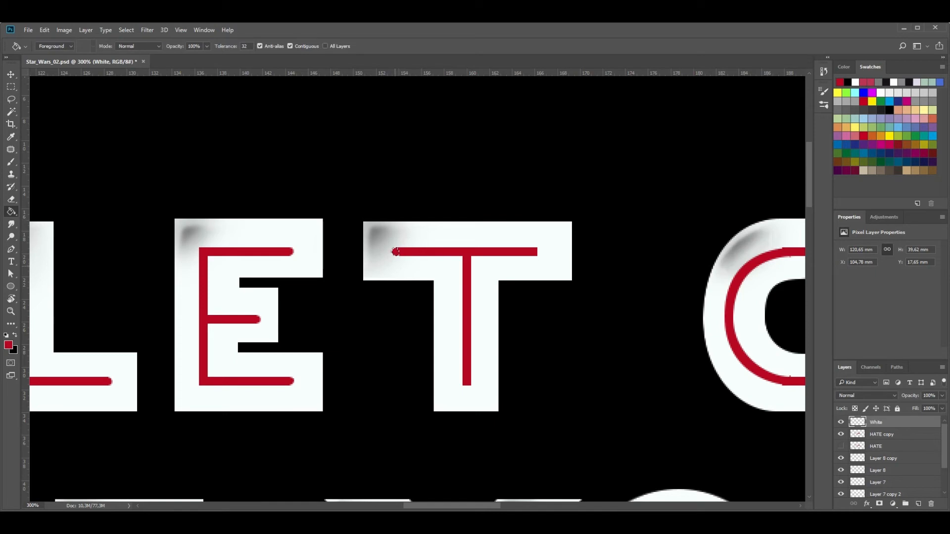
key(ctrl+d)
- Lasso and fill red rounded caps at the right end of the "T" crossbar line and at the foot of its stem
key(l)
drag(536, 249, 539, 253)
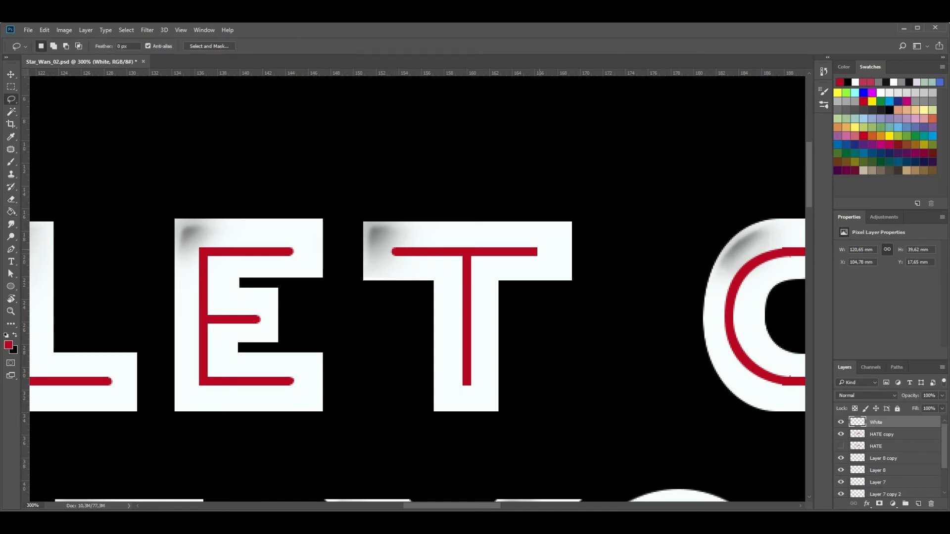
key(g)
click(535, 252)
key(ctrl+d)
key(l)
key(g)
- Lasso and fill red rounded caps on both open ends of the inner line in the "G" of "GO"
scroll(466, 385, right, 5)
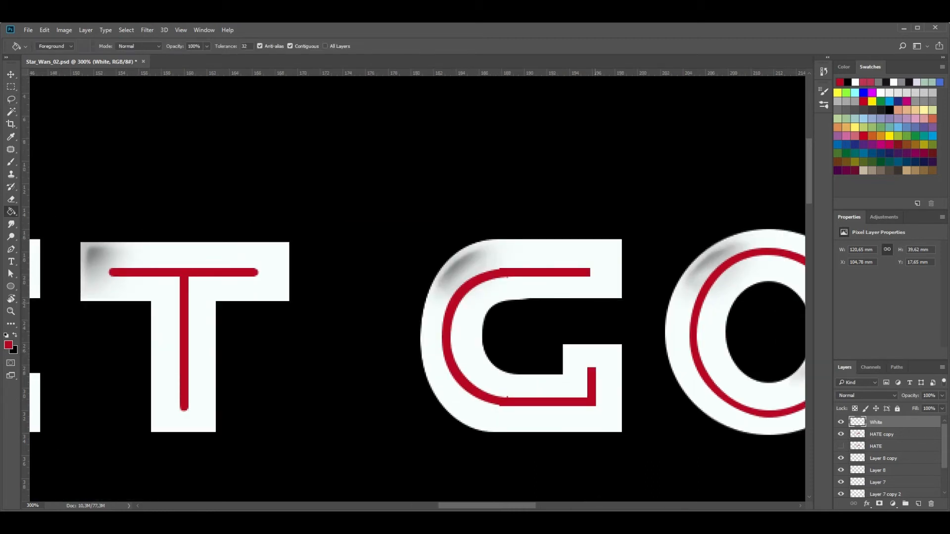
key(l)
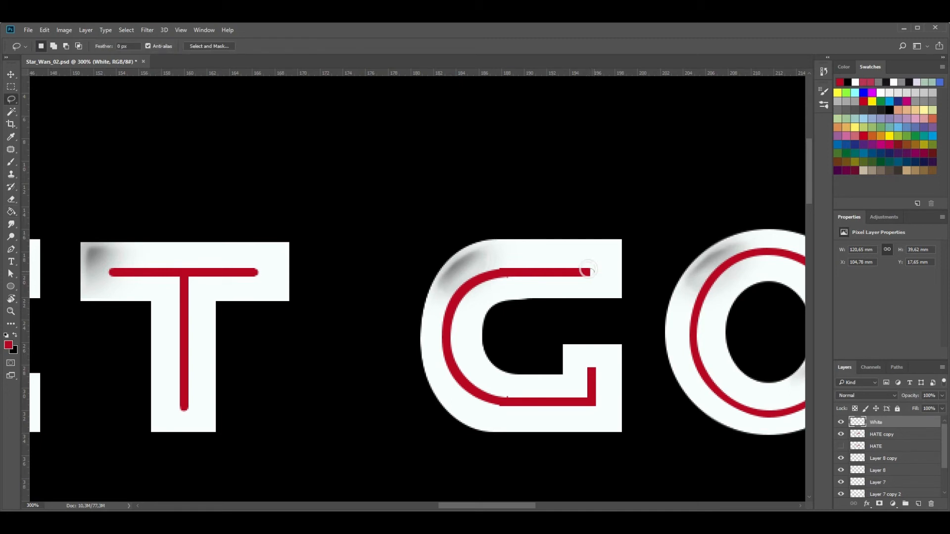
click(589, 273)
key(g)
drag(590, 366, 432, 376)
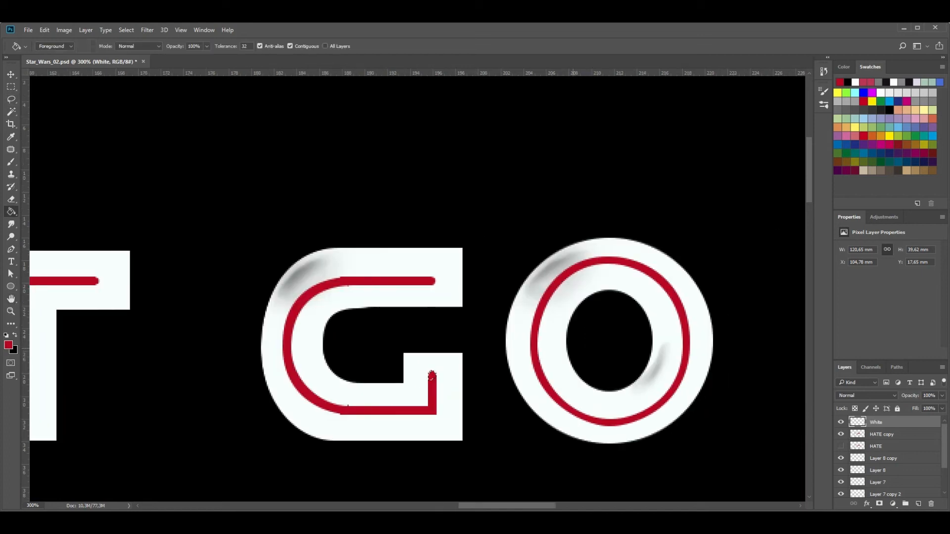
- Marquee the outer part of the "F" upper inner arm, duplicate it onto a new layer, and shift it right to lengthen the arm
key(z)
alt+click(545, 365)
alt+click(545, 365)
drag(541, 390, 672, 311)
click(374, 362)
click(373, 361)
key(l)
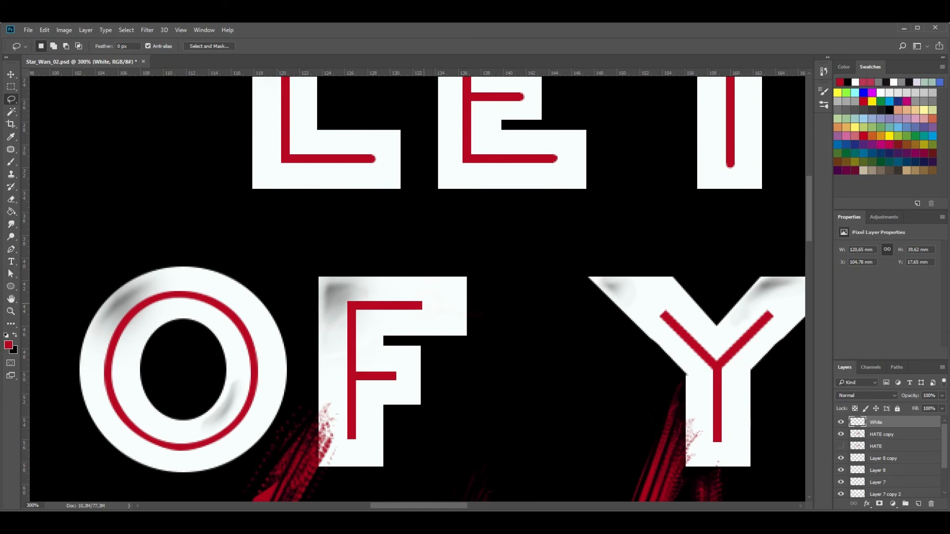
key(m)
drag(392, 286, 438, 326)
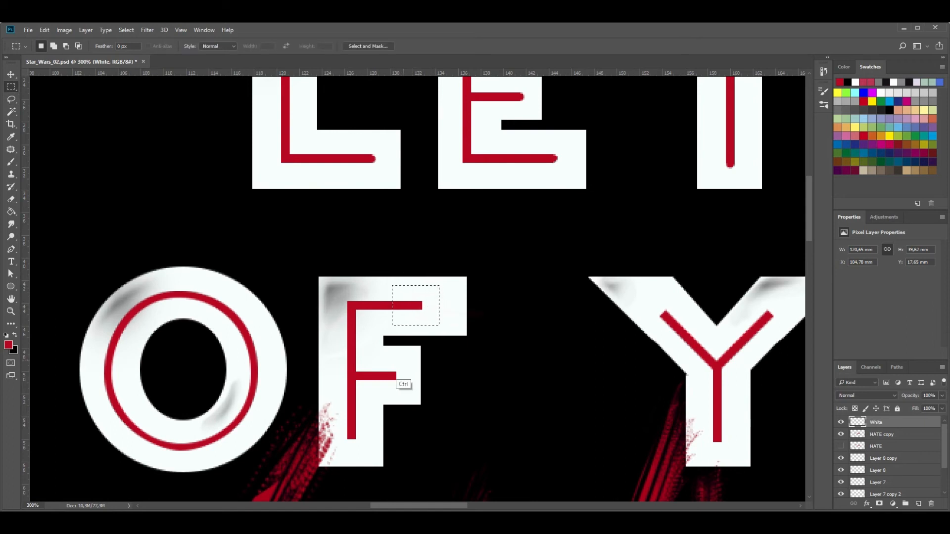
key(ctrl+j)
key(v)
drag(402, 307, 421, 307)
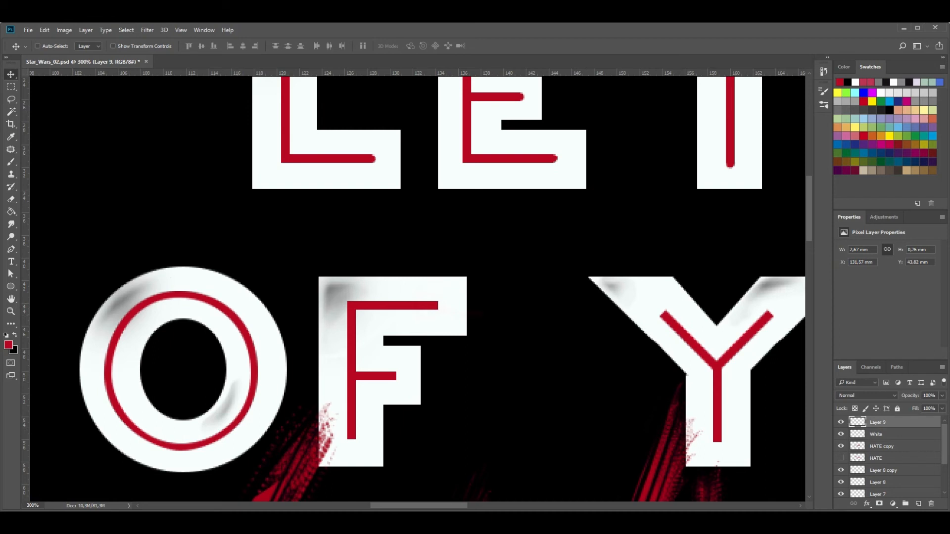
- Merge the duplicated "F" arm segment with the White layer
shift+click(886, 435)
right_click(894, 435)
click(922, 533)
- Lasso and fill red rounded caps on the ends of both inner arms and the stem of the "F", and deselect
key(l)
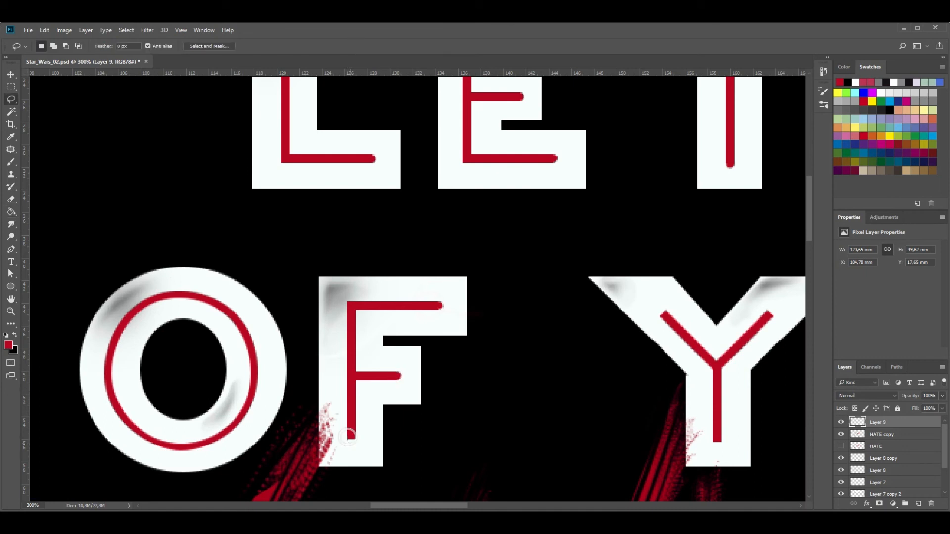
key(g)
scroll(351, 437, right, 3)
drag(292, 425, 295, 424)
key(ctrl+d)
- Try to lengthen the right inner arm of the "Y" with a lassoed, rotated duplicate merged into the lettering layer
drag(582, 339, 492, 344)
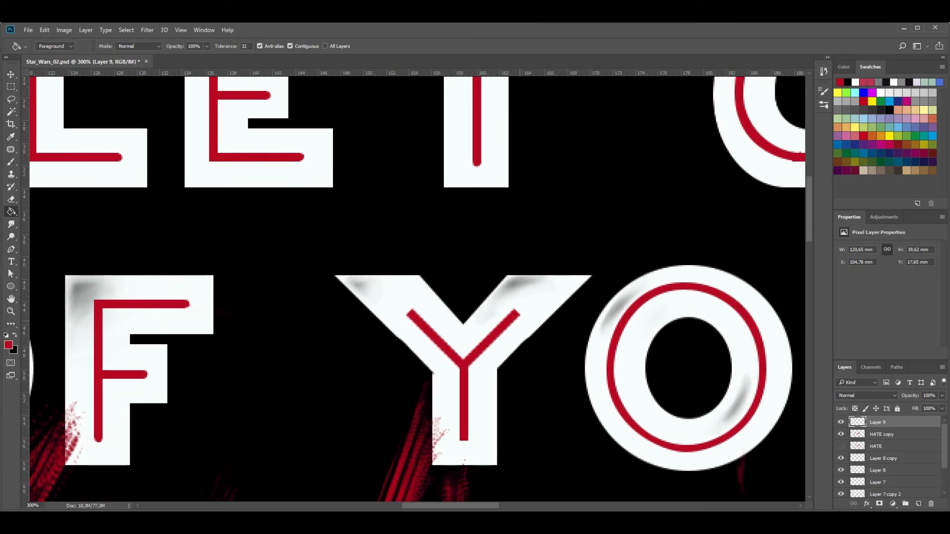
key(l)
mouse_move(460, 370)
mouse_down()
mouse_move(447, 465)
mouse_move(505, 406)
mouse_move(463, 370)
mouse_move(500, 314)
mouse_move(496, 390)
mouse_move(514, 306)
mouse_move(547, 278)
mouse_move(531, 297)
mouse_up()
key(ctrl+j)
key(ctrl+t)
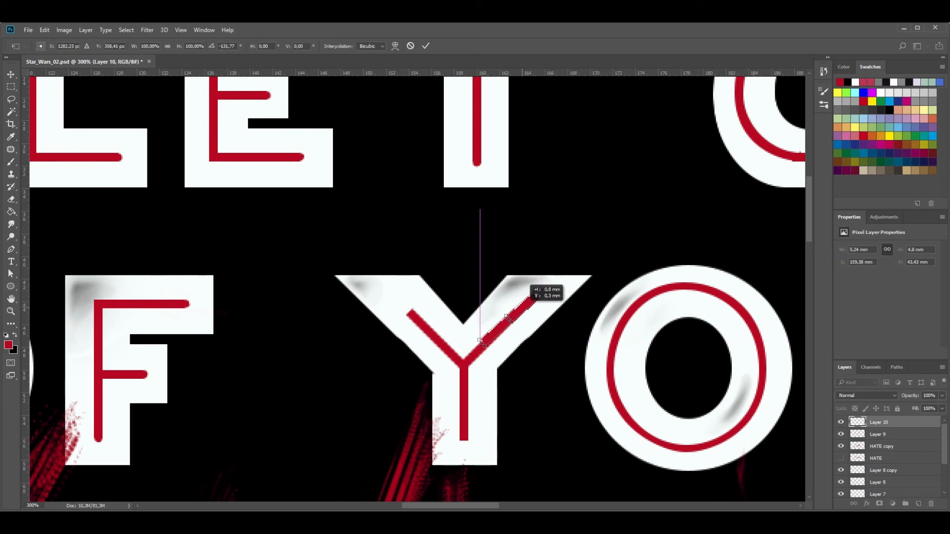
key(Return)
key(ctrl+e)
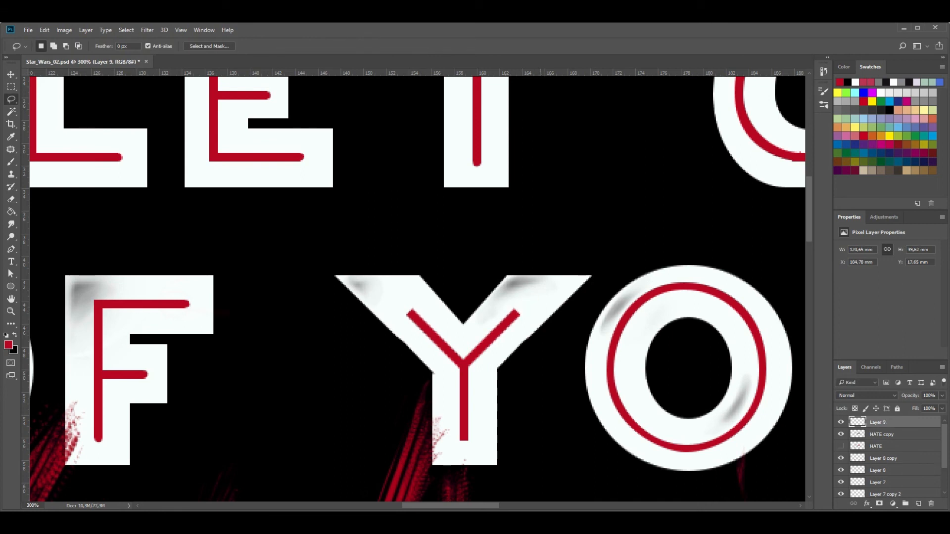
- Duplicate the outer part of the right inner arm of the "Y" onto a new layer and move it up and right to lengthen the arm
mouse_move(504, 363)
mouse_down()
mouse_move(366, 321)
mouse_move(504, 361)
mouse_up()
key(ctrl+j)
drag(515, 296, 537, 274)
- Extend the left inner arm of the "Y" with a matching red segment, nudge it into alignment up and right, and deselect
drag(440, 276, 478, 329)
key(v)
drag(475, 296, 433, 291)
key(Up)
key(Right)
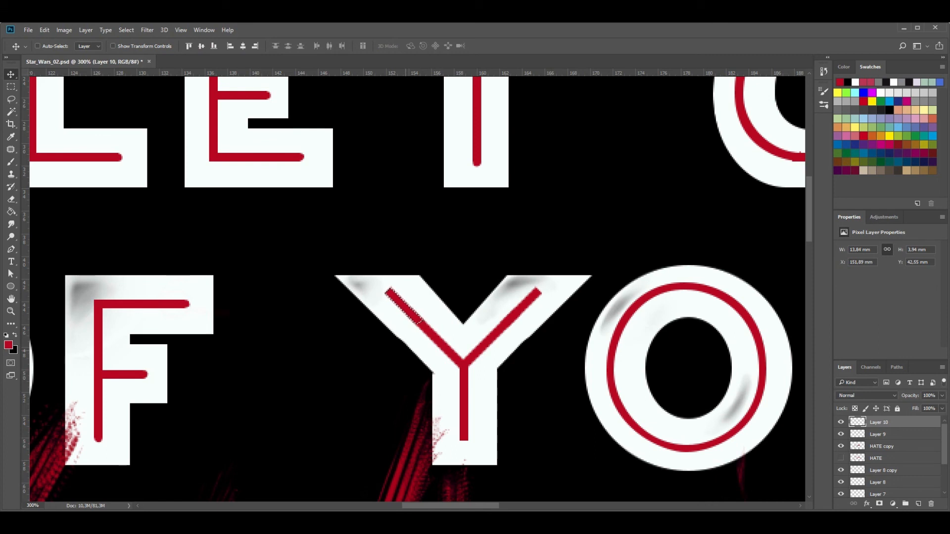
key(ctrl+d)
- Lasso and delete the square tips of both upper inner arms of the "Y" to leave rounded ends, and deselect
key(l)
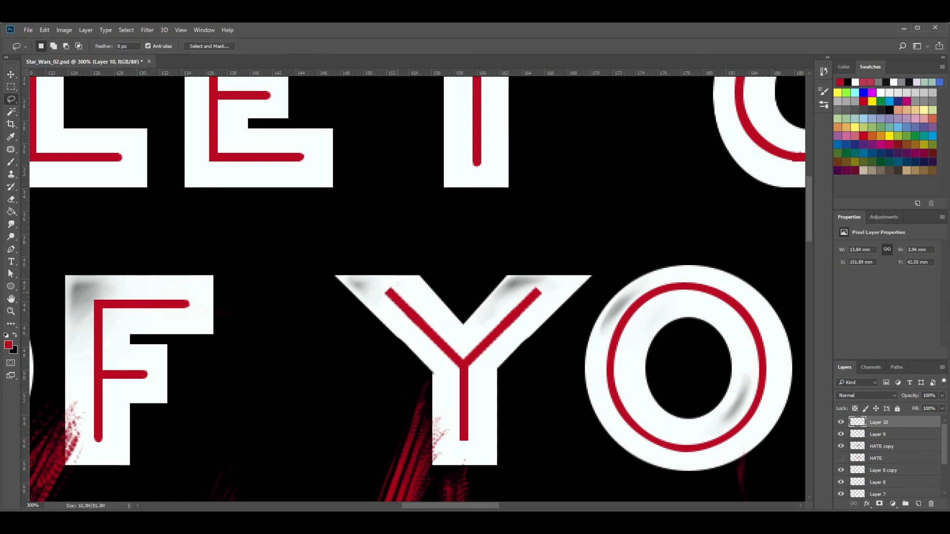
drag(391, 293, 386, 300)
key(Delete)
key(ctrl+d)
drag(548, 299, 540, 307)
key(Delete)
key(ctrl+d)
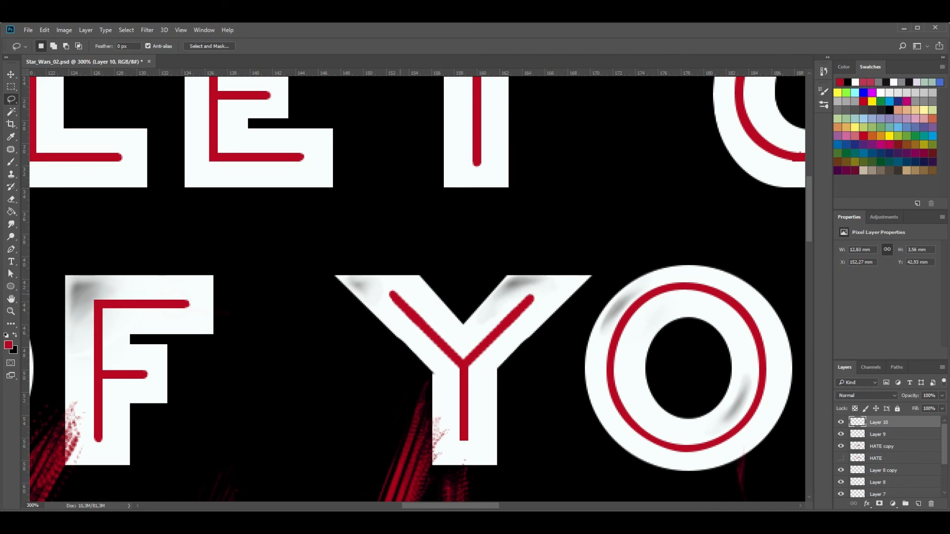